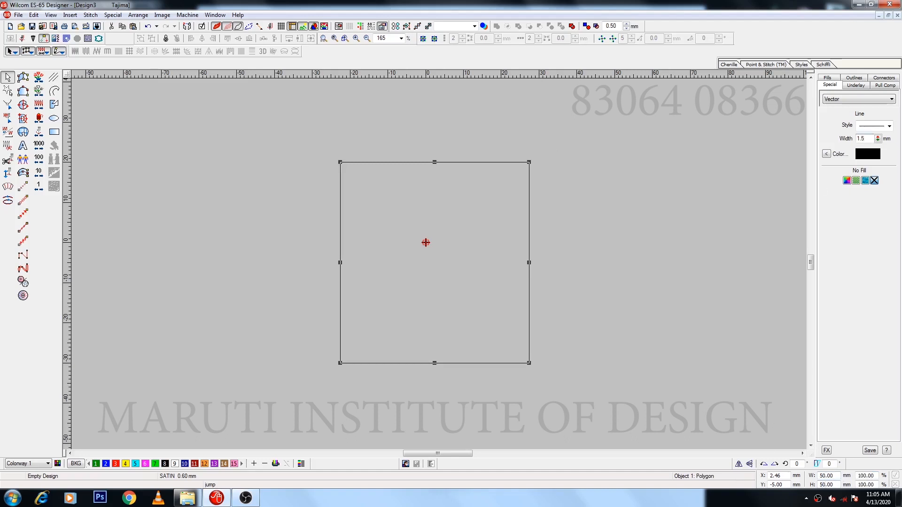
# Set the square's line width to 1.5 mm and draw vertical and horizontal guide lines crossing through it
pyautogui.press('Return')
pyautogui.click(54, 93)
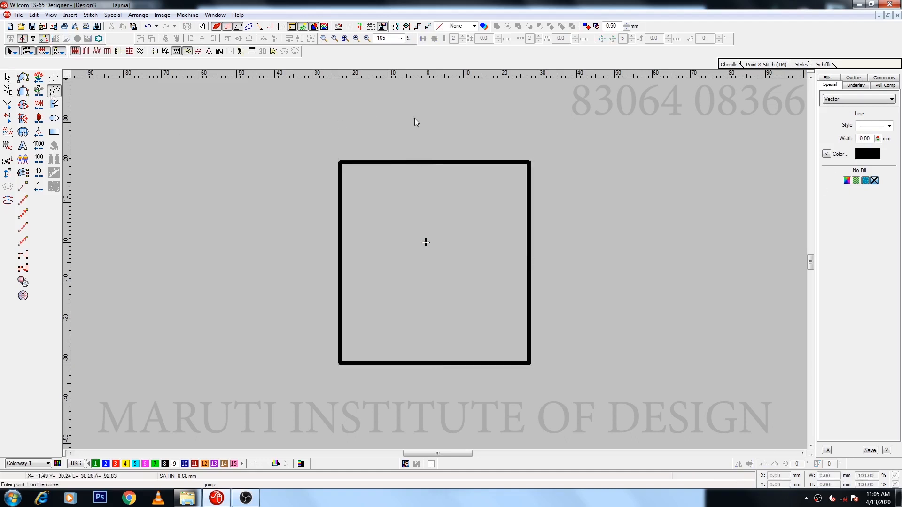
pyautogui.click(433, 124)
pyautogui.click(433, 401)
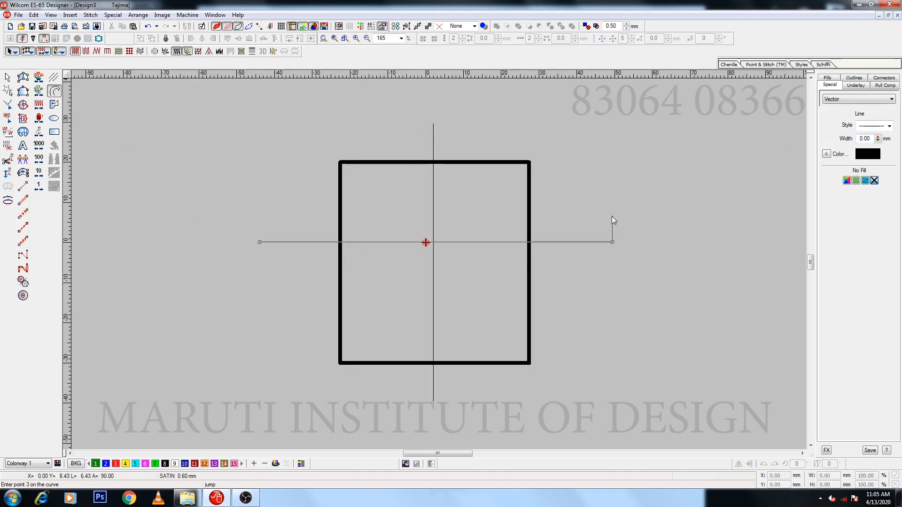
pyautogui.press('Return')
pyautogui.hotkey('shift', 'z')
# Thicken the lines of all objects and centre-align the square and both guide lines on each other in both directions
pyautogui.press('Escape')
pyautogui.hotkey('ctrl', 'a')
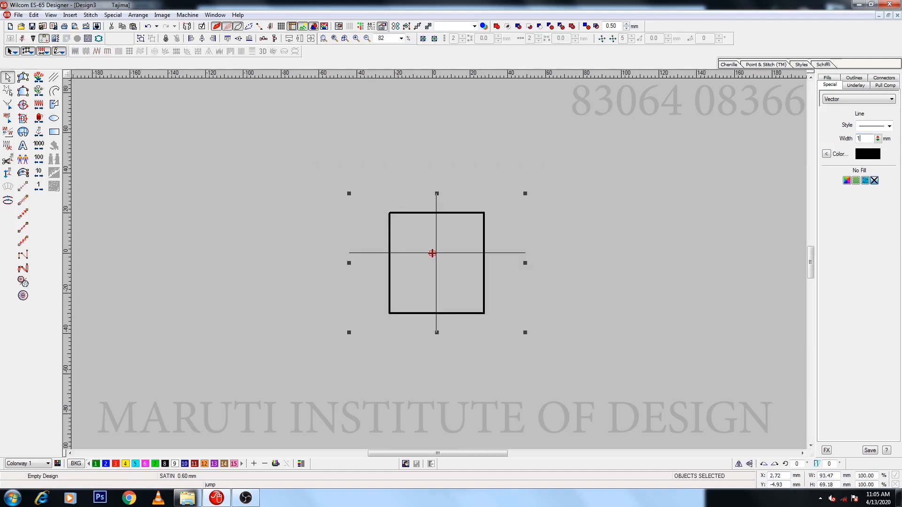
pyautogui.press('Return')
pyautogui.click(202, 38)
pyautogui.click(239, 38)
pyautogui.press('z')
pyautogui.press('Escape')
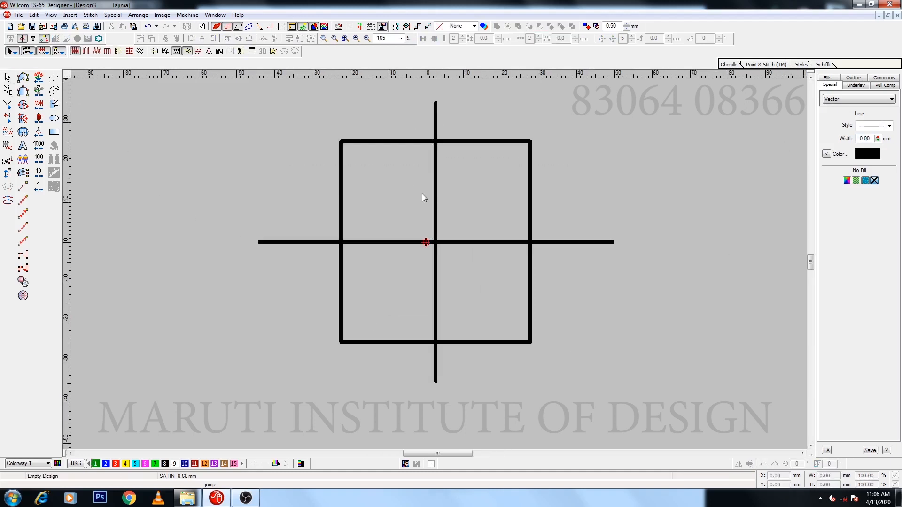
# Draw a circle centred on the guide lines' intersection and set its width and height to 27 mm
pyautogui.click(54, 118)
pyautogui.click(436, 242)
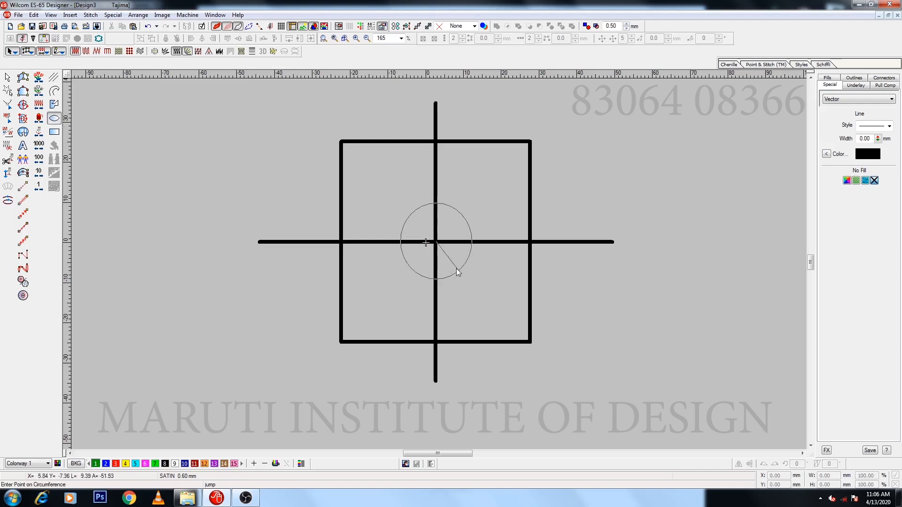
pyautogui.click(471, 291)
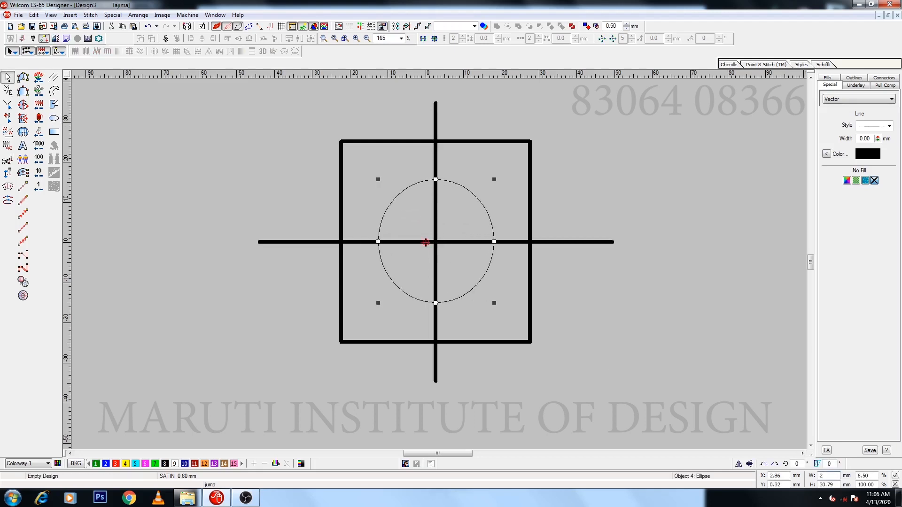
pyautogui.write('27')
pyautogui.press('Return')
pyautogui.press('z')
pyautogui.scroll(2, 318, 216)
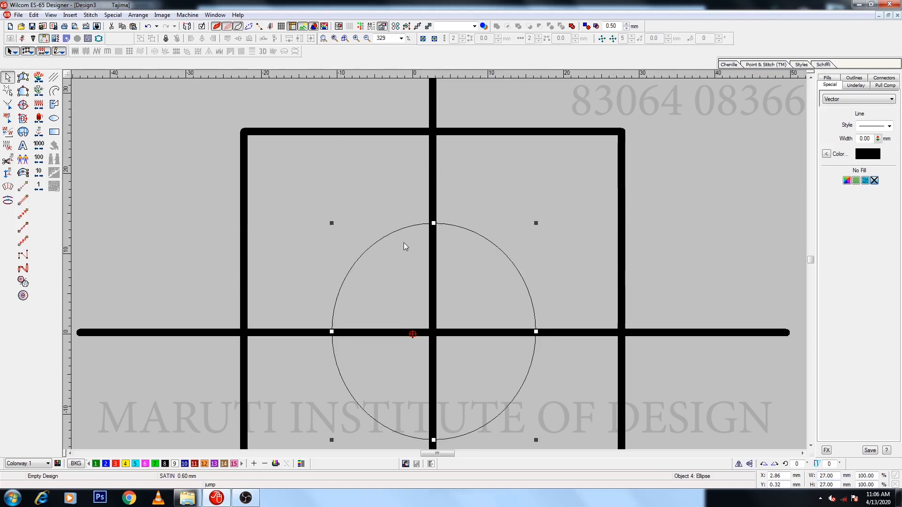
# Convert the circle to an Input C satin column 4 mm wide and scale the ring down slightly
pyautogui.click(396, 232)
pyautogui.press('Escape')
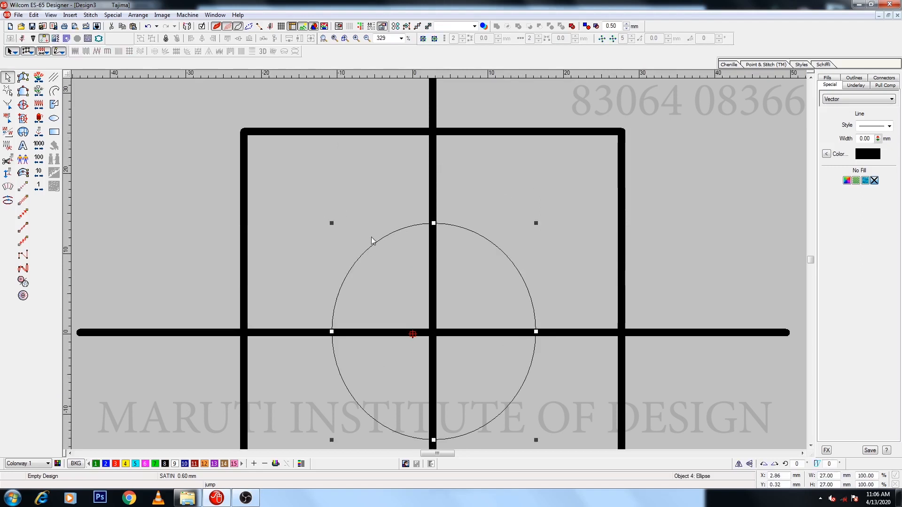
pyautogui.click(19, 175)
pyautogui.rightClick(469, 235)
pyautogui.click(498, 244)
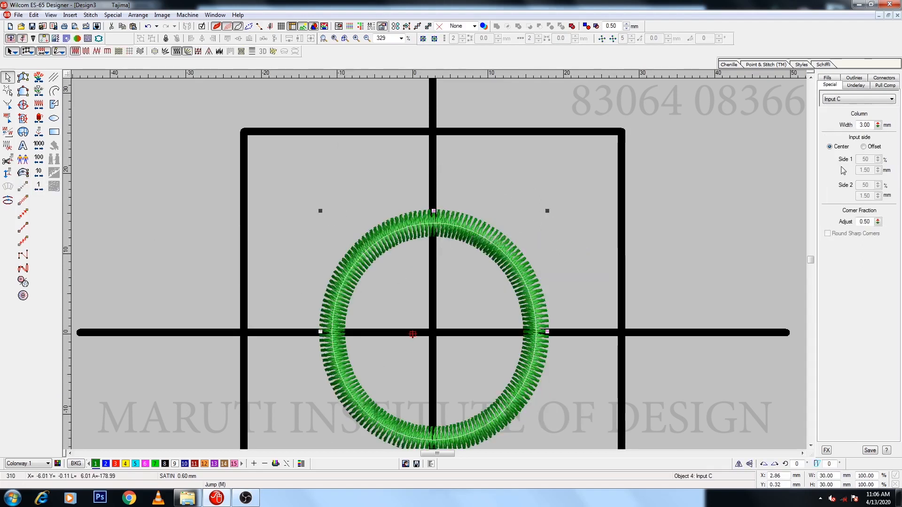
pyautogui.write('4.')
pyautogui.press('Return')
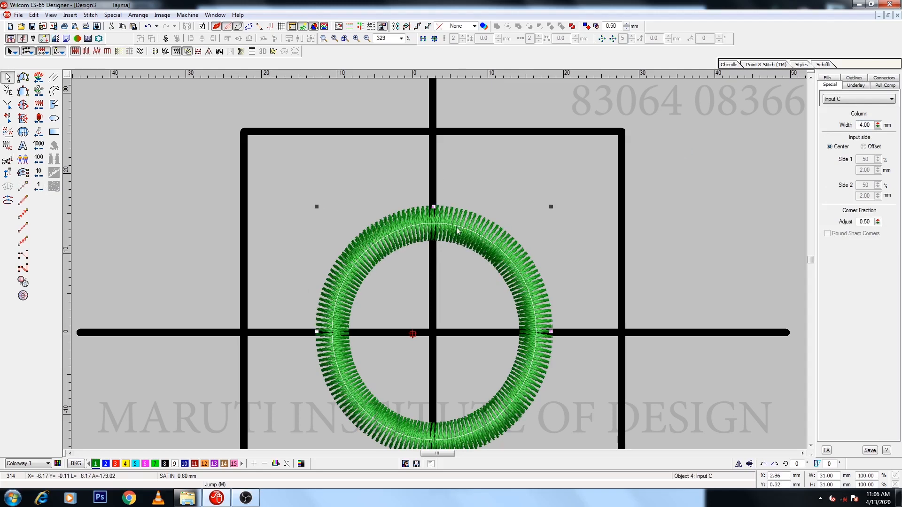
pyautogui.moveTo(551, 206); pyautogui.dragTo(541, 218)
pyautogui.press('z')
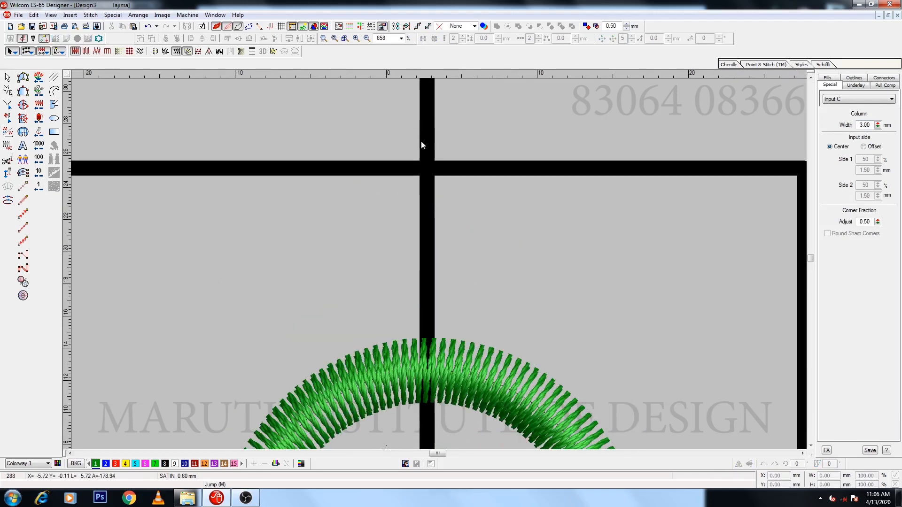
# Draw an open curve for half a petal, between the ring and the square's upper edge along the vertical guide
pyautogui.click(54, 91)
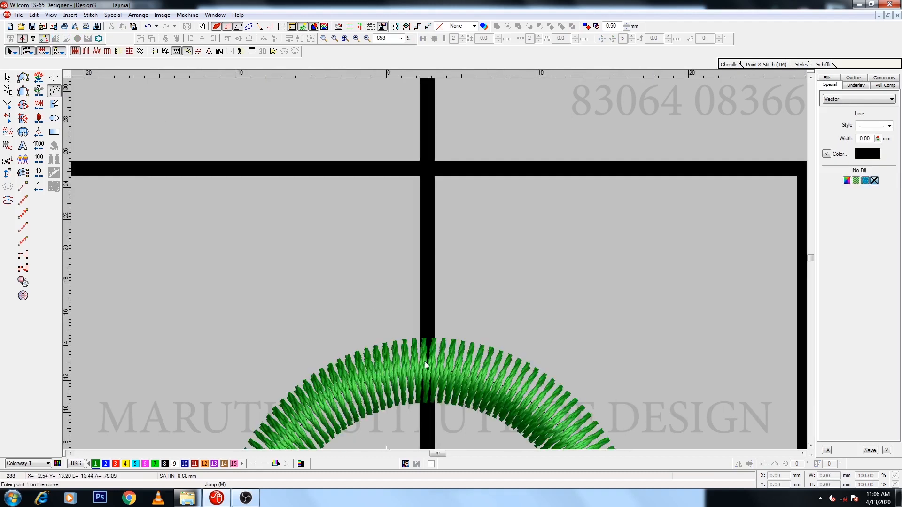
pyautogui.press('Escape')
pyautogui.click(427, 185)
pyautogui.press('Return')
# Reshape the half-petal curve's control points into a smooth teardrop side ending on the vertical guide
pyautogui.press('b')
pyautogui.moveTo(311, 174); pyautogui.dragTo(467, 391)
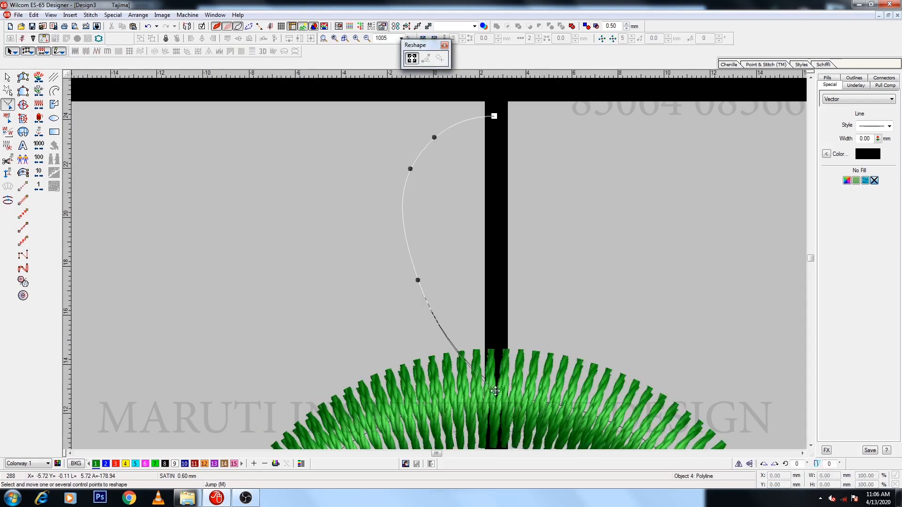
pyautogui.moveTo(418, 280); pyautogui.dragTo(423, 286)
pyautogui.moveTo(465, 358); pyautogui.dragTo(468, 354)
pyautogui.moveTo(410, 169); pyautogui.dragTo(409, 174)
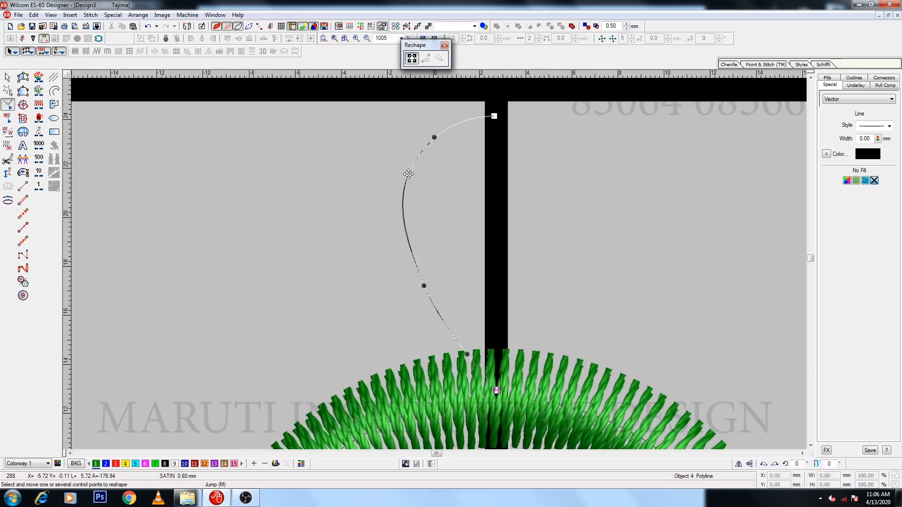
pyautogui.moveTo(437, 139); pyautogui.dragTo(435, 133)
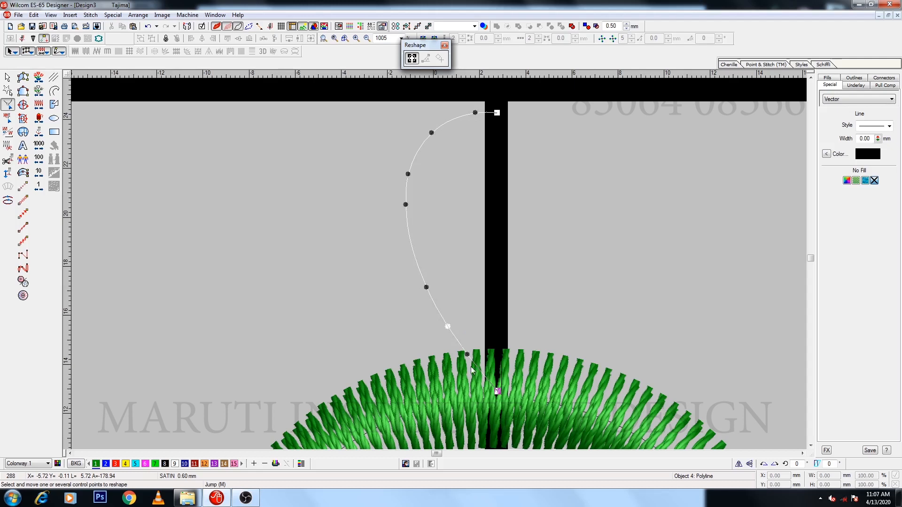
pyautogui.press('Escape')
# Mirror a copy of the half-petal curve about the vertical guide to complete the petal outline
pyautogui.hotkey('ctrl', 'm')
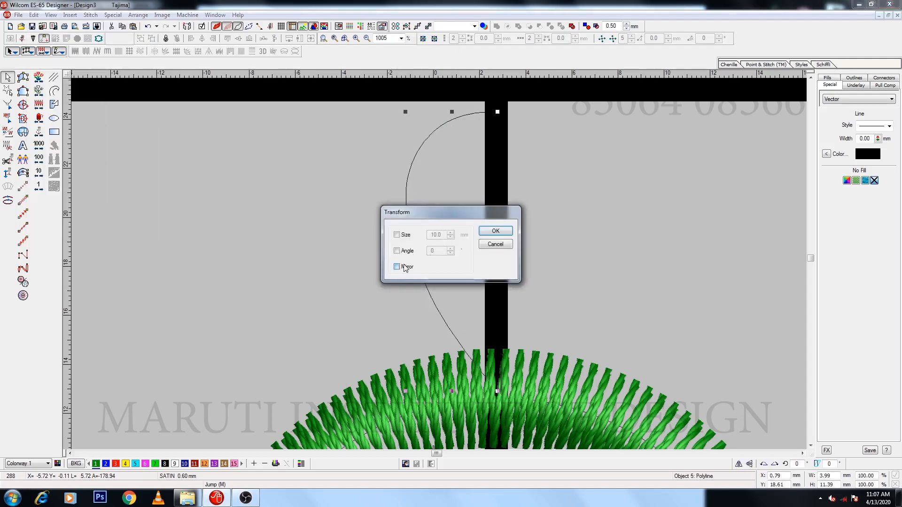
pyautogui.click(403, 267)
pyautogui.press('Return')
pyautogui.click(497, 112)
pyautogui.click(493, 262)
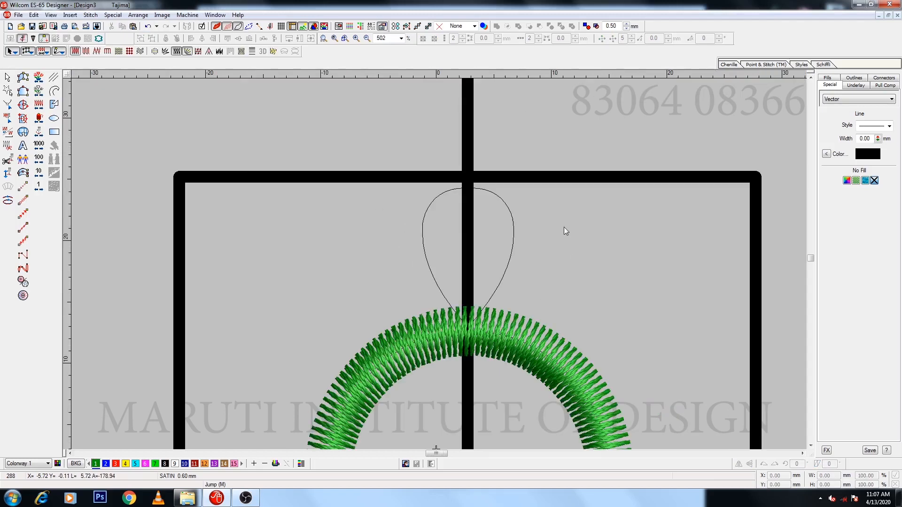
# Narrow both petal halves to about 7.4 mm in total width, centre them on the vertical guide and group them
pyautogui.click(586, 179)
pyautogui.moveTo(589, 252); pyautogui.dragTo(583, 254)
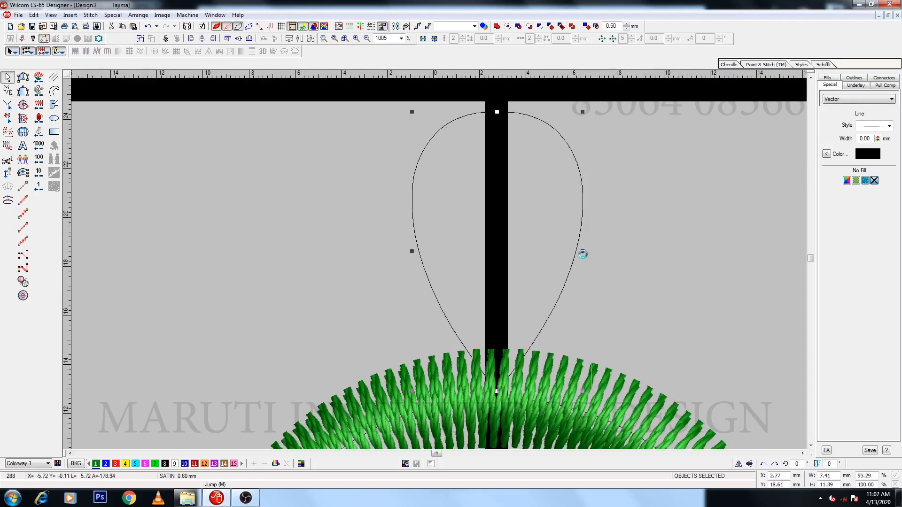
pyautogui.press('Left')
pyautogui.press('Left')
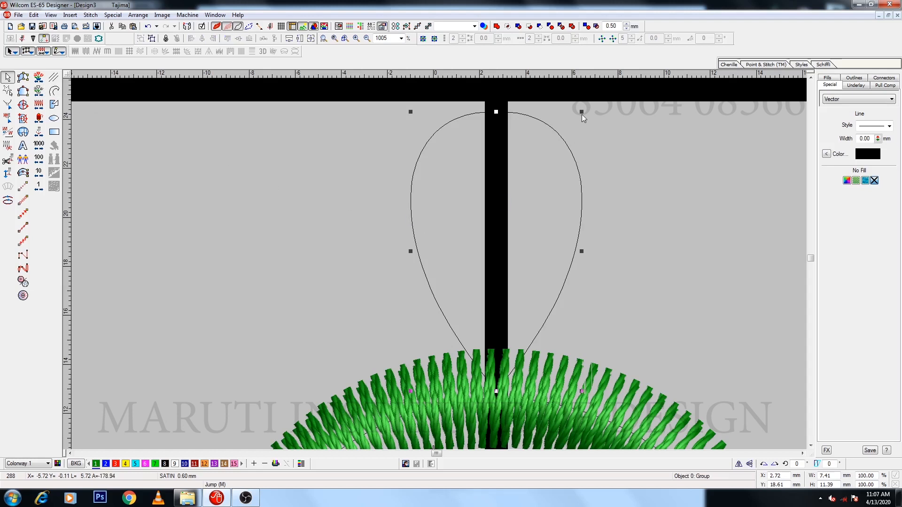
# Add a scaled-down copy of the petal outline and fit it centrally inside the original as the inner edge
pyautogui.moveTo(582, 113); pyautogui.dragTo(568, 138)
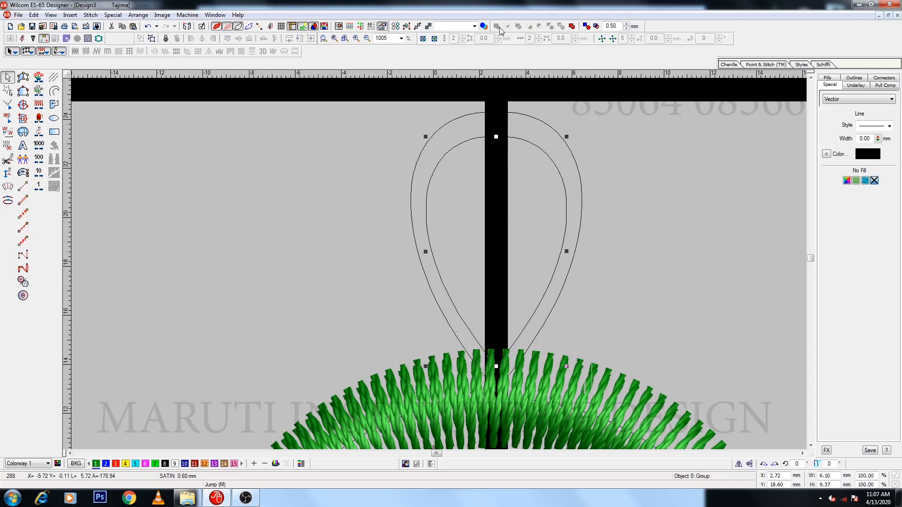
pyautogui.moveTo(497, 137); pyautogui.dragTo(498, 134)
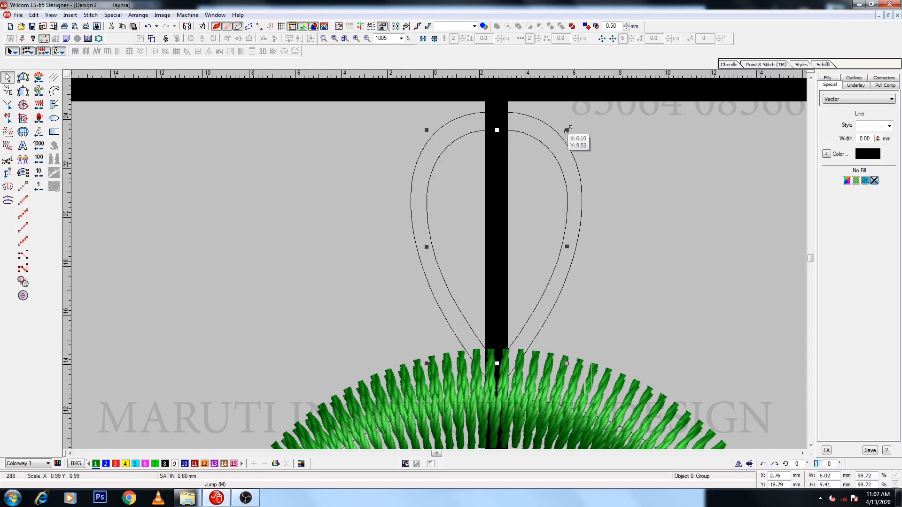
pyautogui.moveTo(568, 129); pyautogui.dragTo(565, 135)
pyautogui.press('Escape')
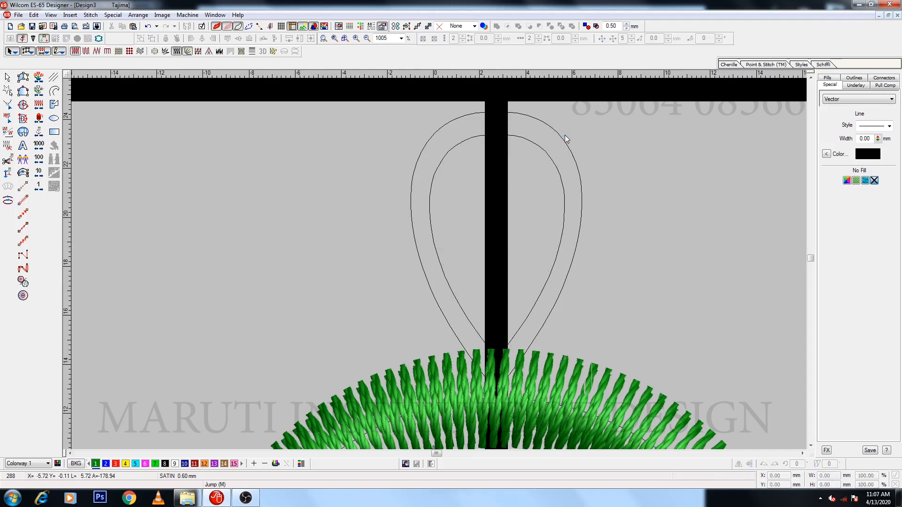
# Digitize an Input A satin column with 0.60 mm spacing around the petal, following its inner and outer outlines
pyautogui.click(24, 79)
pyautogui.click(420, 254)
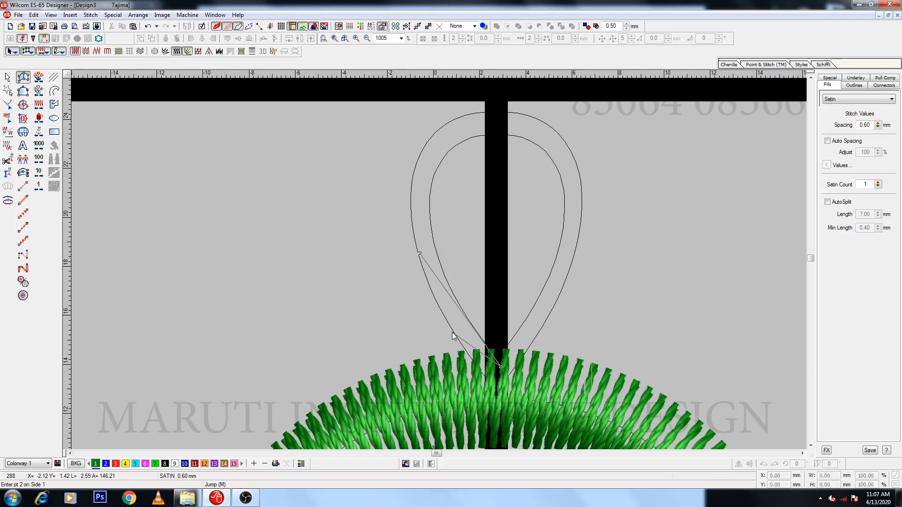
pyautogui.click(428, 230)
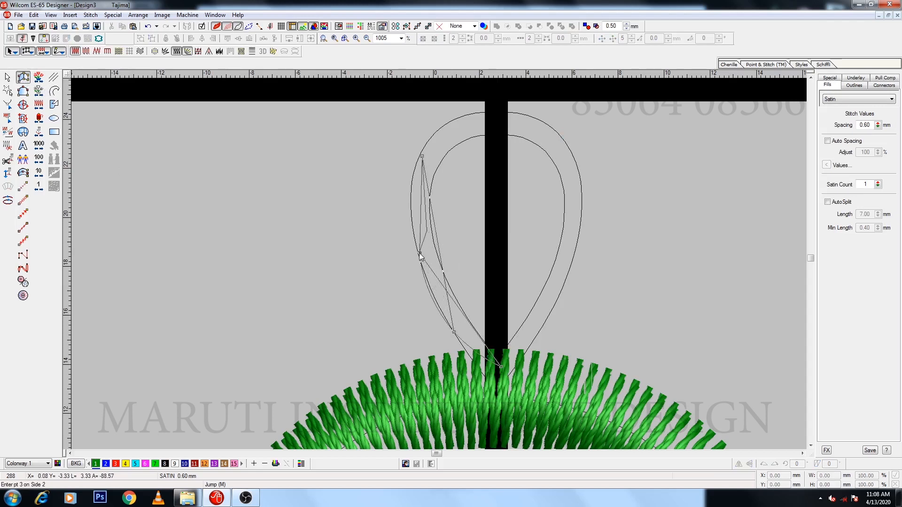
pyautogui.rightClick(450, 121)
pyautogui.rightClick(537, 121)
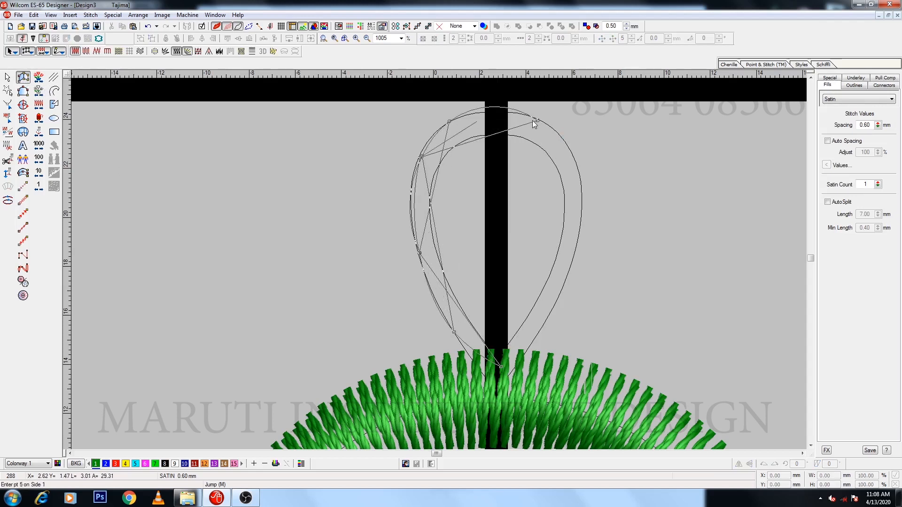
pyautogui.rightClick(573, 152)
pyautogui.rightClick(502, 110)
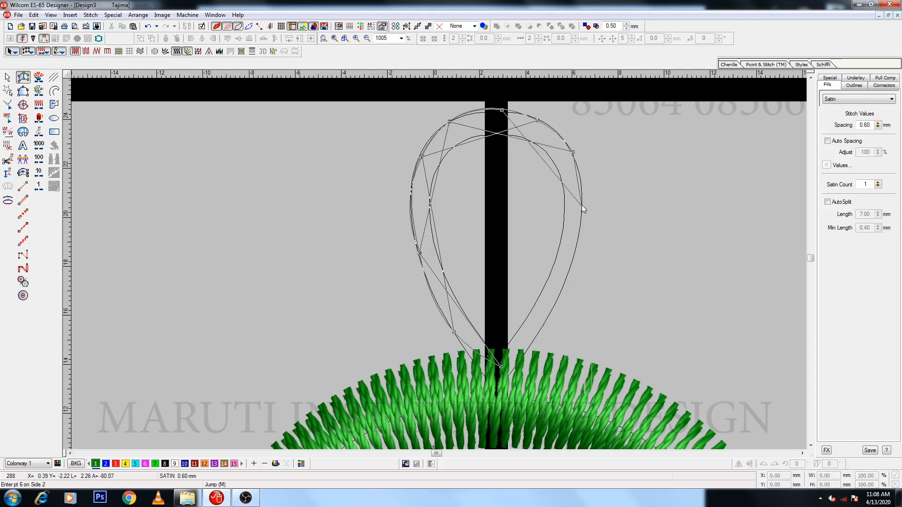
pyautogui.rightClick(582, 208)
pyautogui.rightClick(561, 139)
pyautogui.rightClick(563, 288)
pyautogui.rightClick(577, 168)
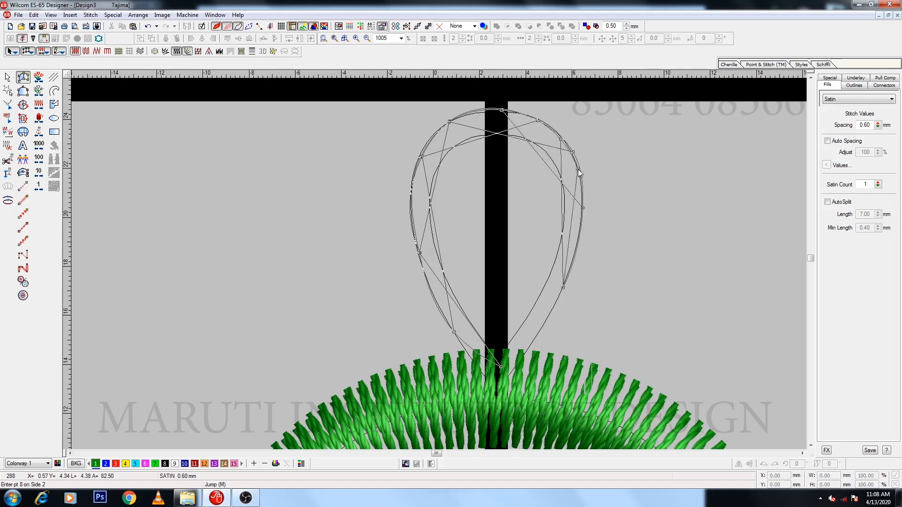
pyautogui.press('Return')
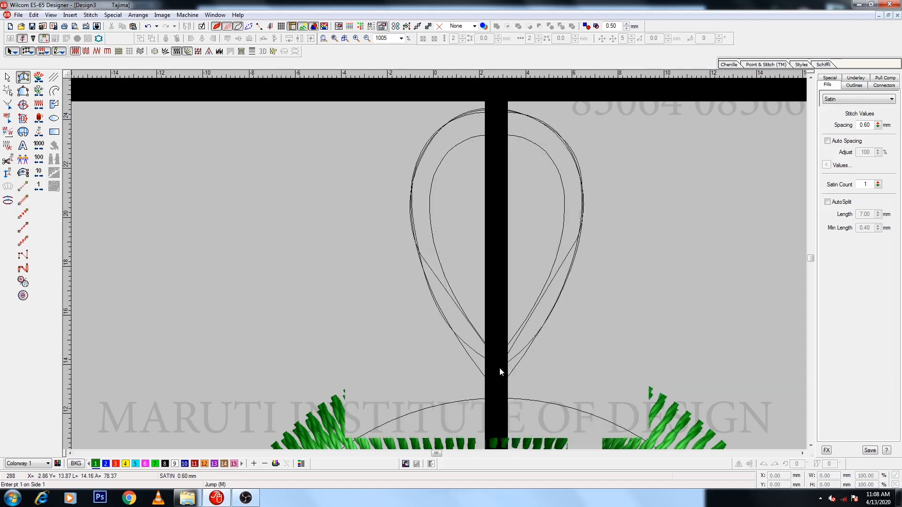
# Reshape the satin column's control points along the petal's upper right curve to even out the stitch angles
pyautogui.press('z')
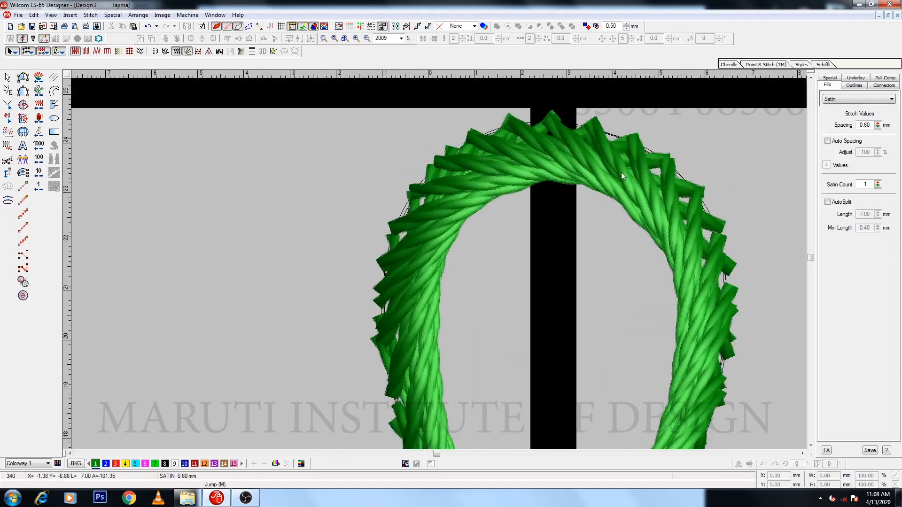
pyautogui.press('h')
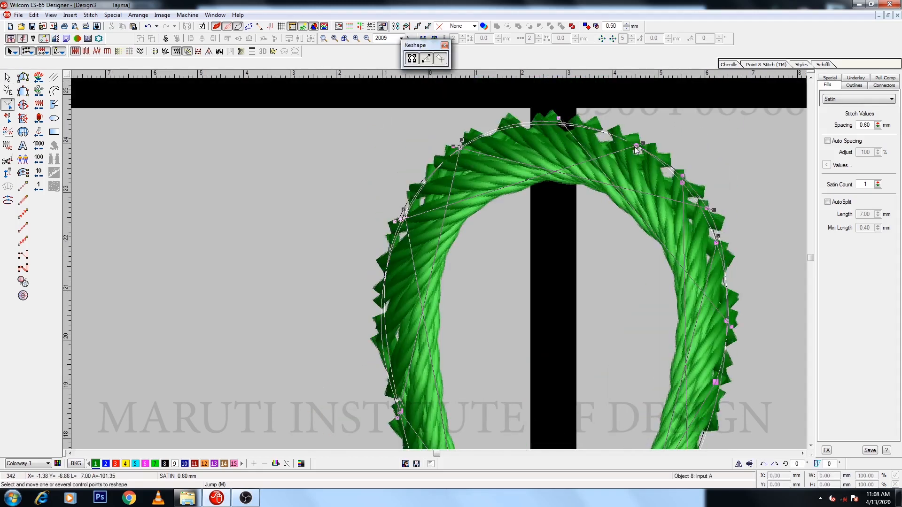
pyautogui.moveTo(683, 182); pyautogui.dragTo(684, 177)
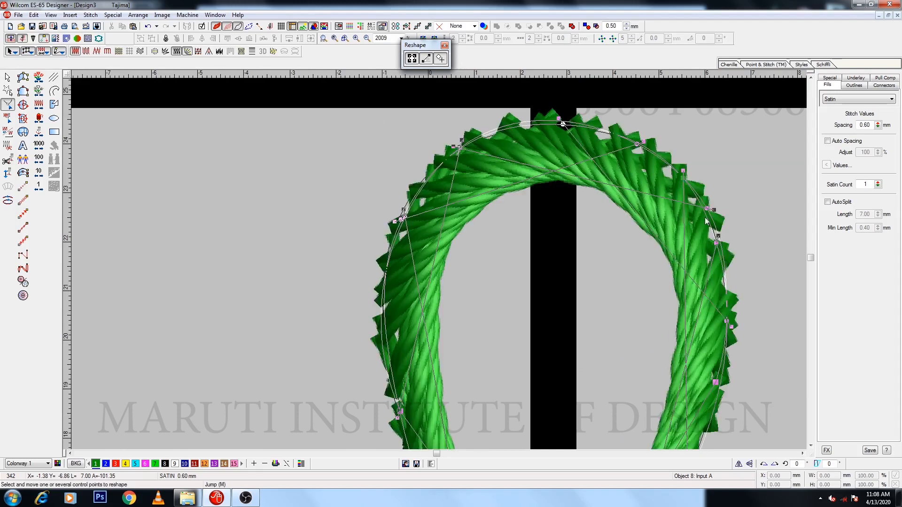
pyautogui.moveTo(707, 208); pyautogui.dragTo(709, 207)
pyautogui.moveTo(717, 243); pyautogui.dragTo(722, 242)
pyautogui.press('Escape')
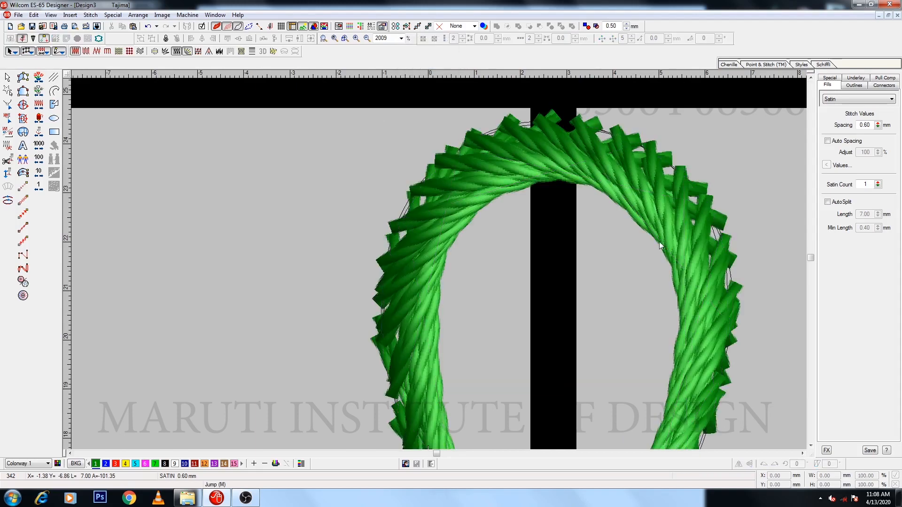
# Reshape the satin column's control points at the petal's lower tip and lower left side to meet the ring
pyautogui.hotkey('shift', 'z')
pyautogui.click(544, 288)
pyautogui.press('h')
pyautogui.press('b')
pyautogui.moveTo(430, 224); pyautogui.dragTo(575, 394)
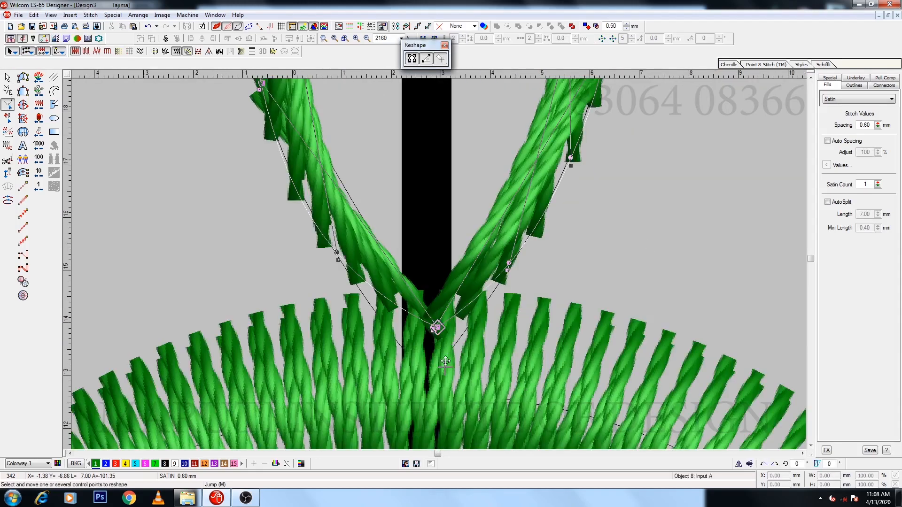
pyautogui.moveTo(437, 328); pyautogui.dragTo(436, 334)
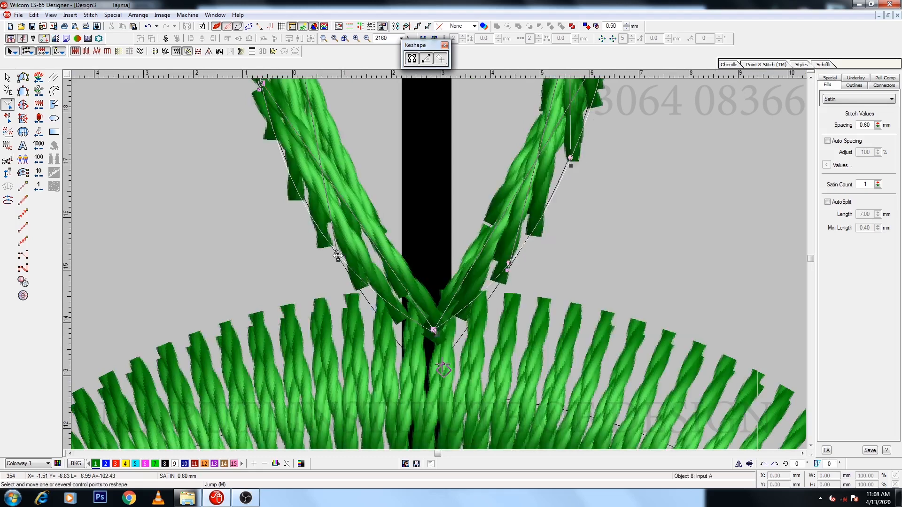
pyautogui.moveTo(337, 253); pyautogui.dragTo(342, 245)
pyautogui.press('Escape')
pyautogui.hotkey('shift', 'z')
pyautogui.hotkey('shift', 'z')
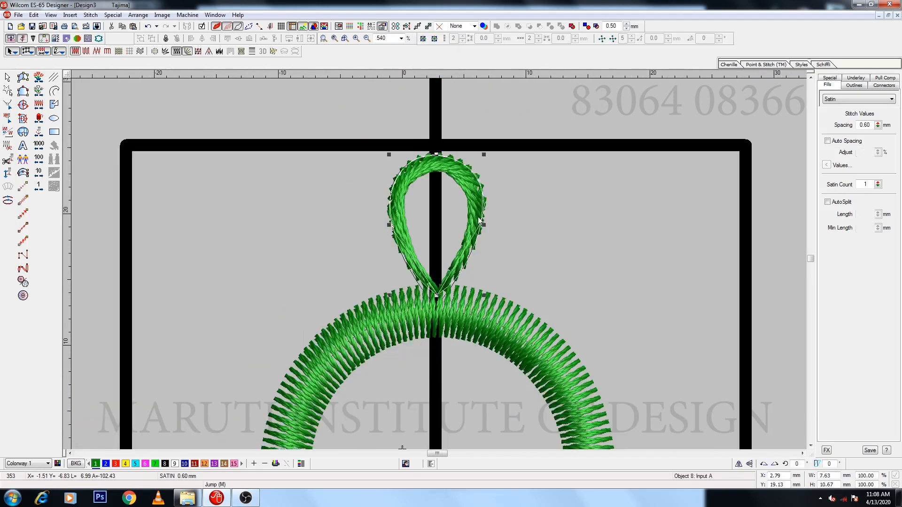
# Digitize a pointed Input B satin fill with 0.60 mm spacing inside the petal, about 2.5 mm wide and 7.9 mm tall, rising from its lower tip
pyautogui.press('Escape')
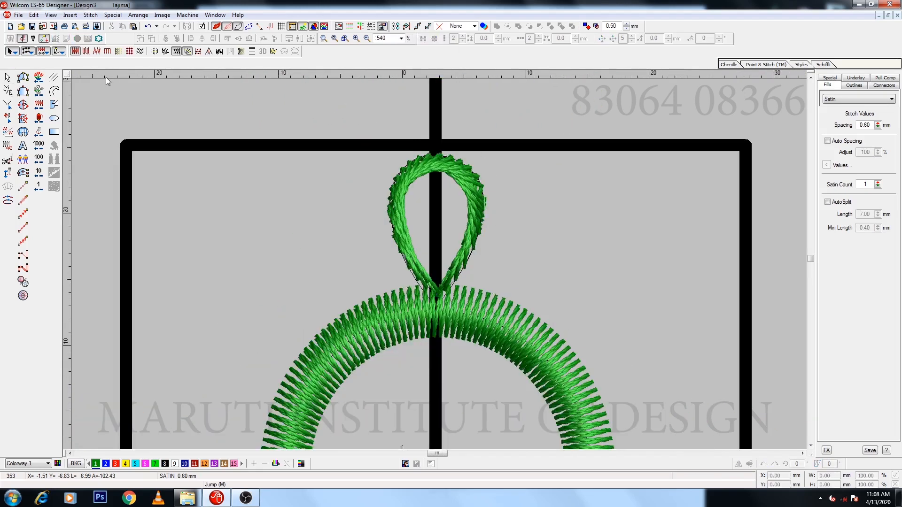
pyautogui.click(23, 91)
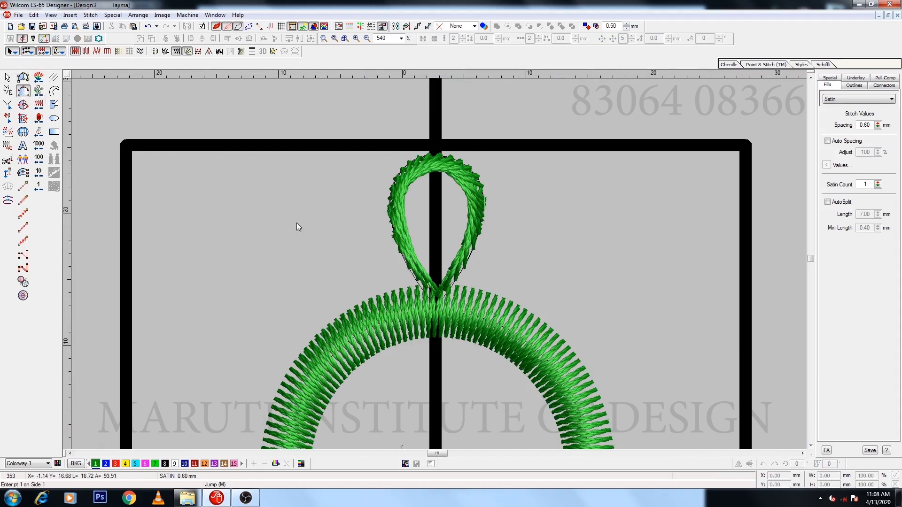
pyautogui.press('z')
pyautogui.click(445, 323)
pyautogui.press('Return')
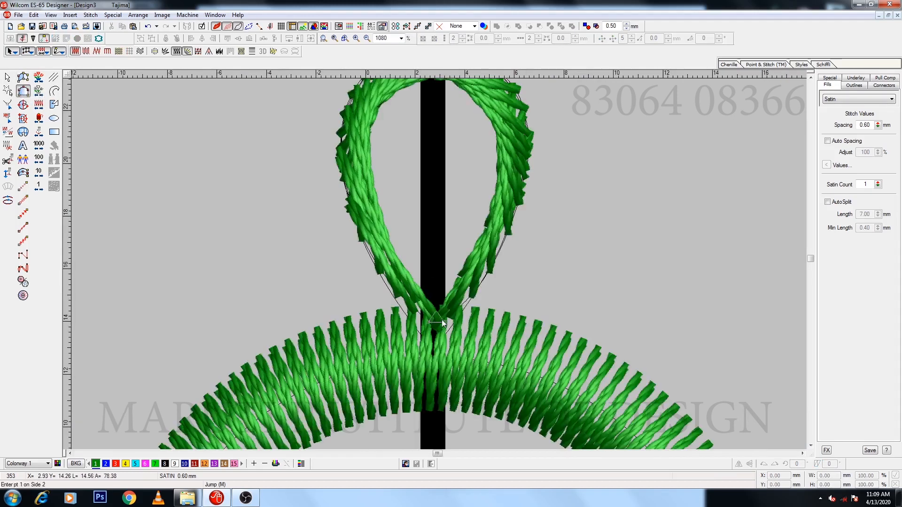
pyautogui.rightClick(404, 165)
pyautogui.click(432, 103)
pyautogui.rightClick(462, 171)
pyautogui.press('BackSpace')
pyautogui.press('BackSpace')
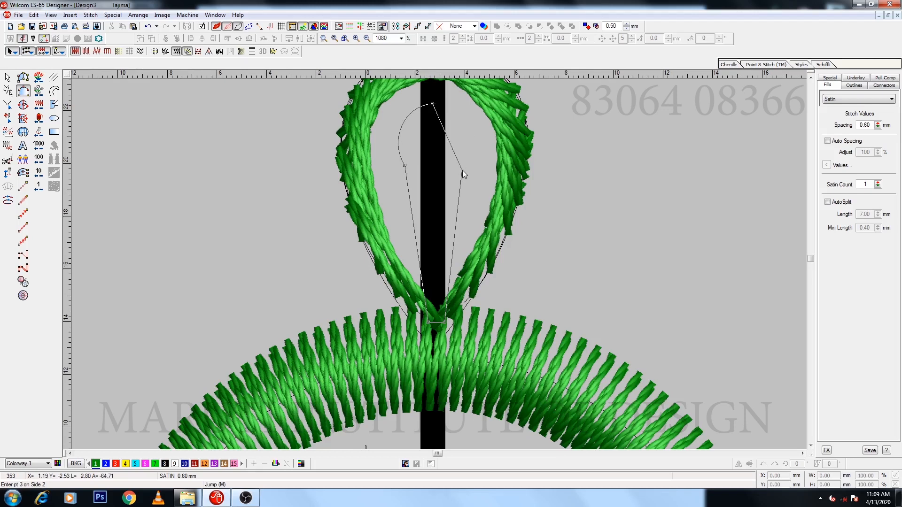
pyautogui.click(435, 114)
pyautogui.rightClick(467, 166)
pyautogui.press('Return')
pyautogui.press('Escape')
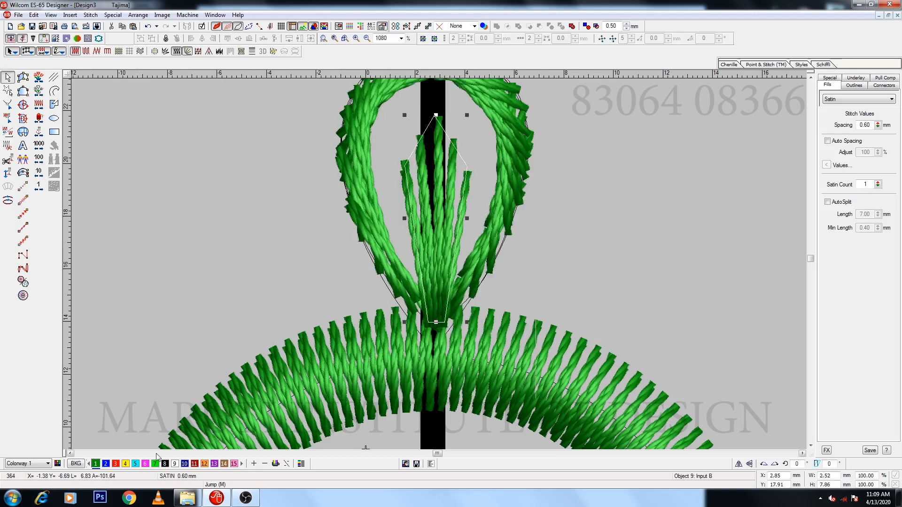
# Recolor the petal's inner fill red and its satin outline blue
pyautogui.click(117, 465)
pyautogui.hotkey('shift', 'Tab')
pyautogui.click(105, 463)
# Group the blue petal outline with its red inner fill
pyautogui.hotkey('shift', 'z')
pyautogui.hotkey('shift', 'z')
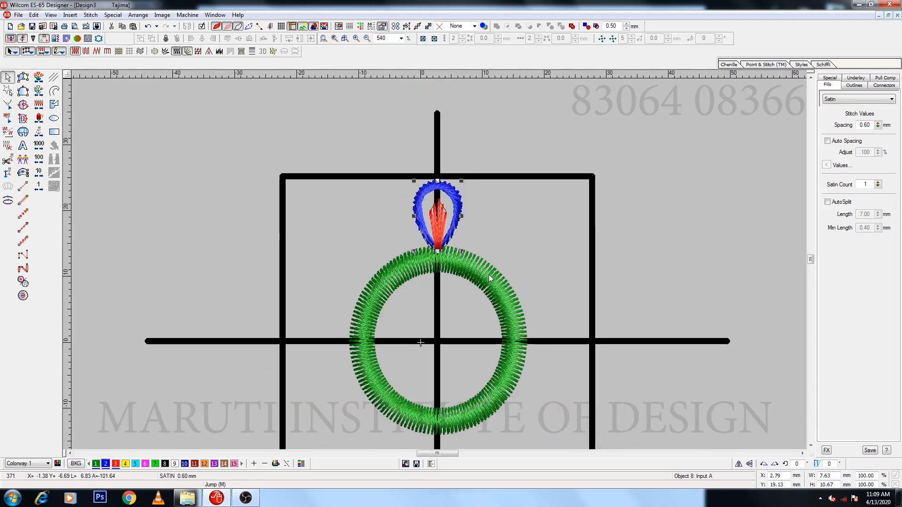
pyautogui.press('Escape')
pyautogui.moveTo(380, 111); pyautogui.dragTo(474, 214)
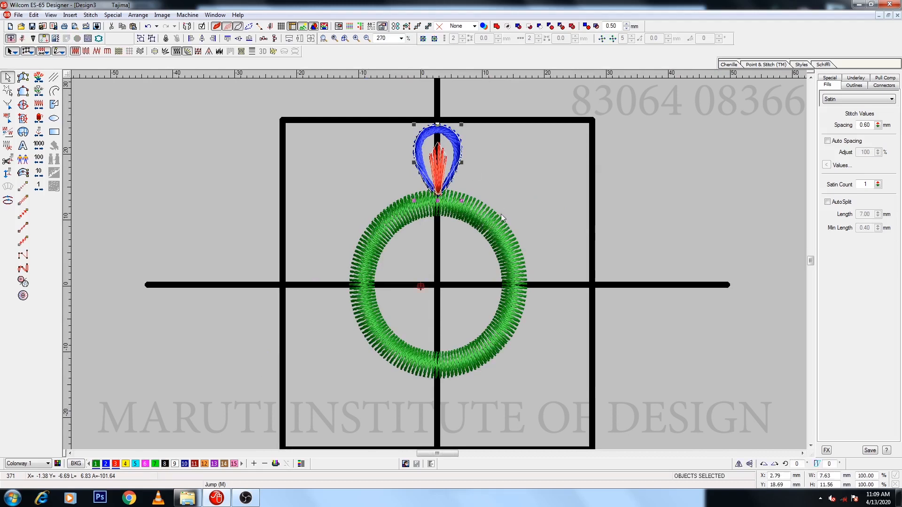
pyautogui.hotkey('ctrl', 'g')
# Create a 15-piece wreath of the grouped petal around the centre of the green ring
pyautogui.click(602, 38)
pyautogui.click(632, 36)
pyautogui.click(632, 36)
pyautogui.click(632, 35)
pyautogui.click(632, 36)
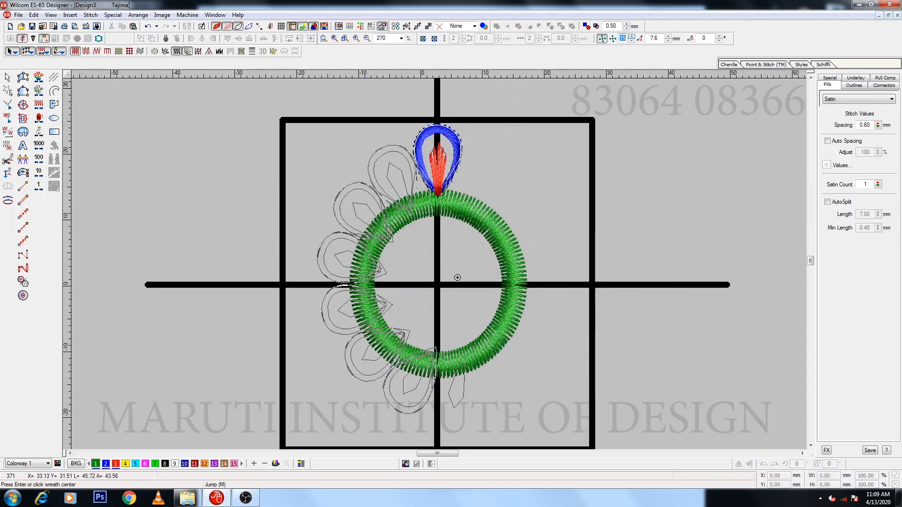
pyautogui.click(438, 284)
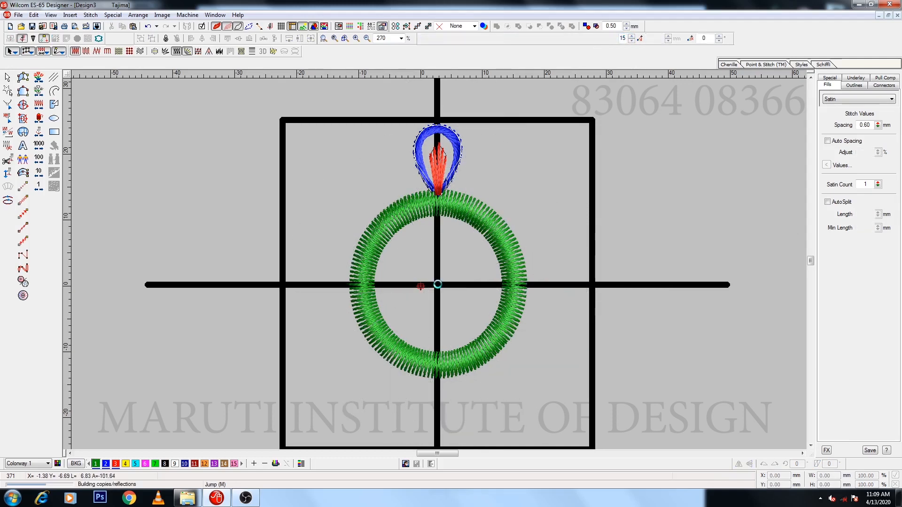
pyautogui.press('Escape')
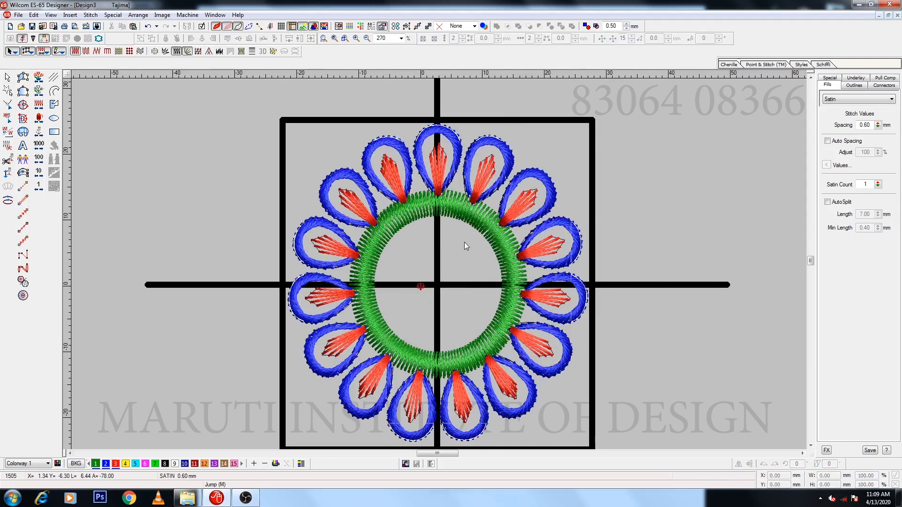
# Copy the top petal group straight down inside the ring and scale it to about 6.8 mm wide by 10.3 mm tall
pyautogui.moveTo(450, 170); pyautogui.dragTo(450, 253)
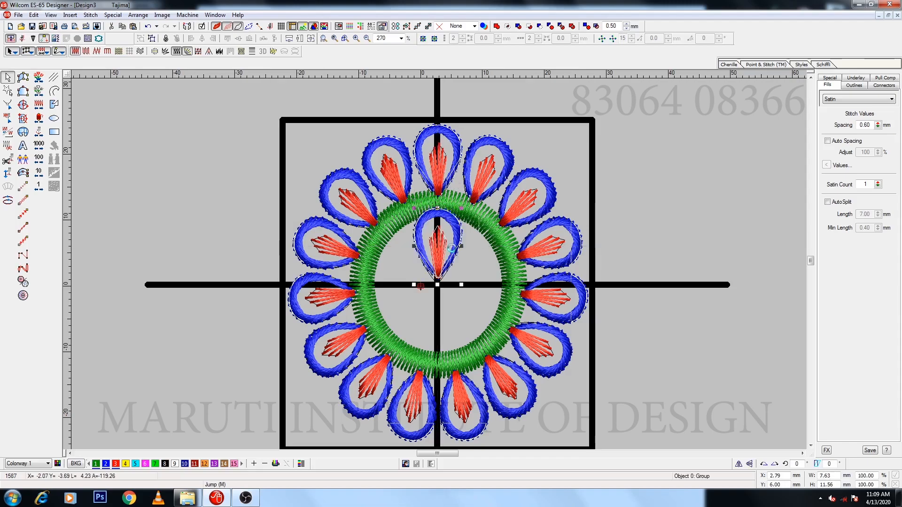
pyautogui.press('z')
pyautogui.moveTo(484, 152); pyautogui.dragTo(477, 172)
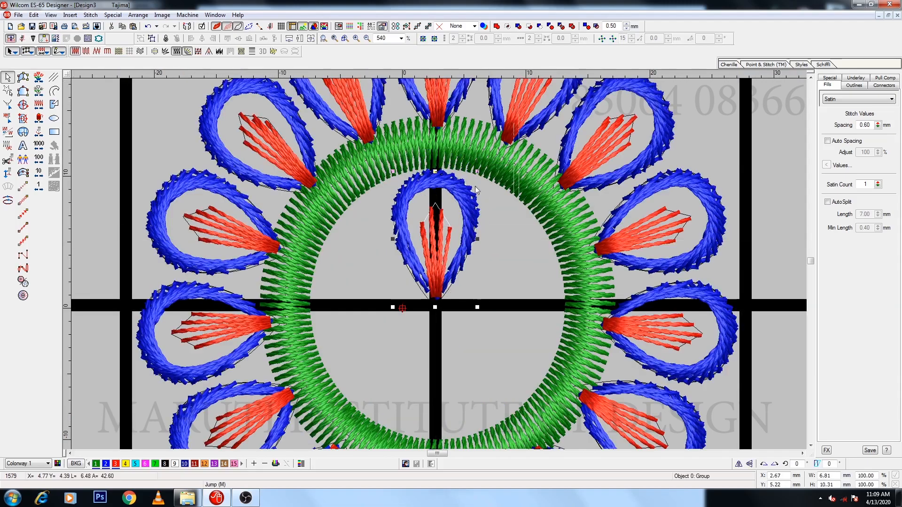
# Create a wreath of five small petals around the ring's centre to form the inner flower
pyautogui.click(602, 38)
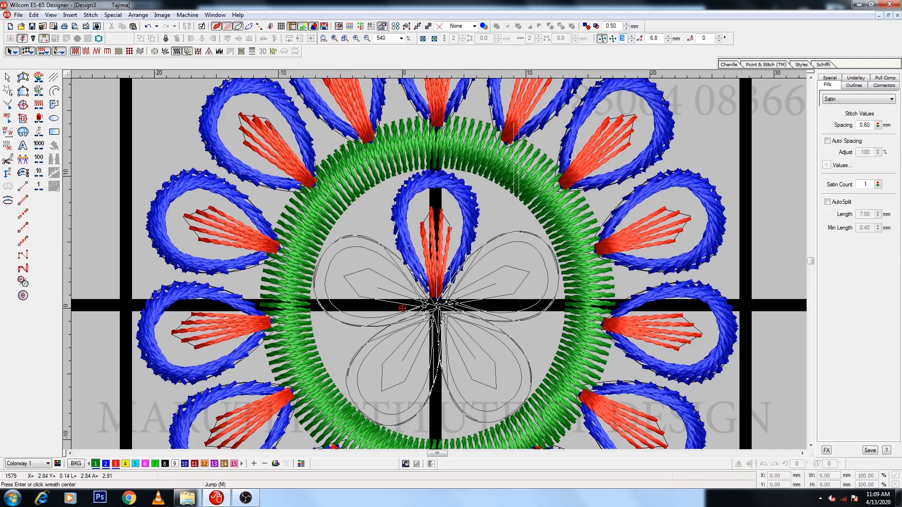
pyautogui.click(437, 306)
pyautogui.hotkey('shift', 'z')
pyautogui.press('Escape')
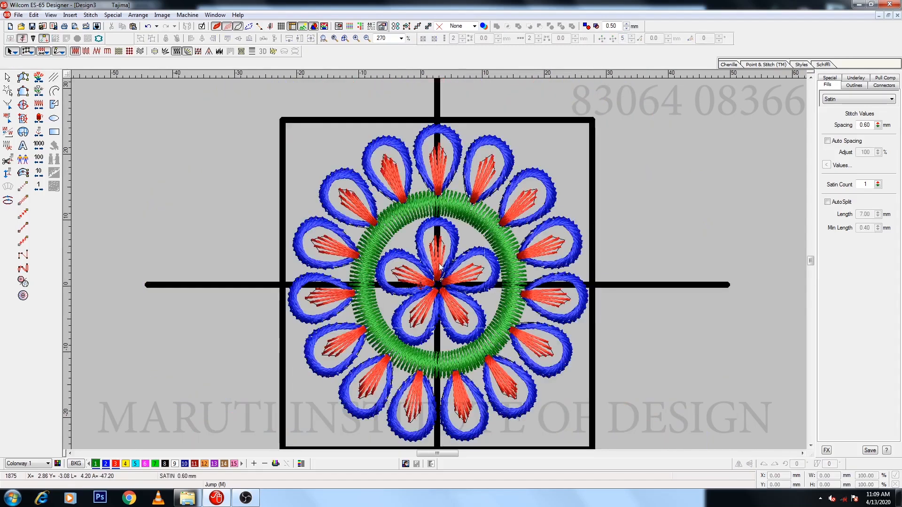
# Ungroup the petals of the inner flower
pyautogui.click(439, 263)
pyautogui.hotkey('ctrl', 'u')
pyautogui.click(439, 264)
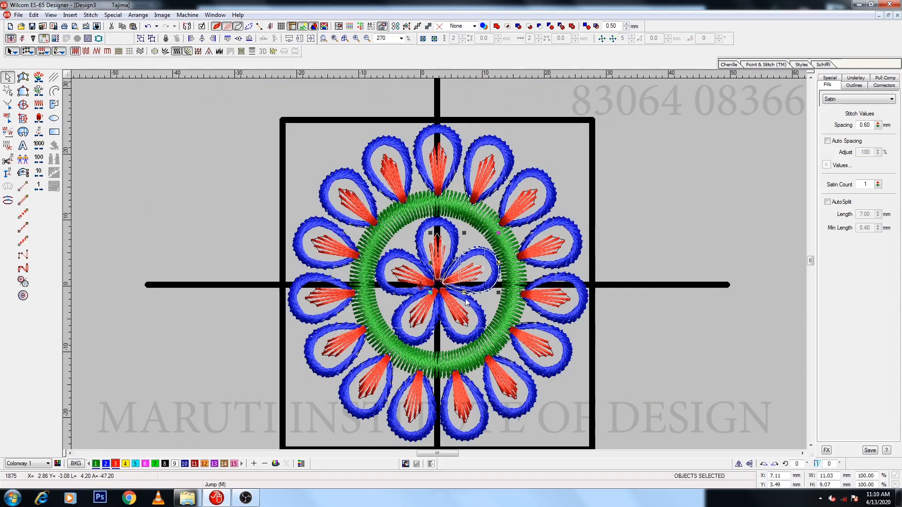
# Try red on the central satin ring and switch it back to green
pyautogui.click(446, 212)
pyautogui.click(115, 464)
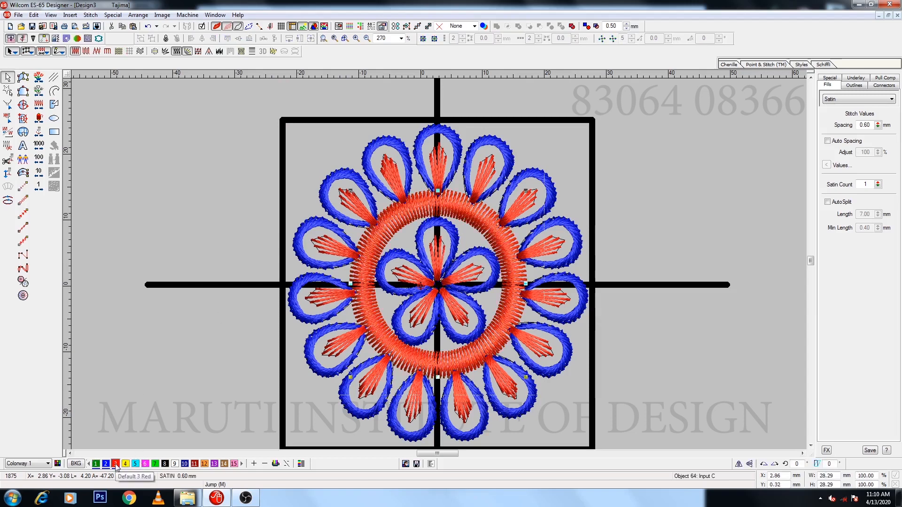
pyautogui.hotkey('shift', 'z')
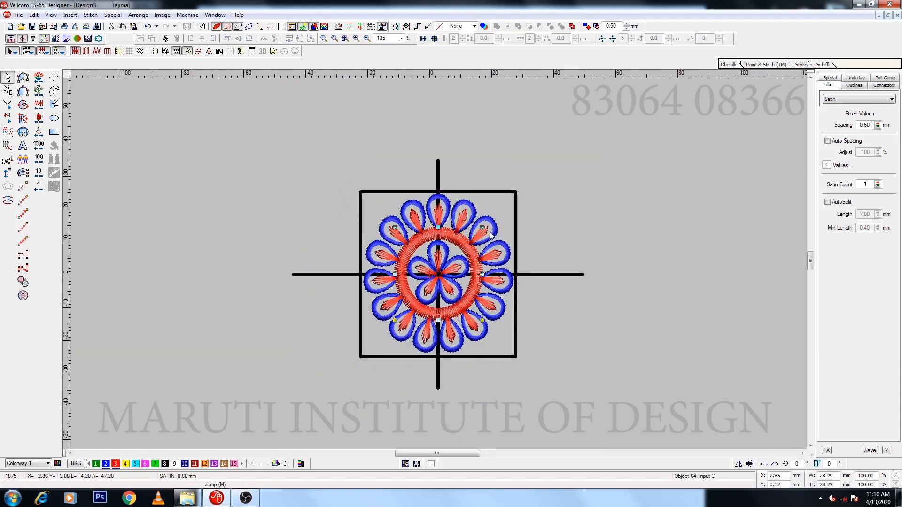
pyautogui.press('0')
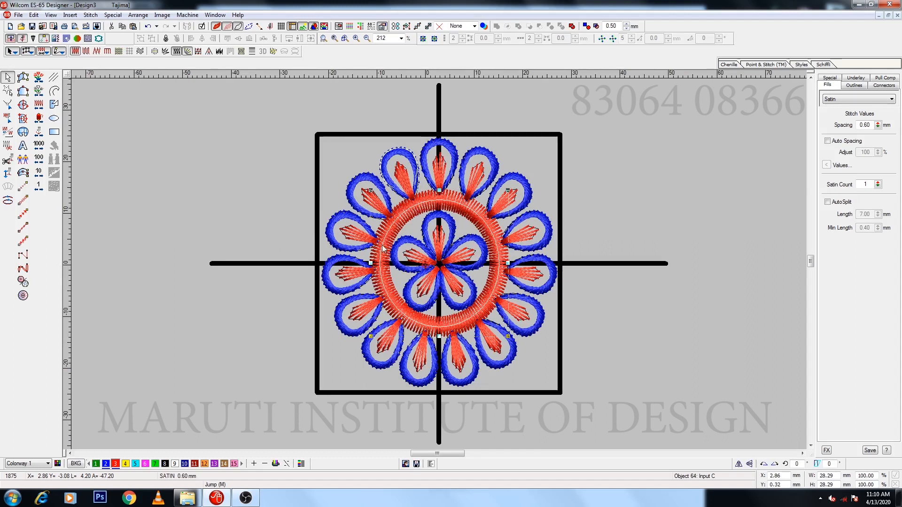
pyautogui.click(97, 465)
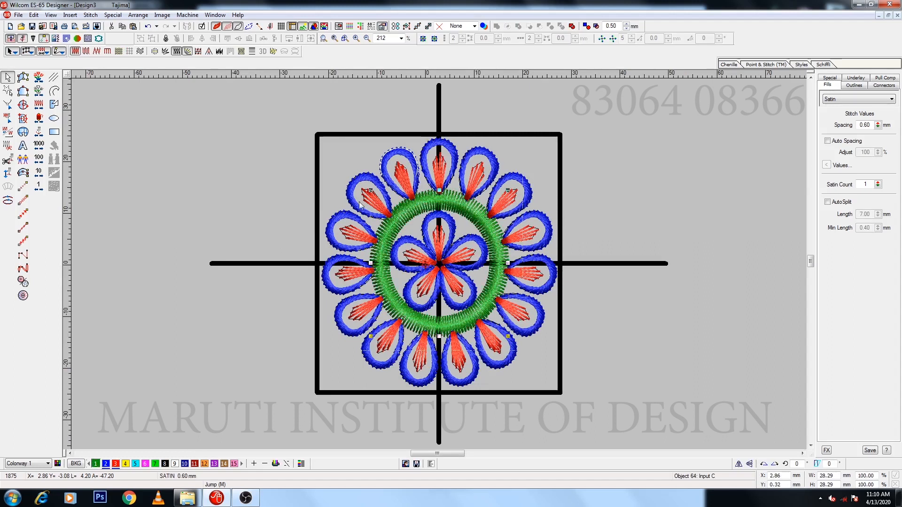
# Hide the vector guide drawings so only the stitched motif is displayed
pyautogui.click(314, 26)
pyautogui.hotkey('shift', 'z')
pyautogui.moveTo(296, 157); pyautogui.dragTo(545, 373)
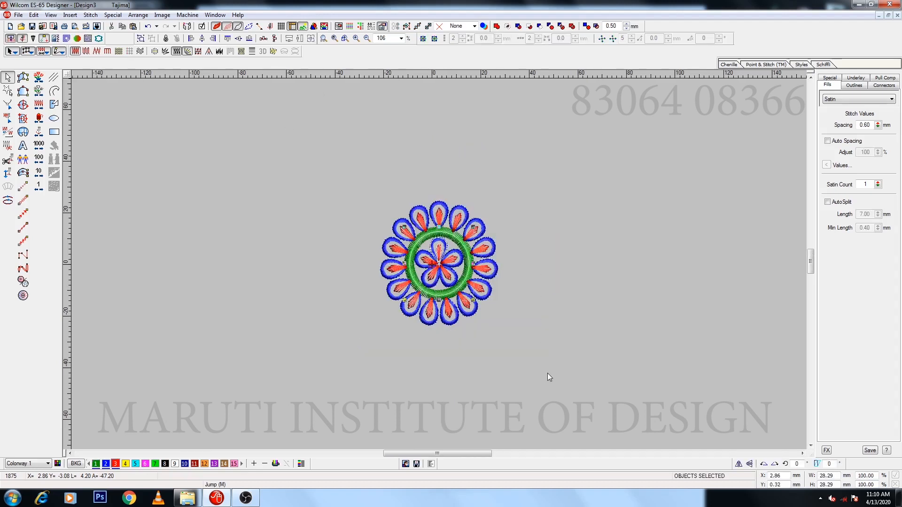
pyautogui.press('t')
pyautogui.press('Escape')
# Select the entire stitched motif with a polygon selection around it and group it
pyautogui.click(8, 91)
pyautogui.click(332, 283)
pyautogui.click(361, 193)
pyautogui.click(498, 175)
pyautogui.click(556, 242)
pyautogui.click(556, 318)
pyautogui.click(494, 399)
pyautogui.press('Return')
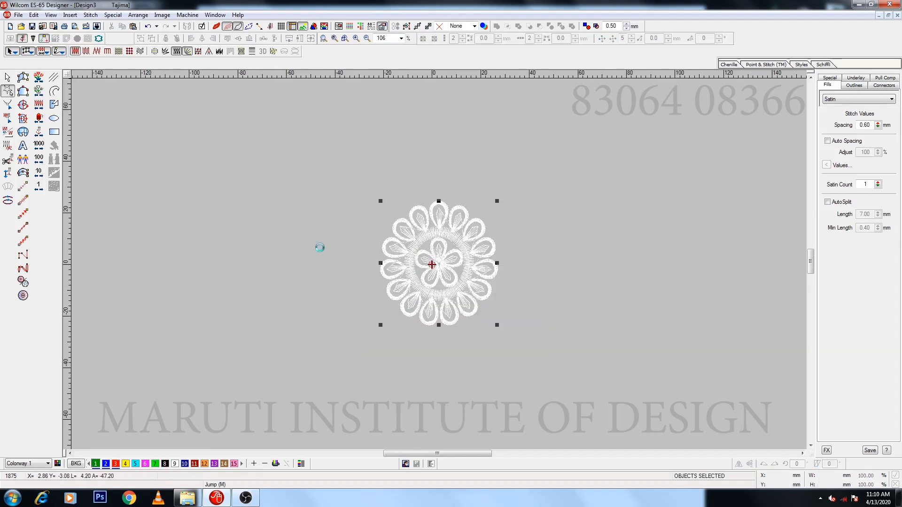
pyautogui.hotkey('ctrl', 'g')
# Move the grouped motif to the left of the guide square's area and show the vector drawings again
pyautogui.moveTo(444, 281); pyautogui.dragTo(225, 286)
pyautogui.press('Escape')
pyautogui.click(314, 26)
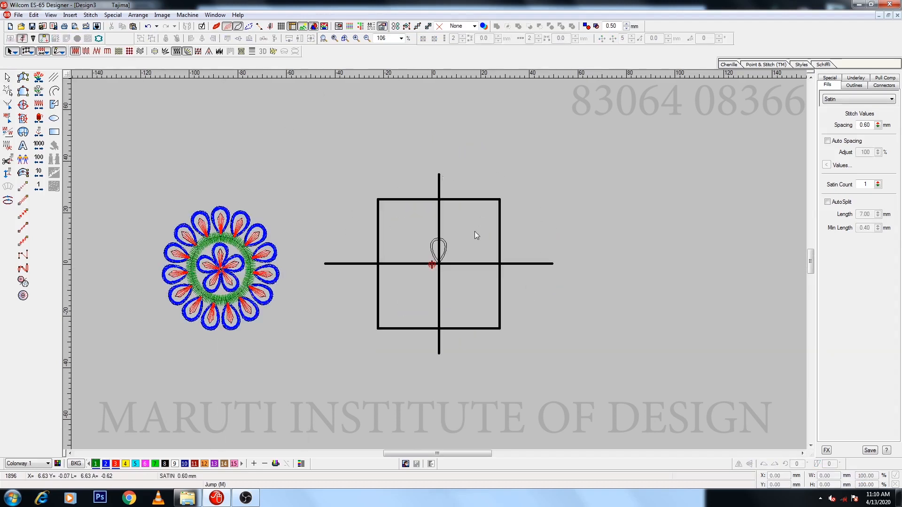
# Delete the two leftover petal outlines from the guide square
pyautogui.press('z')
pyautogui.click(447, 243)
pyautogui.press('Delete')
pyautogui.click(450, 246)
pyautogui.press('Delete')
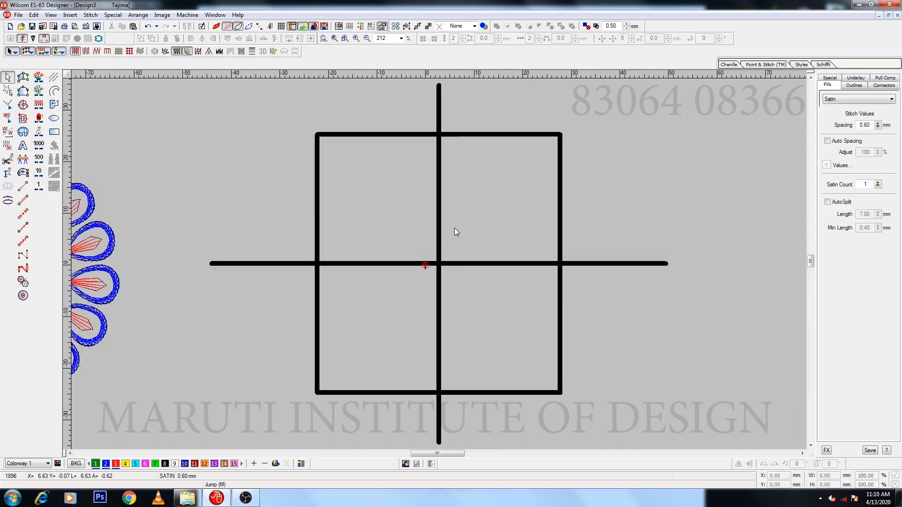
# Draw a circle about 21.7 mm in diameter around the guide lines' crossing and convert it to a stemstitch outline
pyautogui.click(439, 264)
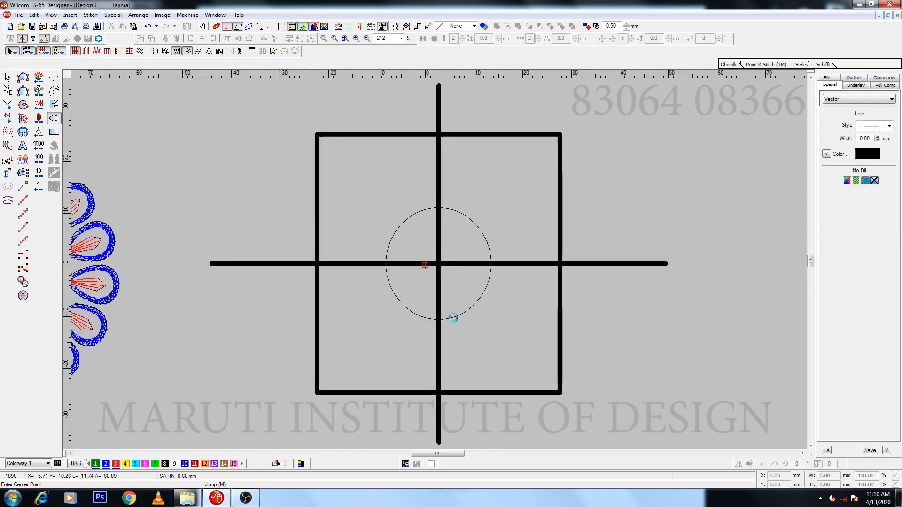
pyautogui.click(455, 316)
pyautogui.click(23, 241)
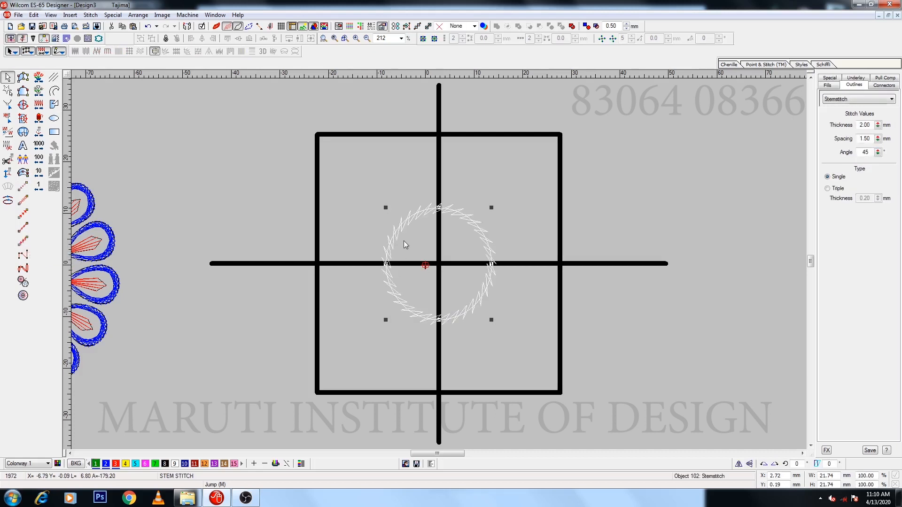
# Set the stemstitch ring's thickness to 3.00 mm and spacing to 1.00 mm, and enlarge the ring slightly
pyautogui.moveTo(871, 125); pyautogui.dragTo(834, 129)
pyautogui.write('3')
pyautogui.press('Return')
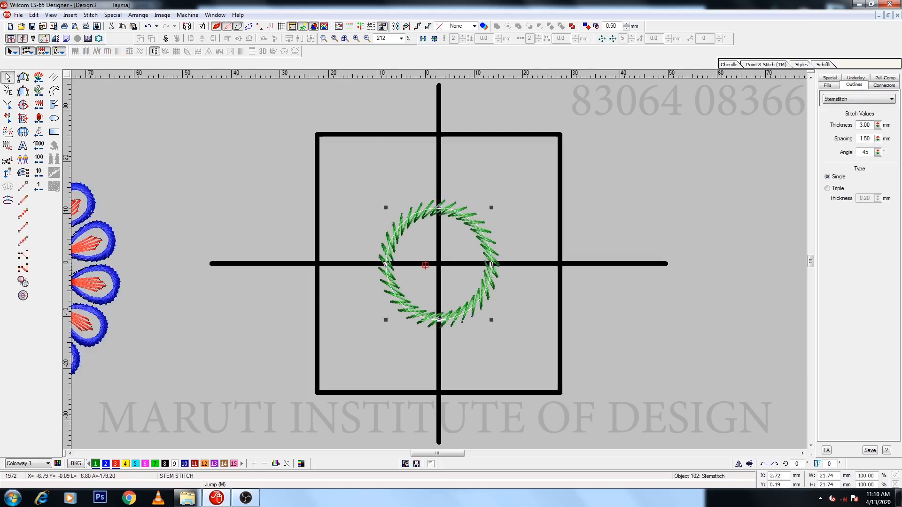
pyautogui.write('1')
pyautogui.press('Return')
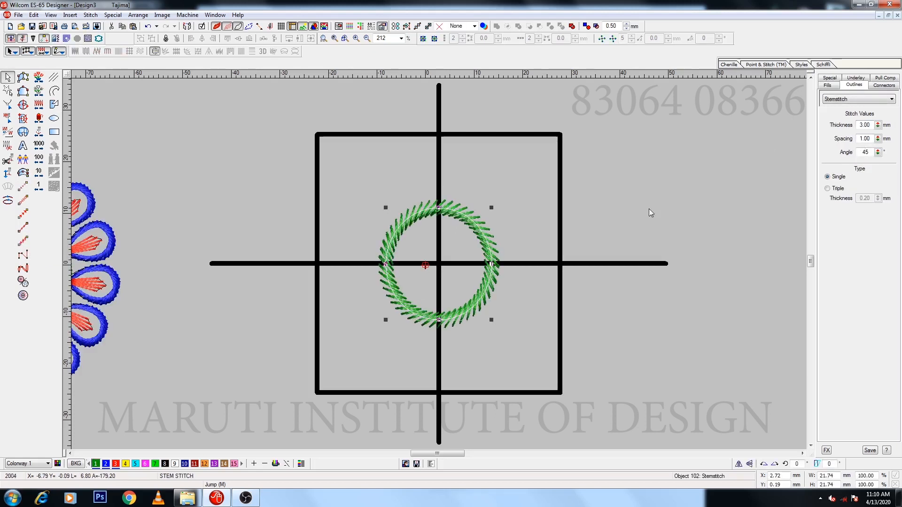
pyautogui.moveTo(490, 207); pyautogui.dragTo(496, 205)
# Draw a closed crescent-shaped vector outline rising from the top of the stemstitch ring to the square's upper edge
pyautogui.scroll(1, 484, 206)
pyautogui.press('z')
pyautogui.click(484, 206)
pyautogui.click(54, 91)
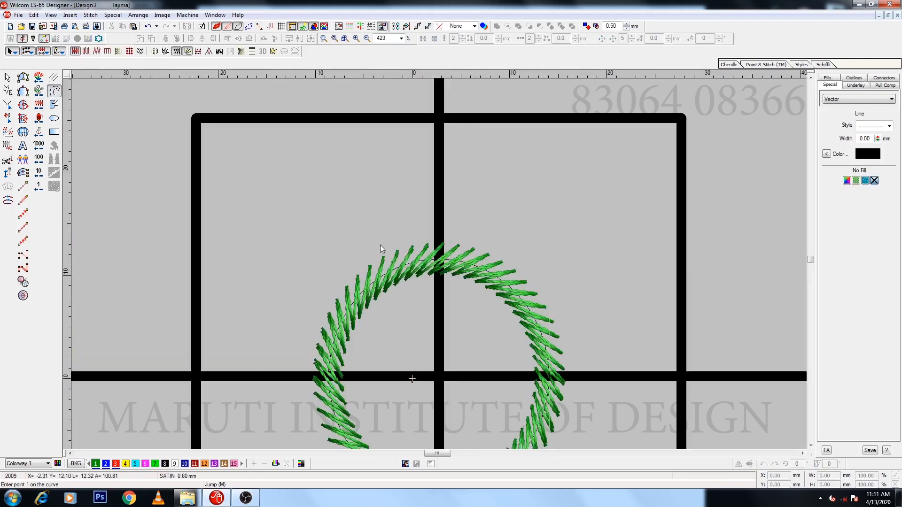
pyautogui.click(436, 260)
pyautogui.click(402, 183)
pyautogui.click(452, 116)
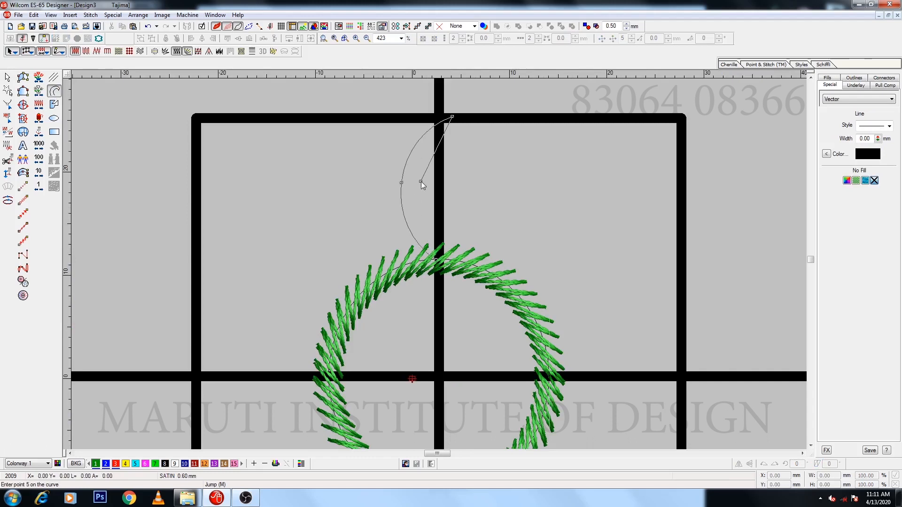
pyautogui.click(420, 181)
pyautogui.click(437, 258)
pyautogui.press('Return')
pyautogui.press('Escape')
# Reshape the crescent by extending its upper tip outward and nudging its inner curve's control point
pyautogui.click(425, 214)
pyautogui.press('h')
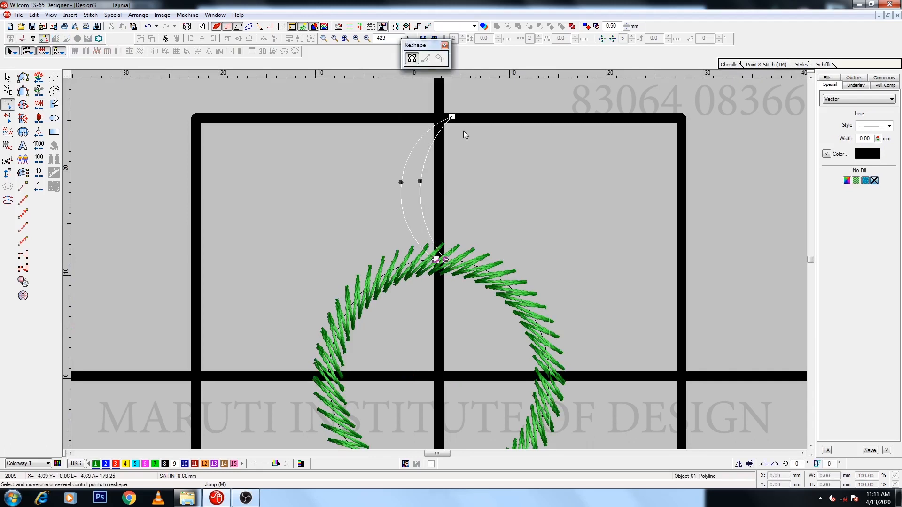
pyautogui.moveTo(452, 116); pyautogui.dragTo(459, 114)
pyautogui.moveTo(423, 182); pyautogui.dragTo(424, 182)
# Hide the stitches and thin the vertical guide line to a hairline width
pyautogui.click(25, 78)
pyautogui.press('s')
pyautogui.press('d')
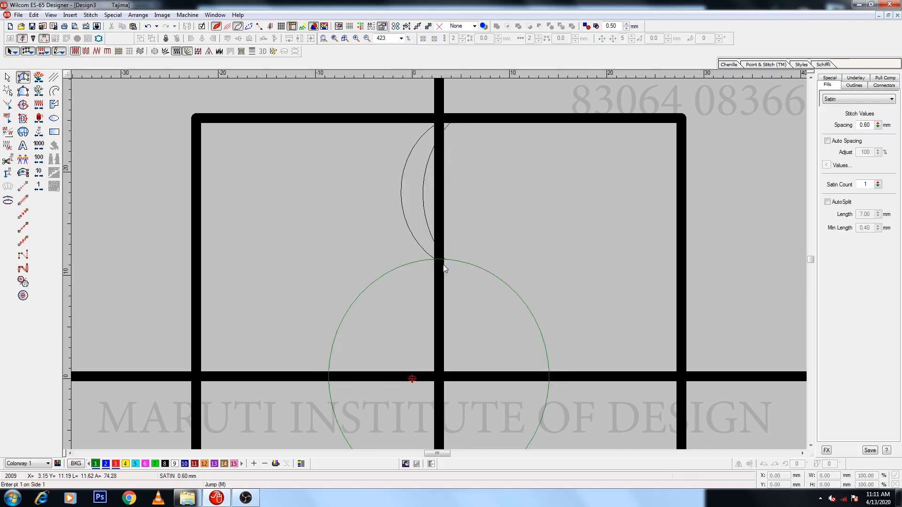
pyautogui.press('Escape')
pyautogui.click(436, 191)
pyautogui.hotkey('shift', 'z')
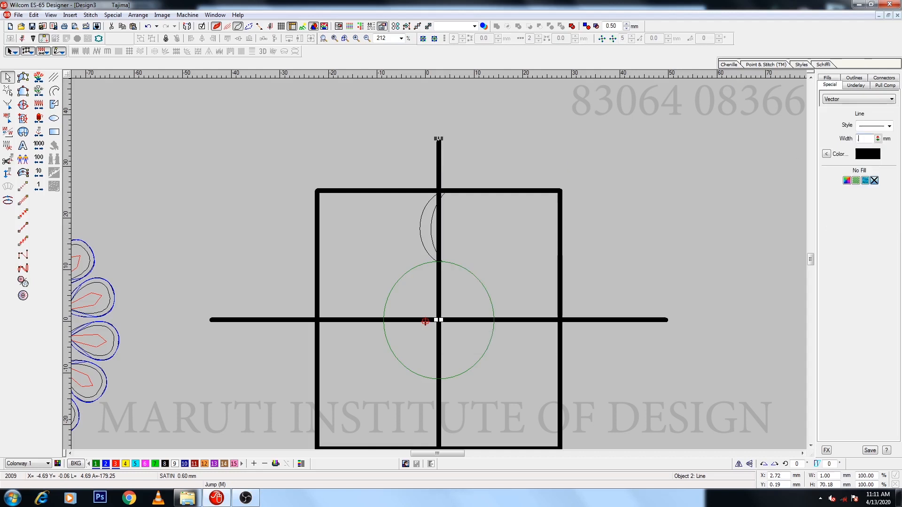
# Digitize the crescent as a satin column with Input A, following its outline from the ring up to the tip
pyautogui.press('z')
pyautogui.press('z')
pyautogui.press('a')
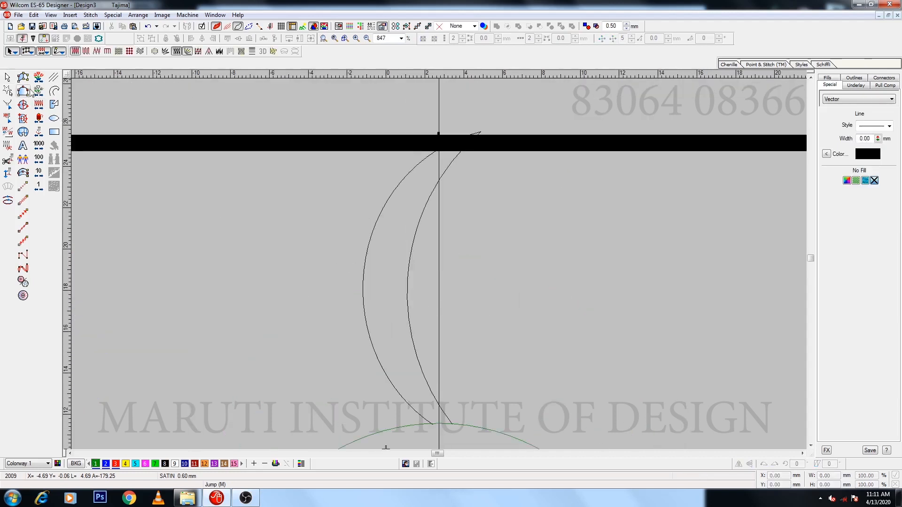
pyautogui.click(453, 424)
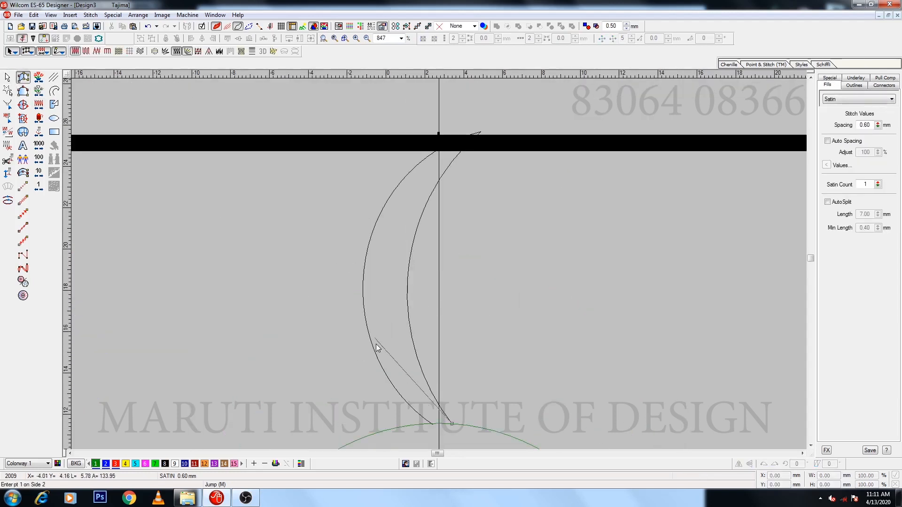
pyautogui.click(432, 426)
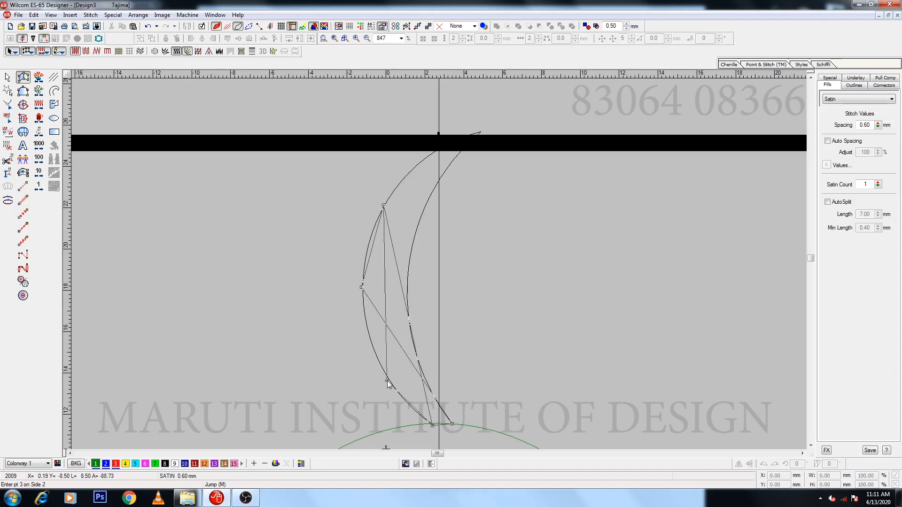
pyautogui.click(388, 376)
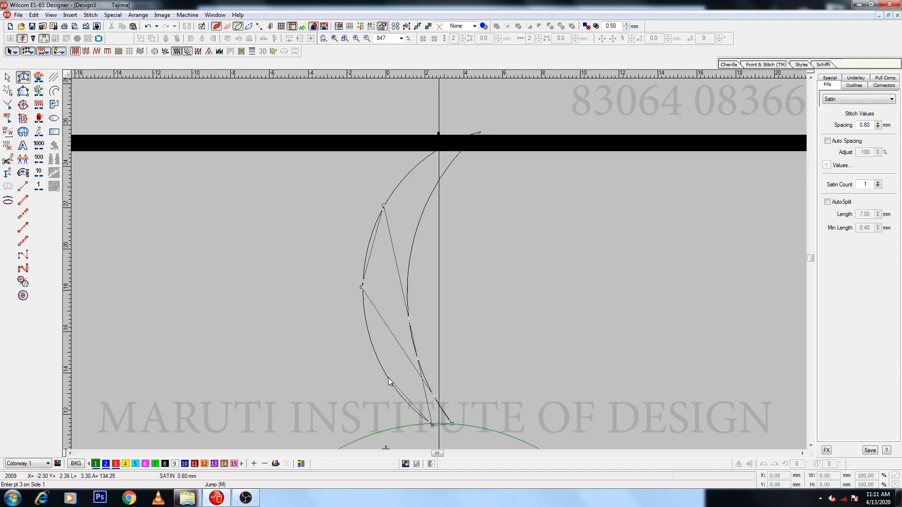
pyautogui.click(362, 288)
pyautogui.click(480, 133)
pyautogui.press('Return')
pyautogui.hotkey('shift', 'z')
pyautogui.press('s')
pyautogui.hotkey('shift', 'z')
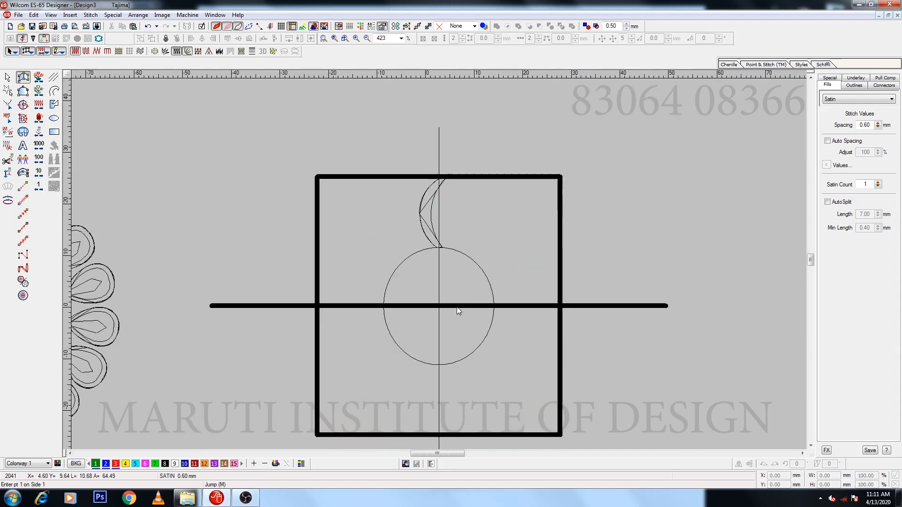
# Colour the satin crescent blue and repeat it as a wreath of six around the ring's centre
pyautogui.press('Escape')
pyautogui.click(105, 464)
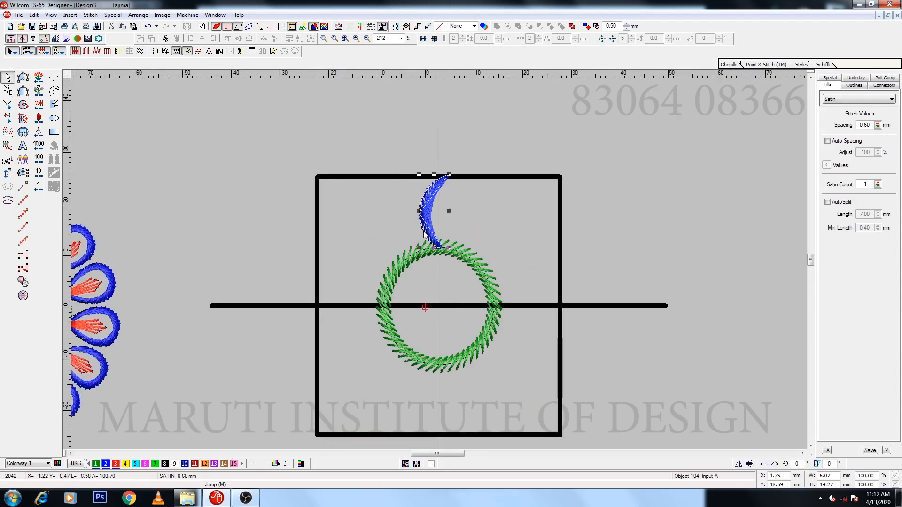
pyautogui.click(602, 39)
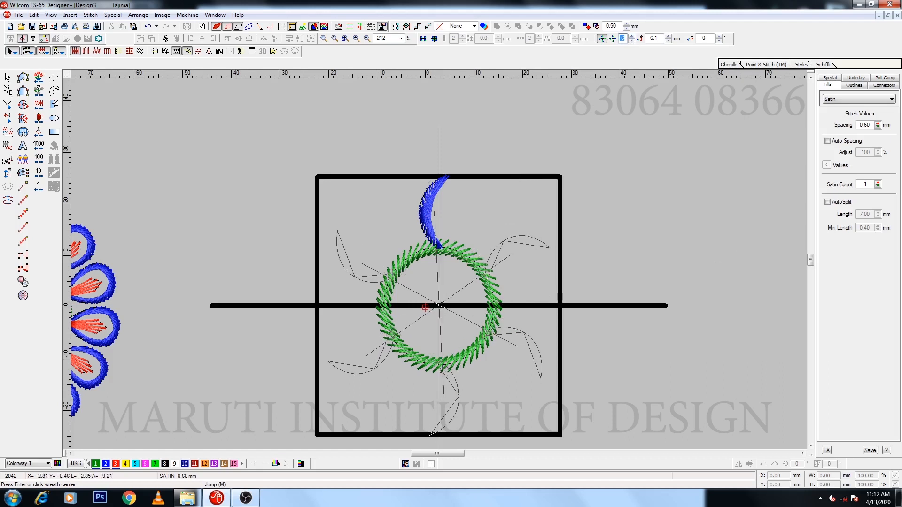
pyautogui.click(438, 306)
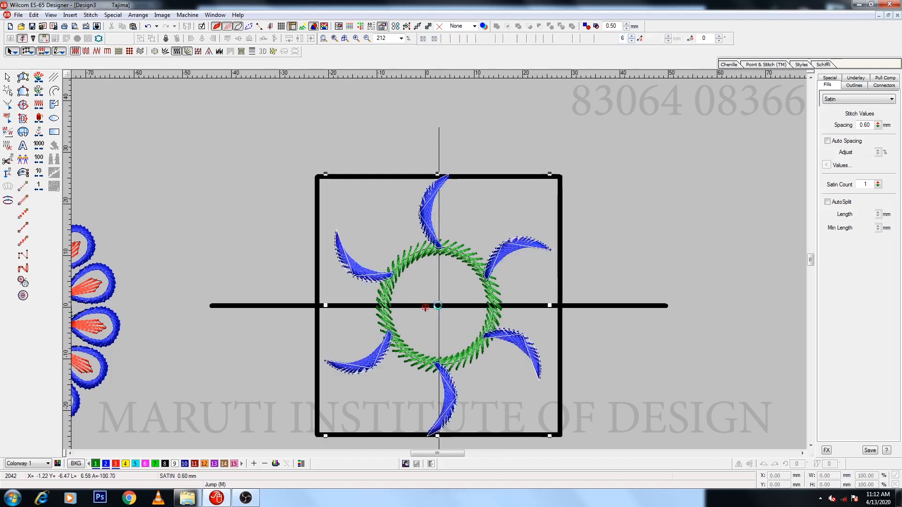
# Colour the upper-right and lower-left crescents red, and the upper-left and lower-right crescents yellow
pyautogui.keyDown('ctrl'); pyautogui.click(371, 363); pyautogui.keyUp('ctrl')
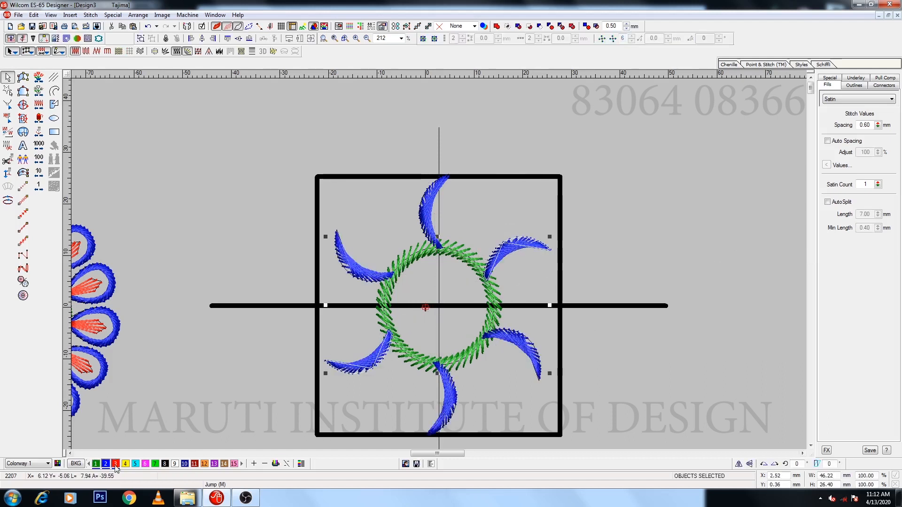
pyautogui.click(115, 464)
pyautogui.click(358, 269)
pyautogui.keyDown('ctrl'); pyautogui.click(532, 347); pyautogui.keyUp('ctrl')
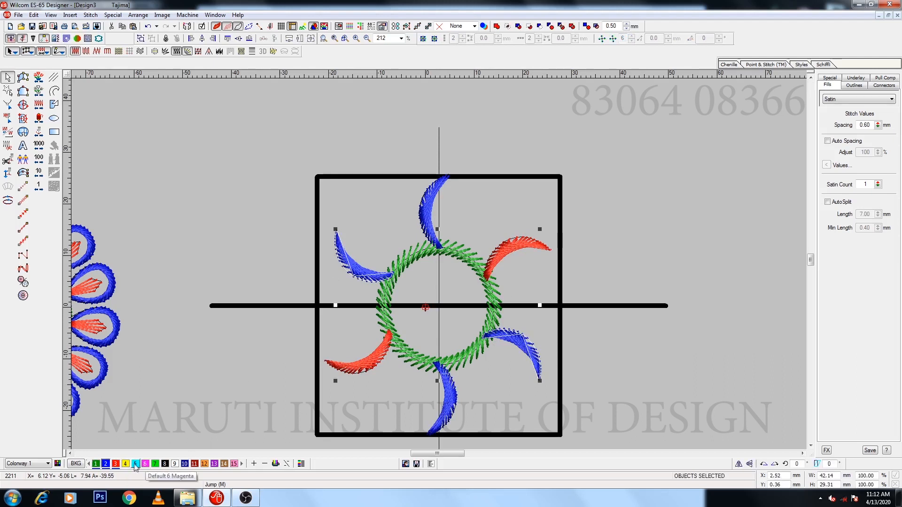
pyautogui.click(125, 464)
pyautogui.press('Escape')
# Group the six crescents and repeat the group as a wreath of seven around the ring's centre
pyautogui.click(423, 226)
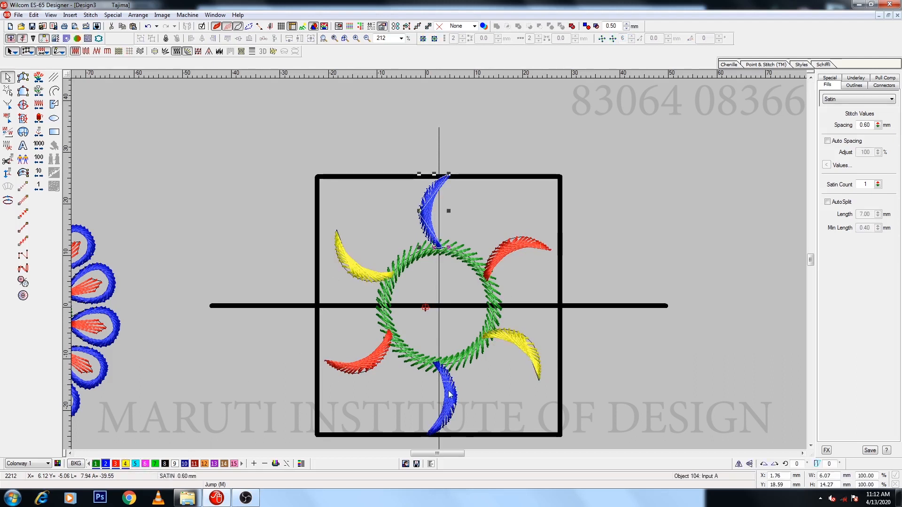
pyautogui.hotkey('ctrl', 'g')
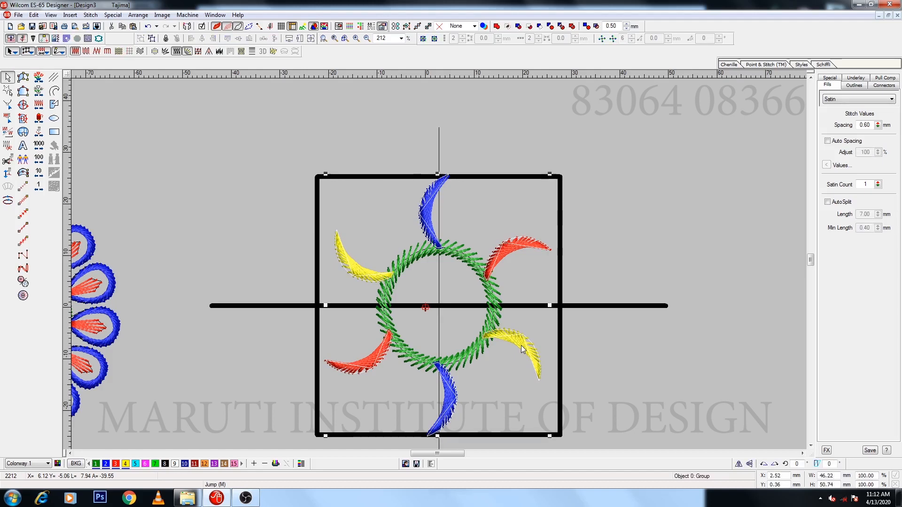
pyautogui.click(601, 39)
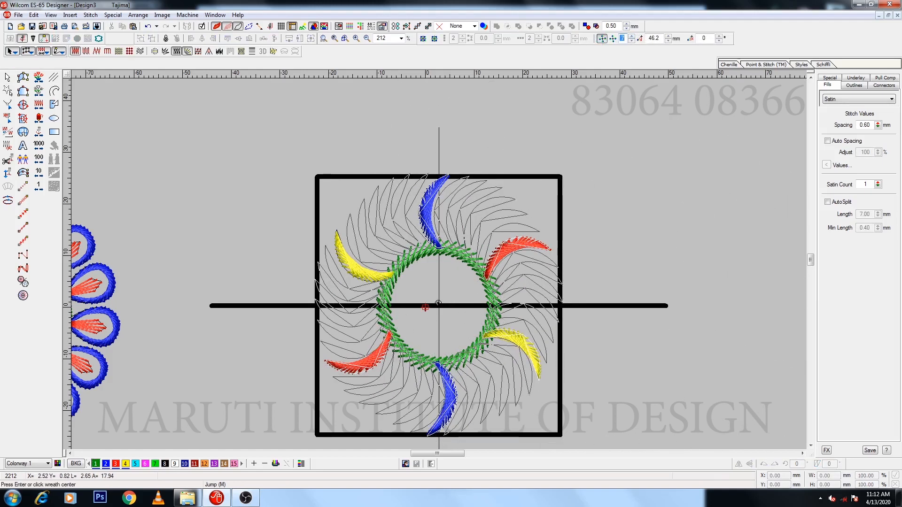
pyautogui.click(440, 306)
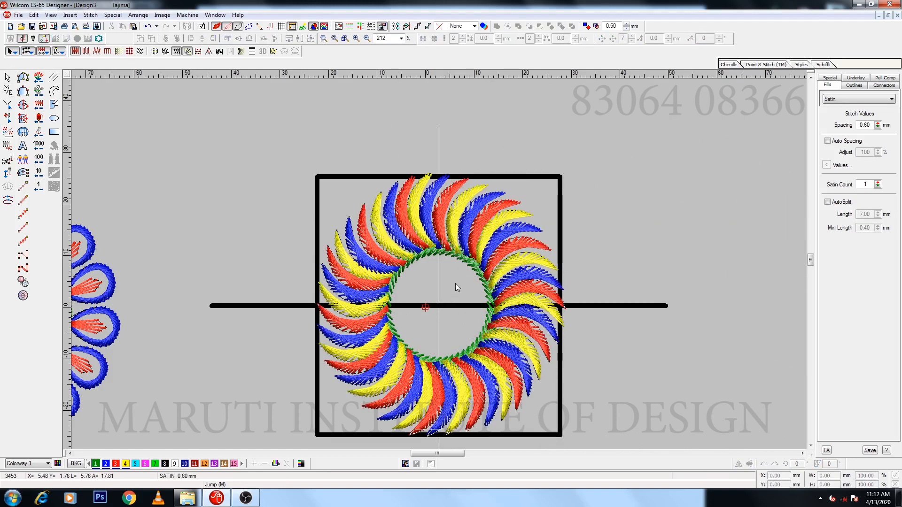
# Tighten the stitch spacing of the green stemstitch ring so its stitches lie denser
pyautogui.click(473, 269)
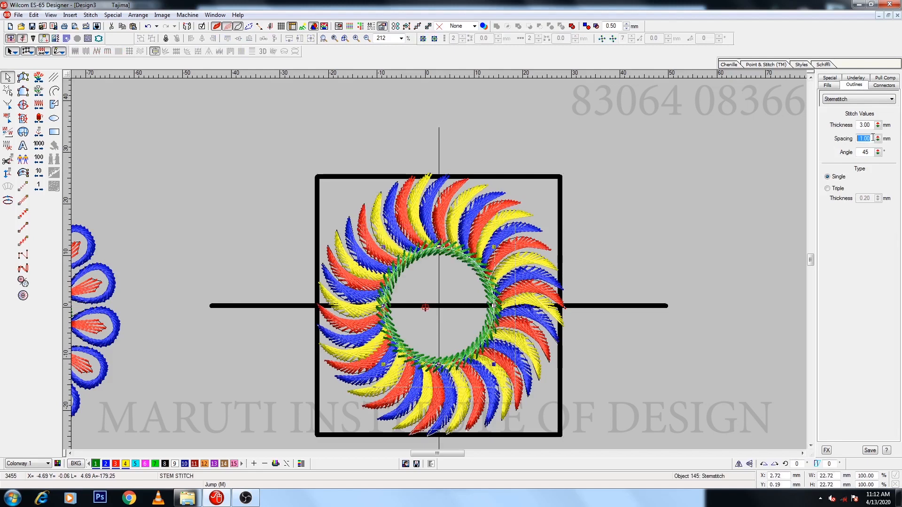
pyautogui.press('Return')
pyautogui.click(740, 160)
pyautogui.hotkey('shift', 'z')
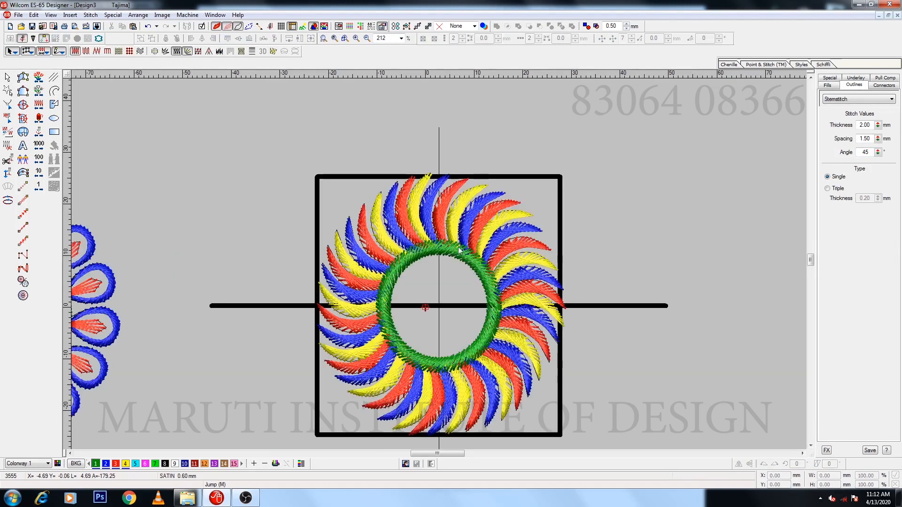
# Move the crescent wreath together with its stemstitch ring out of the square, placing it above the flower motif
pyautogui.hotkey('shift', 'z')
pyautogui.press('o')
pyautogui.moveTo(337, 201); pyautogui.dragTo(512, 360)
pyautogui.moveTo(467, 325); pyautogui.dragTo(248, 200)
pyautogui.click(305, 200)
# Delete the leftover crescent vector outline from the top of the square
pyautogui.click(314, 26)
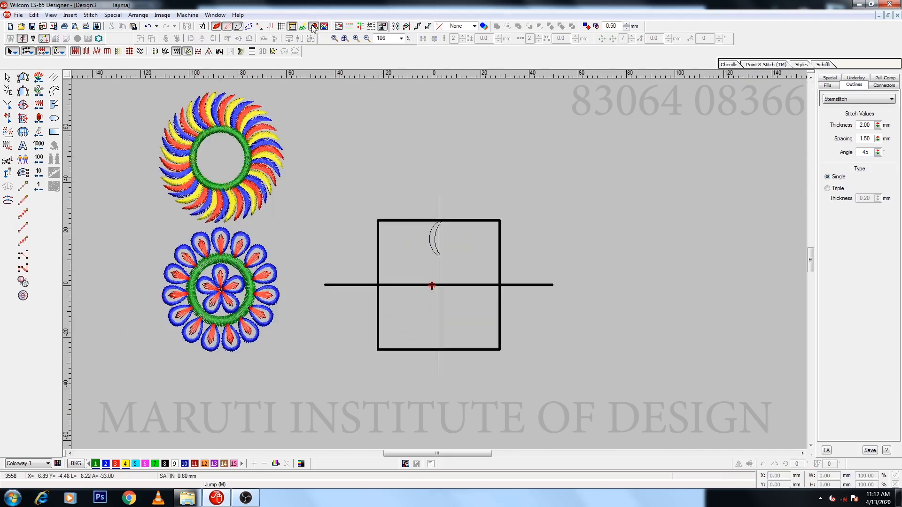
pyautogui.press('z')
pyautogui.press('o')
pyautogui.click(431, 218)
pyautogui.press('Delete')
pyautogui.hotkey('shift', 'z')
# Shift the square with its guide lines farther from the finished motifs and scale them down slightly
pyautogui.moveTo(290, 174); pyautogui.dragTo(587, 389)
pyautogui.moveTo(441, 286); pyautogui.dragTo(503, 269)
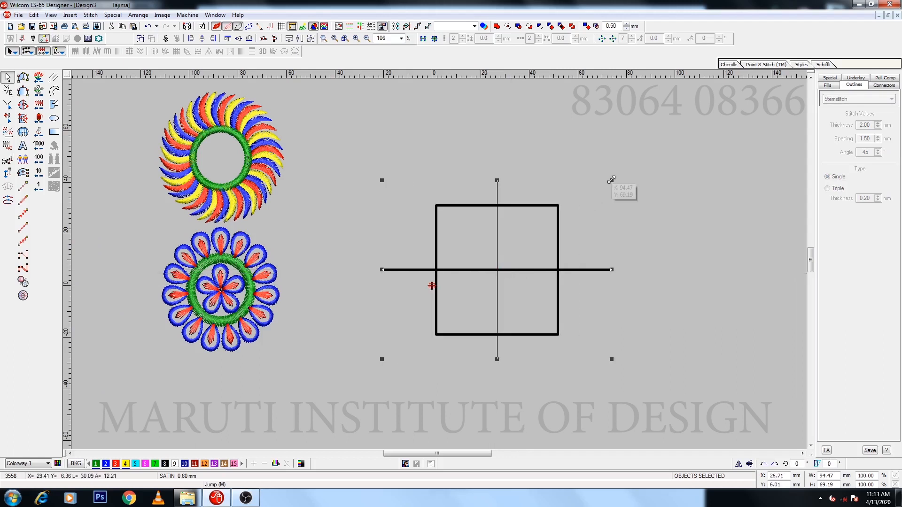
pyautogui.moveTo(612, 179)
pyautogui.mouseDown()
pyautogui.moveTo(580, 218)
pyautogui.moveTo(534, 229)
pyautogui.moveTo(620, 174)
pyautogui.moveTo(595, 180)
pyautogui.mouseUp()
# Delete the horizontal and vertical guide lines, keeping only the square
pyautogui.click(573, 264)
pyautogui.press('Delete')
pyautogui.click(484, 239)
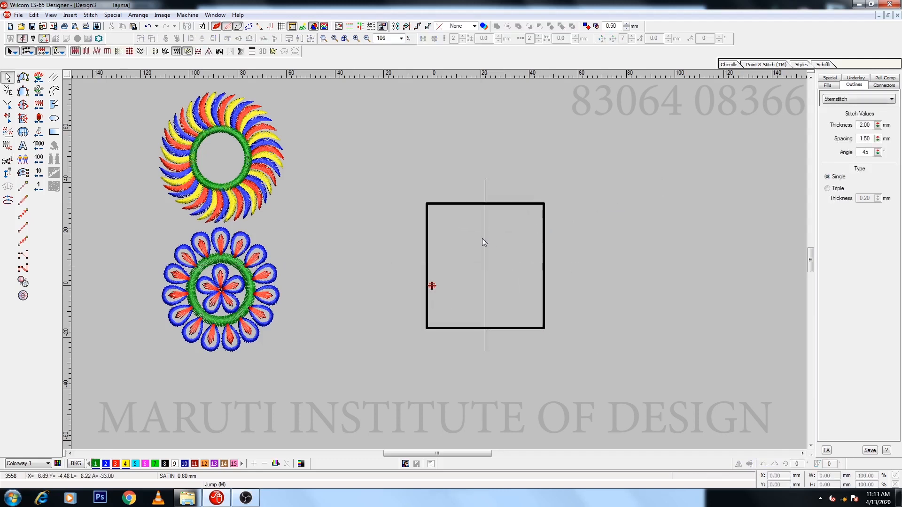
pyautogui.press('Delete')
# Shrink the square to about 31 mm and set its outline width to 0.50 mm
pyautogui.moveTo(544, 202); pyautogui.dragTo(523, 227)
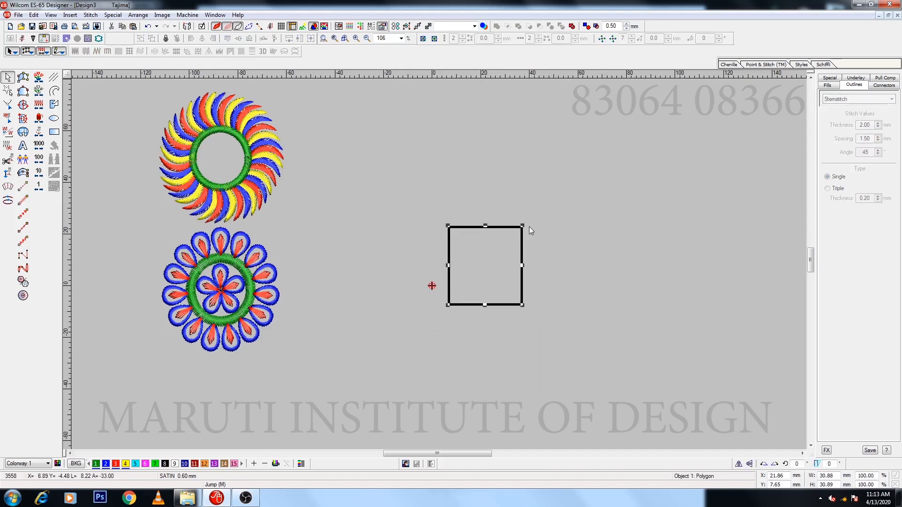
pyautogui.moveTo(525, 317); pyautogui.dragTo(534, 346)
pyautogui.moveTo(477, 341); pyautogui.dragTo(472, 347)
pyautogui.click(295, 125)
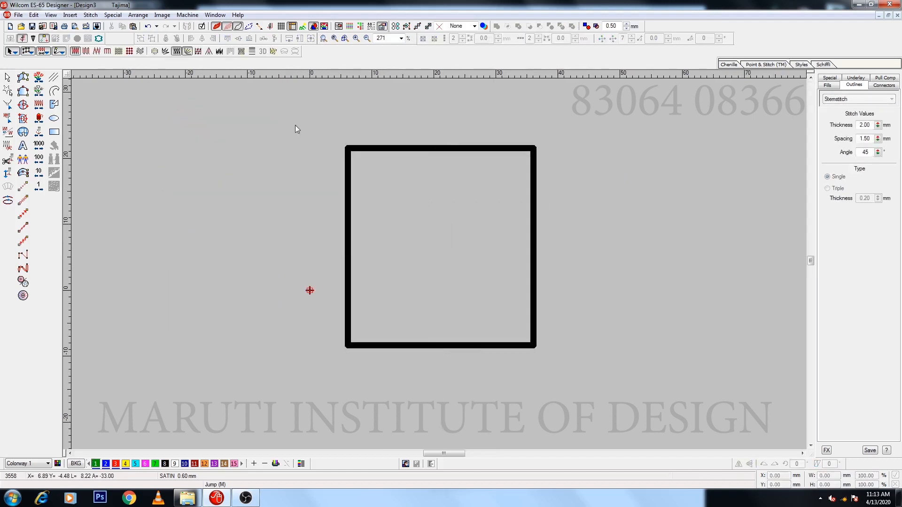
pyautogui.hotkey('ctrl', 'a')
pyautogui.click(482, 145)
pyautogui.click(509, 150)
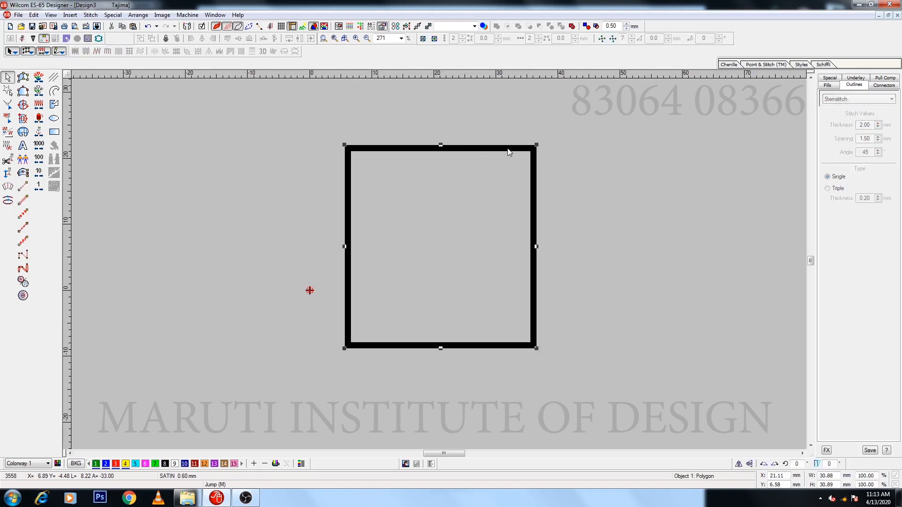
pyautogui.rightClick(508, 149)
pyautogui.click(535, 155)
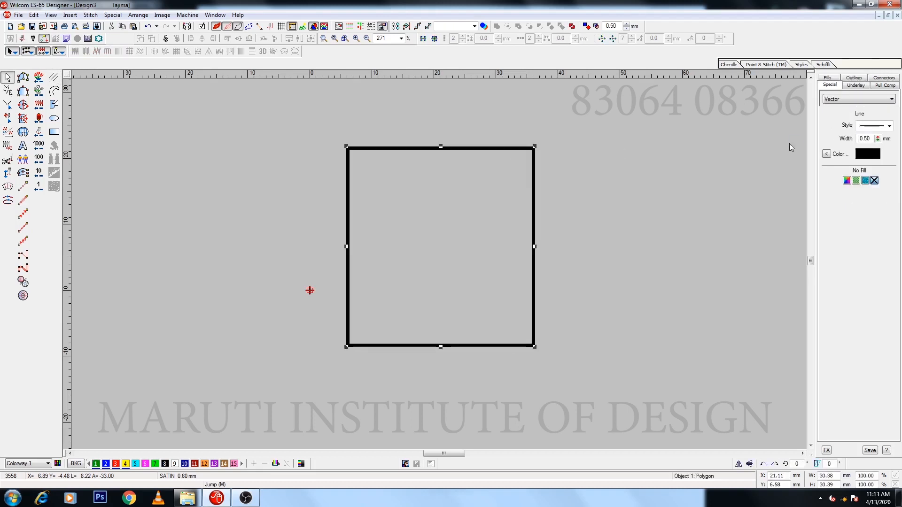
# Draw a vertical and a horizontal hairline guide across the middle of the square, extending past its edges
pyautogui.click(54, 91)
pyautogui.click(438, 134)
pyautogui.click(439, 373)
pyautogui.press('Return')
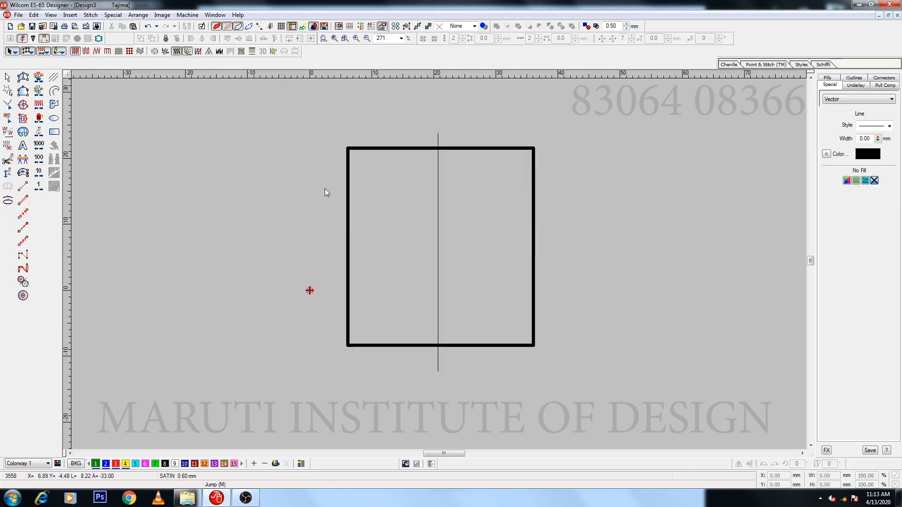
pyautogui.click(310, 241)
pyautogui.click(596, 241)
pyautogui.press('Return')
pyautogui.press('Escape')
pyautogui.hotkey('shift', 'z')
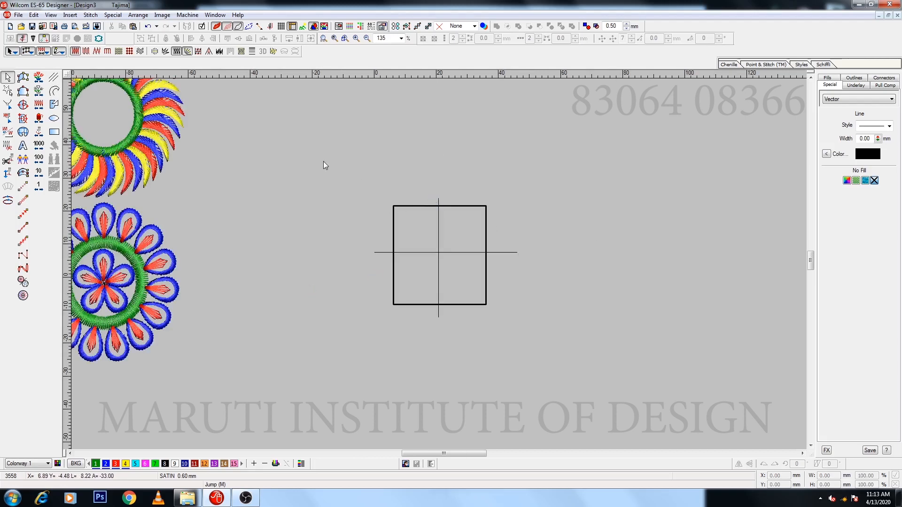
# Align the square and both guide lines to a common centre
pyautogui.moveTo(324, 162); pyautogui.dragTo(550, 336)
pyautogui.click(201, 39)
pyautogui.click(238, 39)
pyautogui.press('z')
pyautogui.press('Escape')
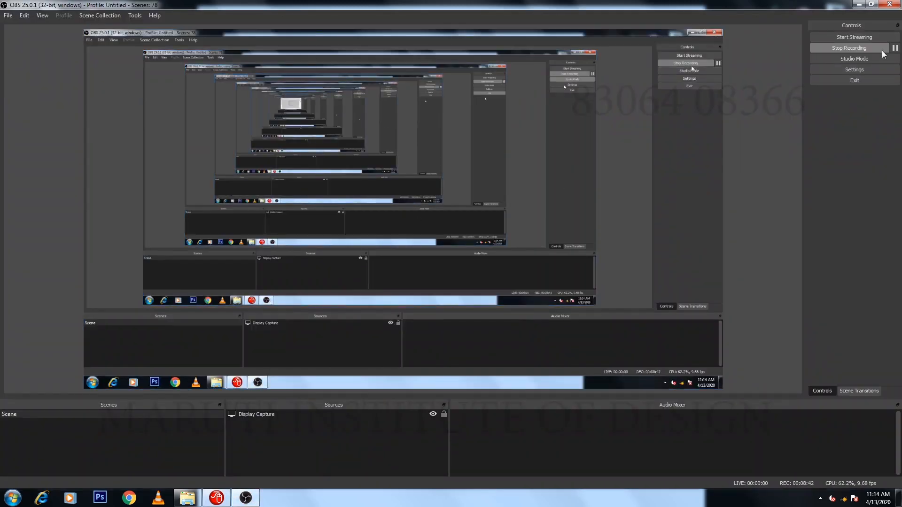
# Draw a circle centred on the guide crossing, set its size to 8 mm, and outline it with green run stitch
pyautogui.click(215, 499)
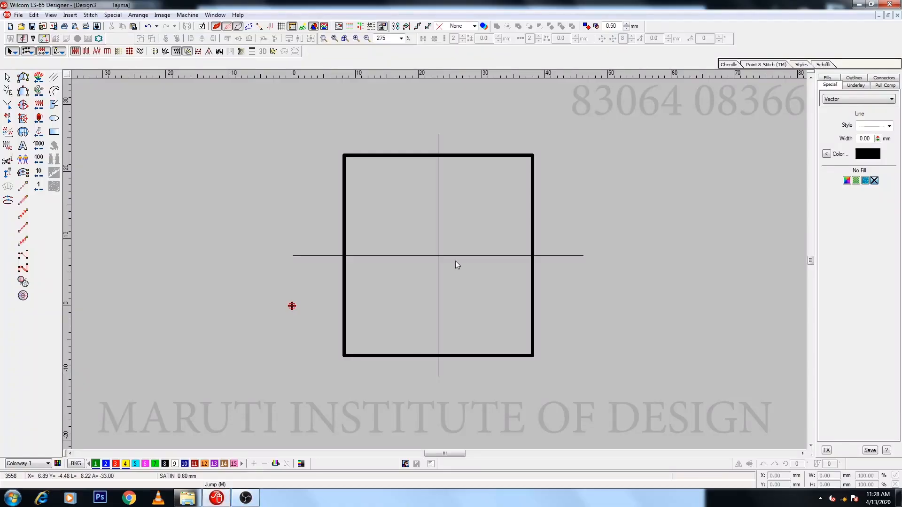
pyautogui.click(55, 118)
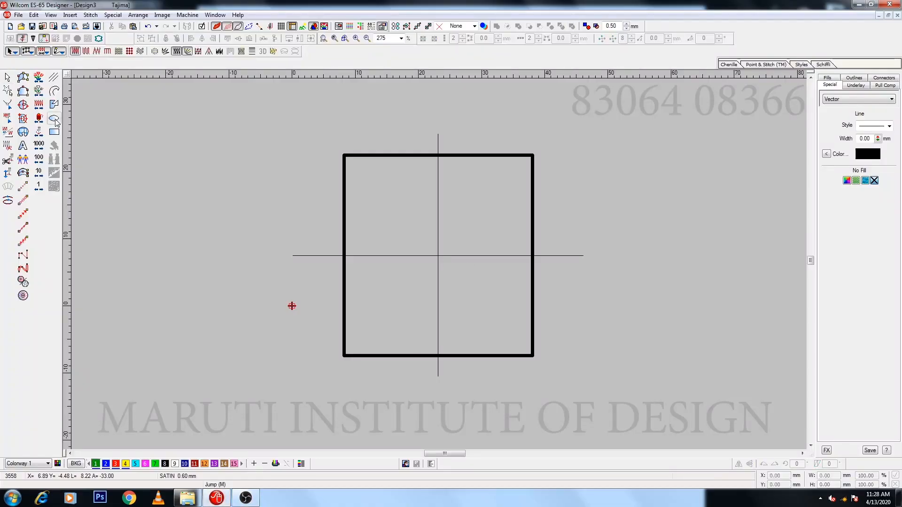
pyautogui.click(438, 256)
pyautogui.click(449, 275)
pyautogui.press('Return')
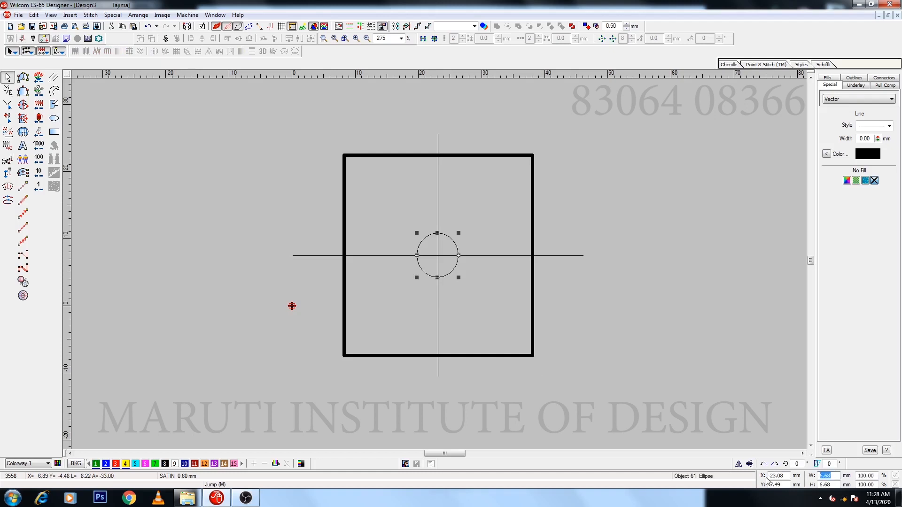
pyautogui.write('7')
pyautogui.press('Return')
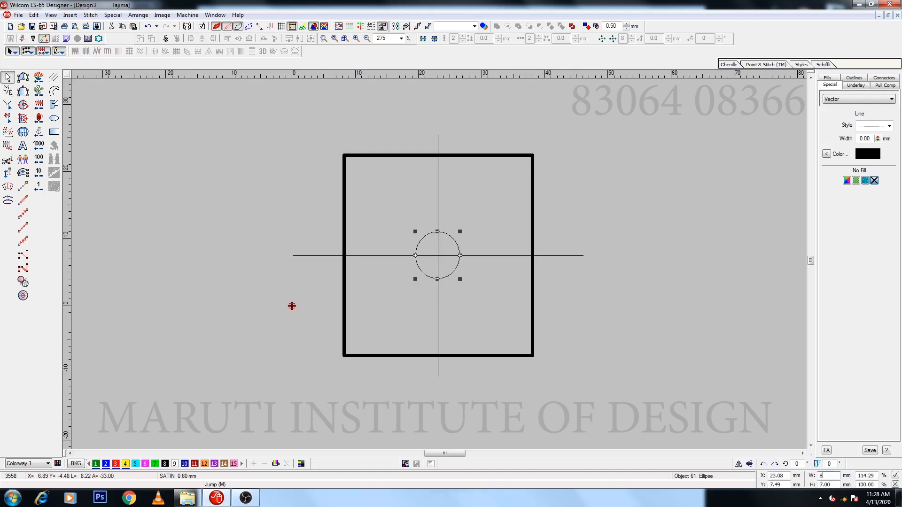
pyautogui.press('Tab')
pyautogui.write('8')
pyautogui.press('Return')
pyautogui.press('g')
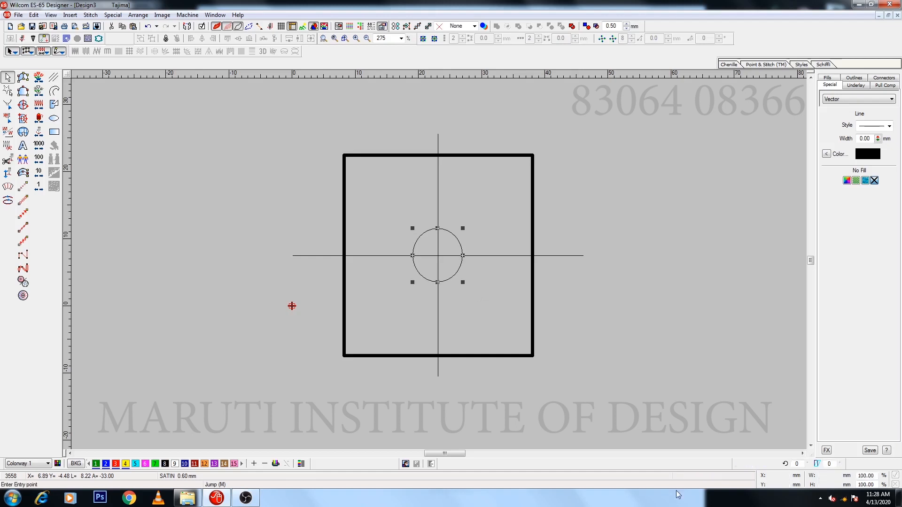
# Add a star of radiating stitches inside the circle, centred on the guide crossing
pyautogui.click(23, 282)
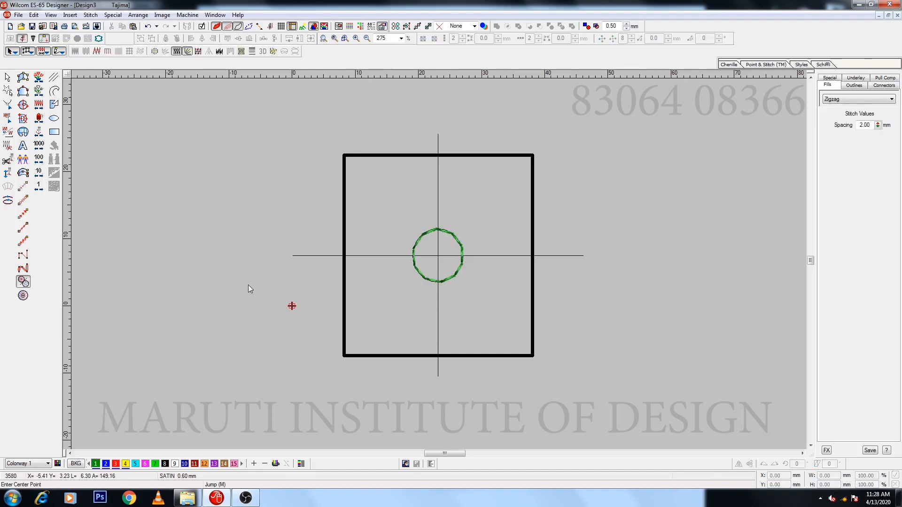
pyautogui.click(438, 255)
pyautogui.click(451, 276)
pyautogui.press('Return')
pyautogui.press('Escape')
pyautogui.press('Escape')
pyautogui.press('z')
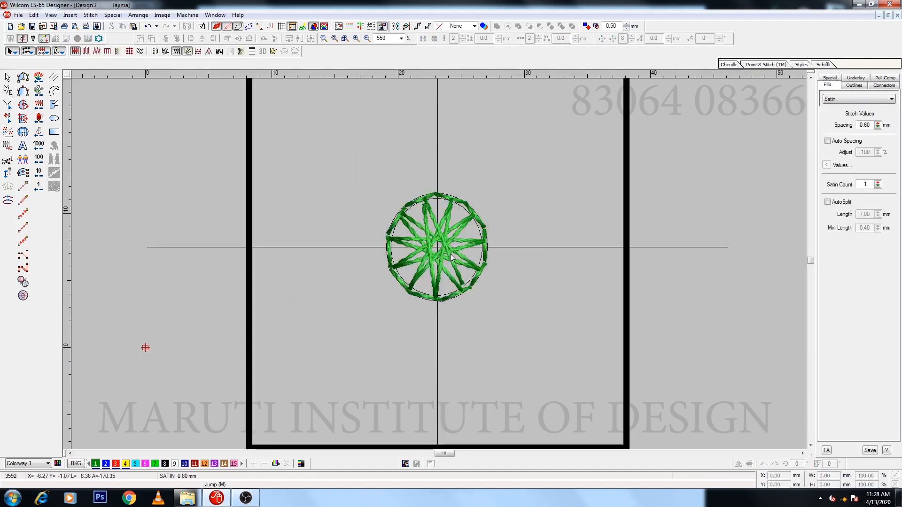
# Enlarge the run-stitch ring slightly around the star
pyautogui.click(472, 209)
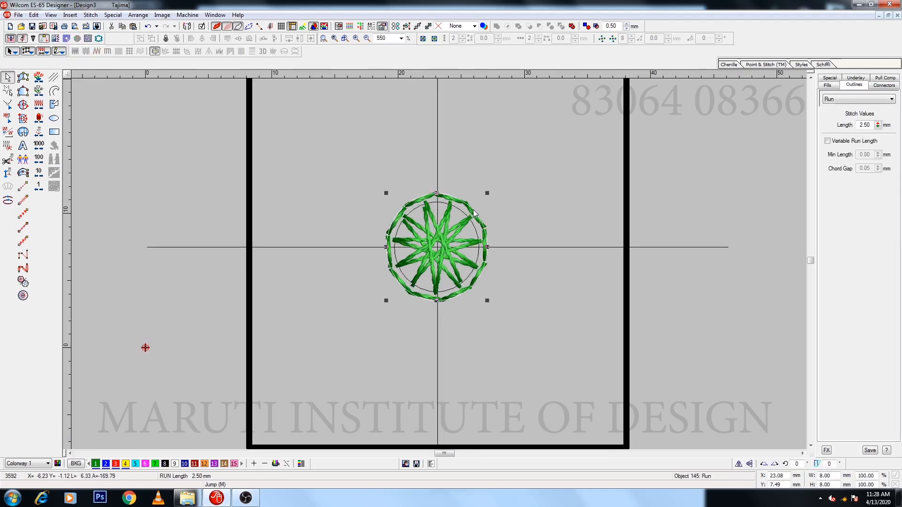
pyautogui.moveTo(487, 193); pyautogui.dragTo(496, 186)
pyautogui.press('Escape')
pyautogui.hotkey('shift', 'z')
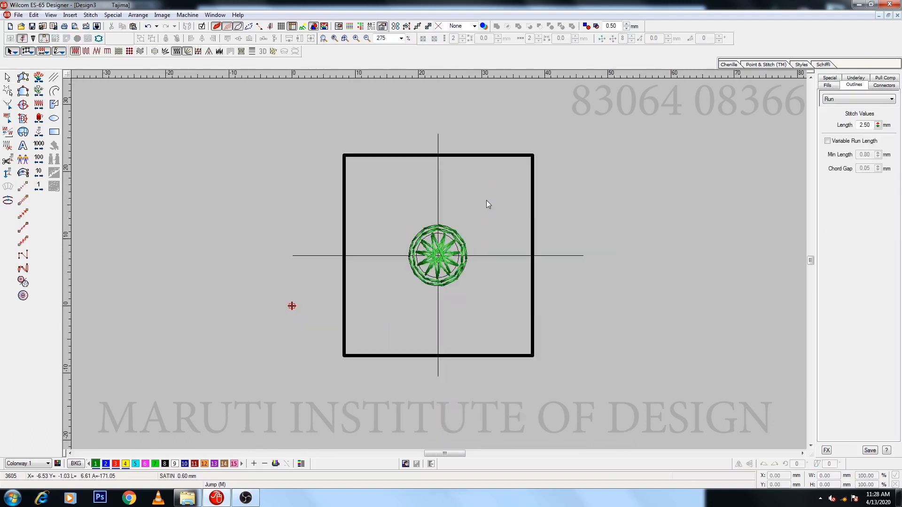
# Change the thread colour of the star at the centre of the ring to red
pyautogui.press('z')
pyautogui.click(445, 253)
pyautogui.click(115, 464)
# Add a vertical green triple-run line above the ring along the vertical guide, set its height to 7 mm and centre it on the guide
pyautogui.click(23, 201)
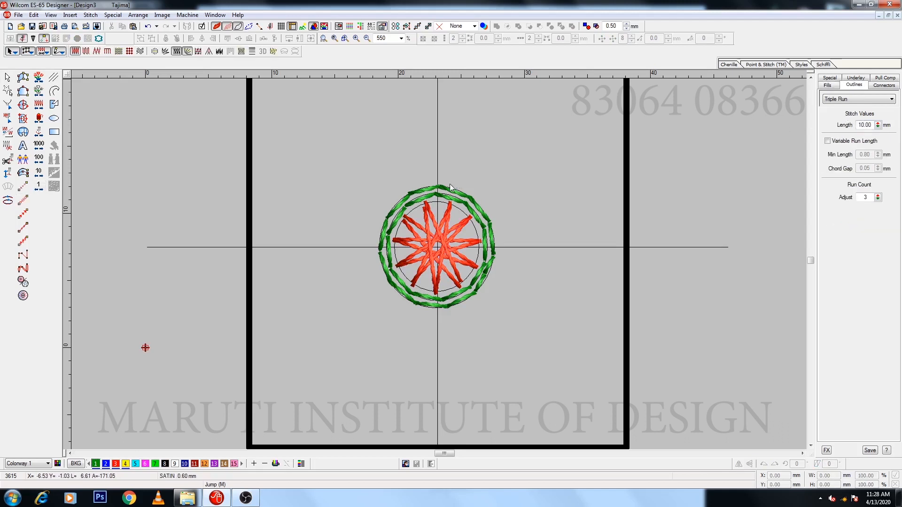
pyautogui.scroll(2, 442, 192)
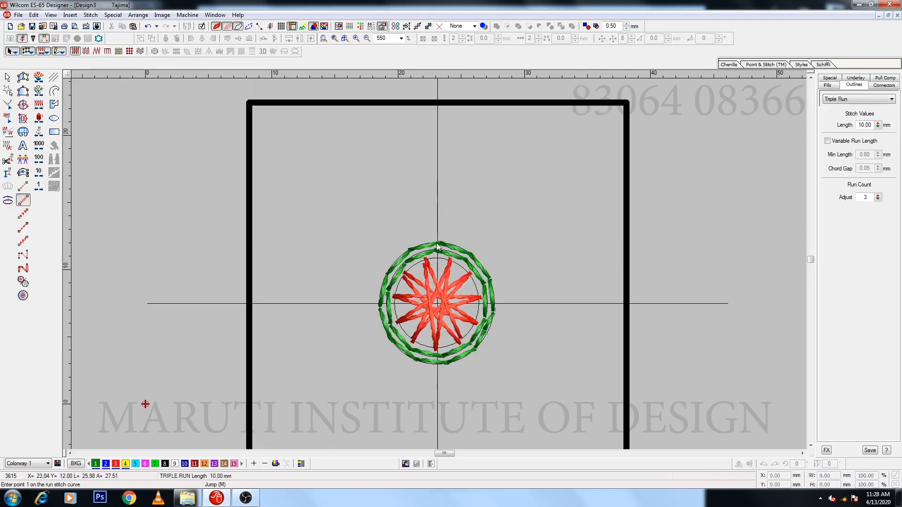
pyautogui.click(437, 164)
pyautogui.press('Return')
pyautogui.press('Escape')
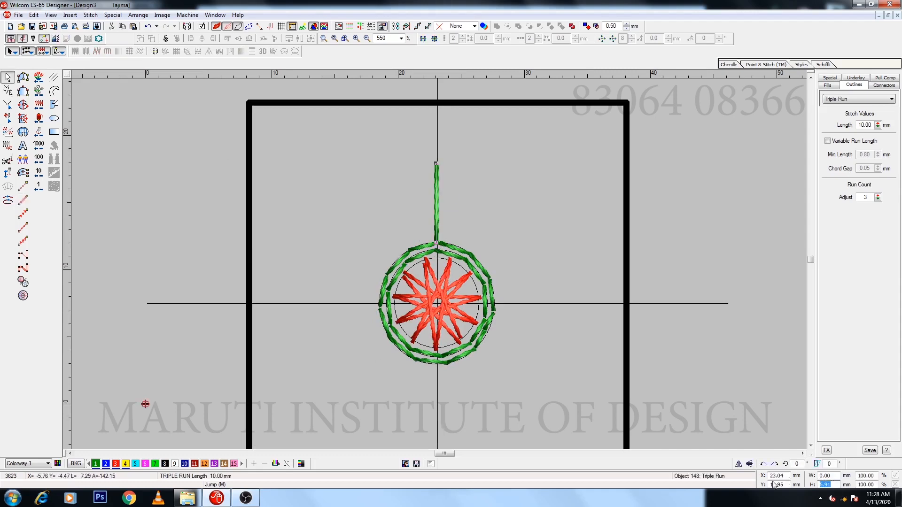
pyautogui.press('z')
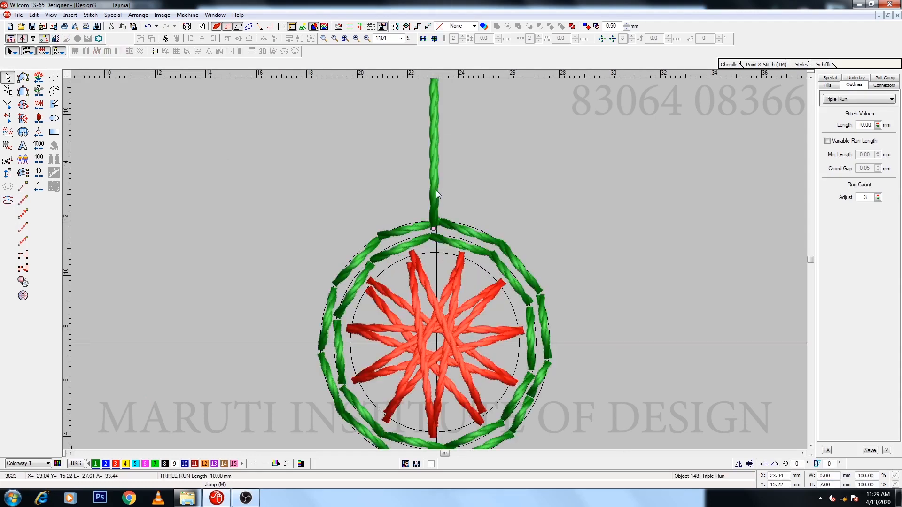
pyautogui.hotkey('shift', 'z')
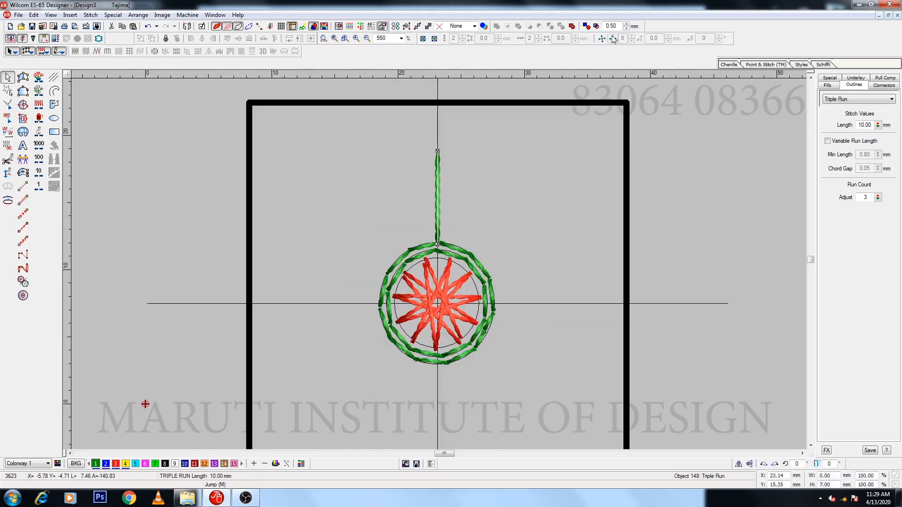
# Make a 28-copy wreath of the vertical line around the guide crossing without merging overlapped objects
pyautogui.click(602, 39)
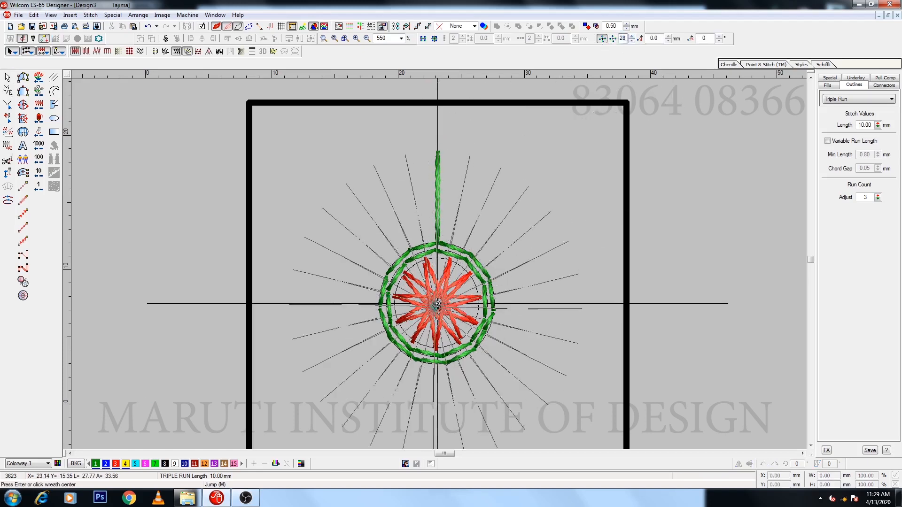
pyautogui.click(437, 306)
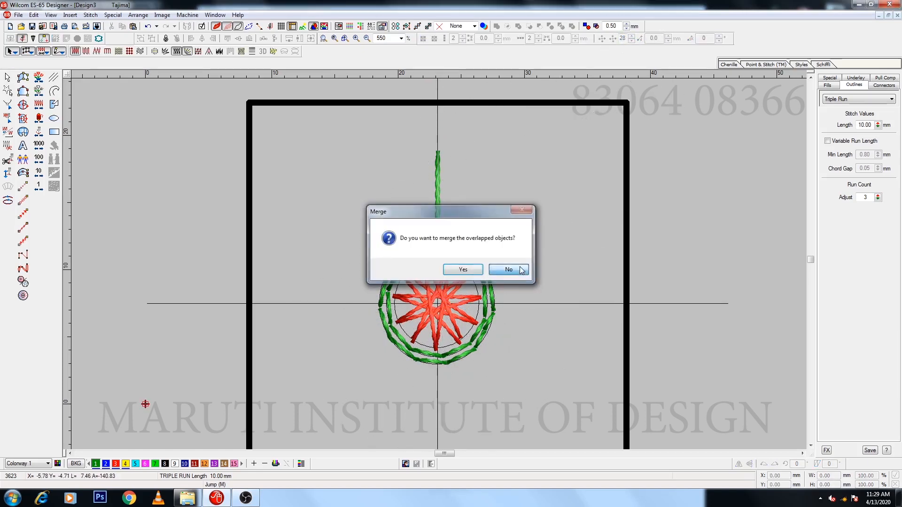
pyautogui.click(509, 269)
# Group all the radiating lines around the ring and colour the group red
pyautogui.press('t')
pyautogui.keyDown('ctrl'); pyautogui.click(440, 212); pyautogui.keyUp('ctrl')
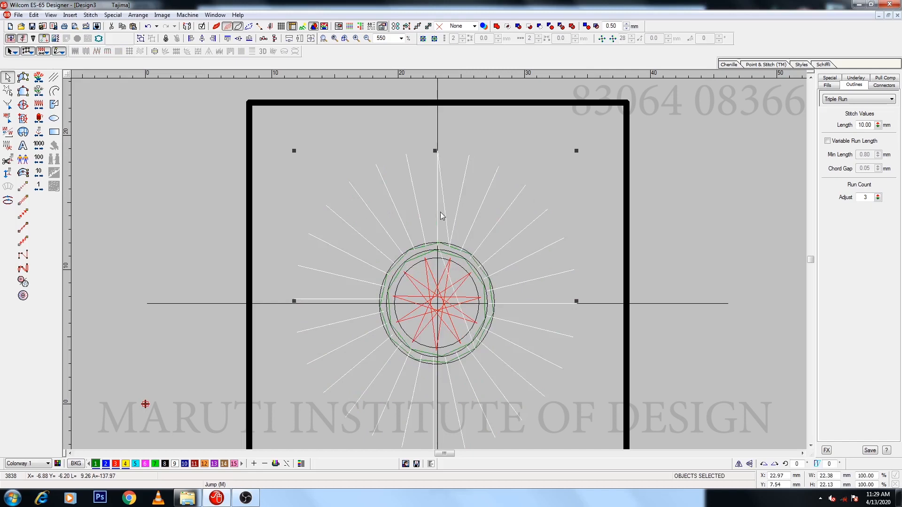
pyautogui.hotkey('ctrl', 'g')
pyautogui.press('t')
pyautogui.press('Escape')
pyautogui.click(458, 208)
pyautogui.click(116, 464)
pyautogui.press('Escape')
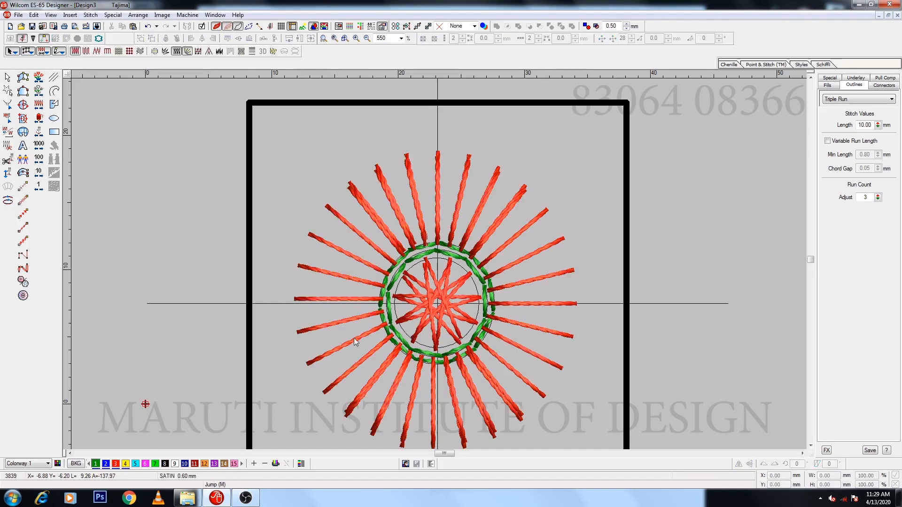
# Draw a vector crescent about 5.5 mm wide from the tips of the two rays beside the vertical guide up to the square's upper edge
pyautogui.scroll(2, 474, 231)
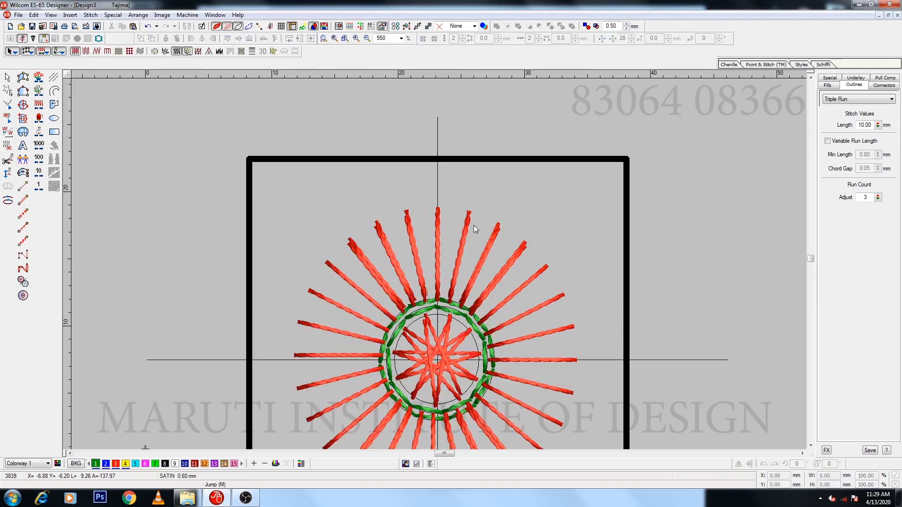
pyautogui.click(54, 90)
pyautogui.press('z')
pyautogui.click(375, 214)
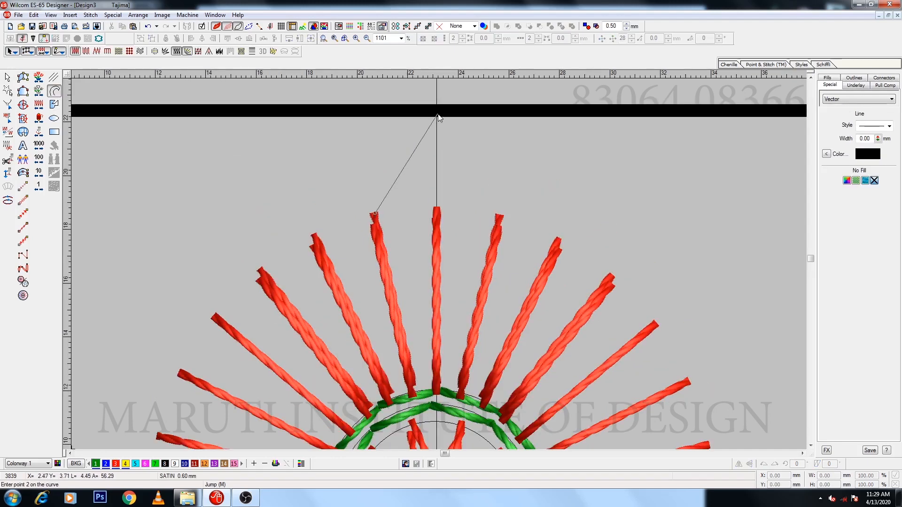
pyautogui.click(501, 221)
pyautogui.click(438, 162)
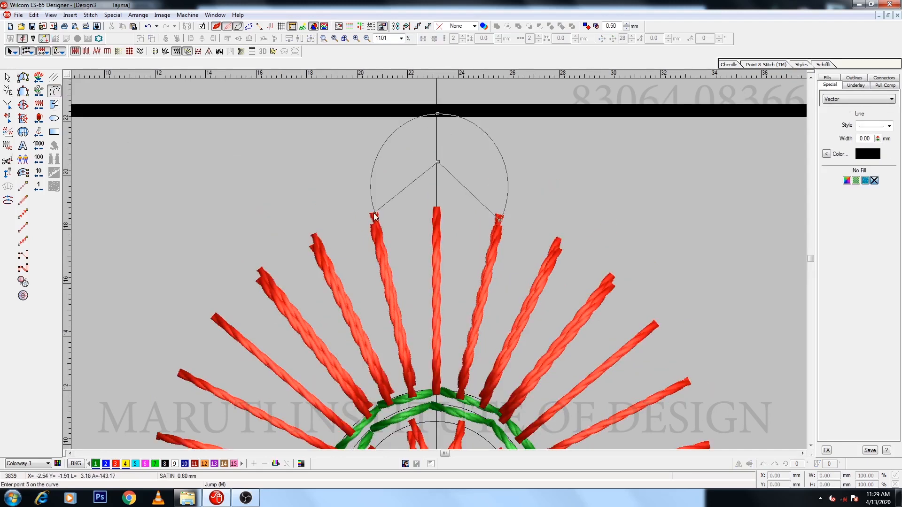
pyautogui.click(376, 215)
pyautogui.press('Return')
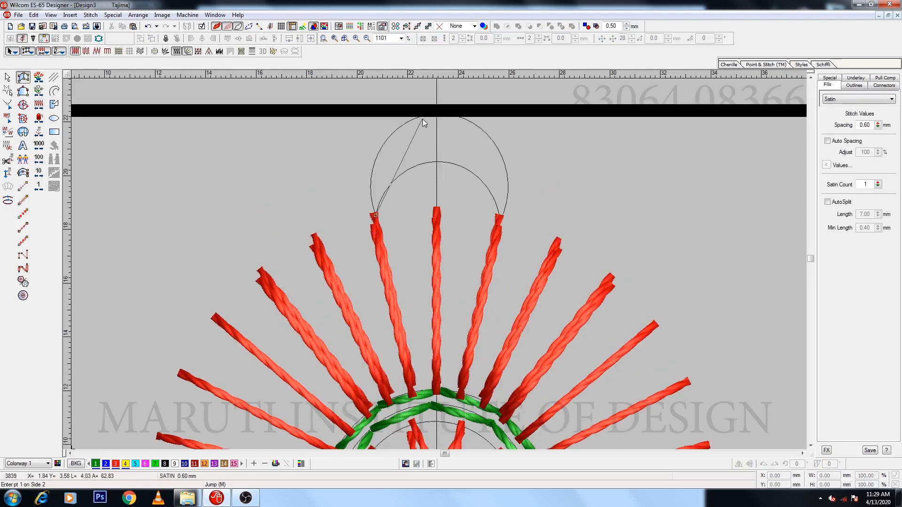
# Digitize the crescent with slanted green satin stitches at 0.60 mm spacing using the Input A tool
pyautogui.click(372, 169)
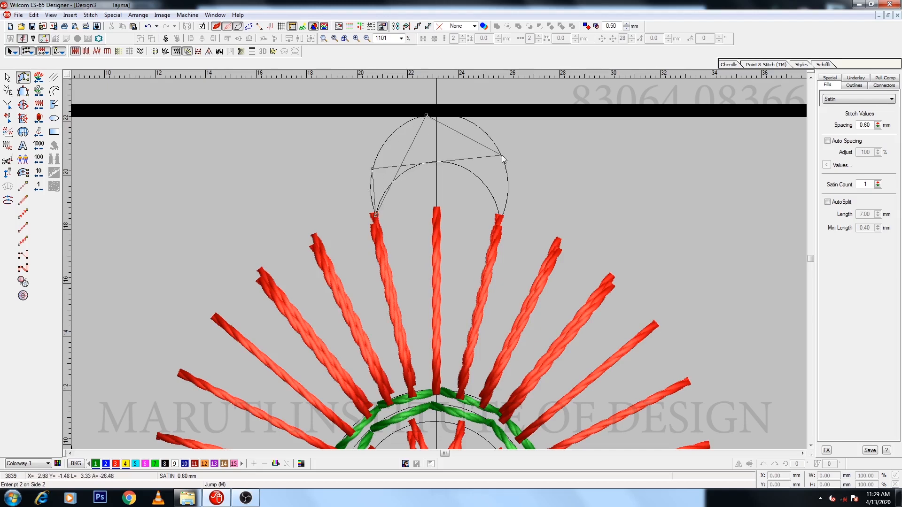
pyautogui.click(426, 116)
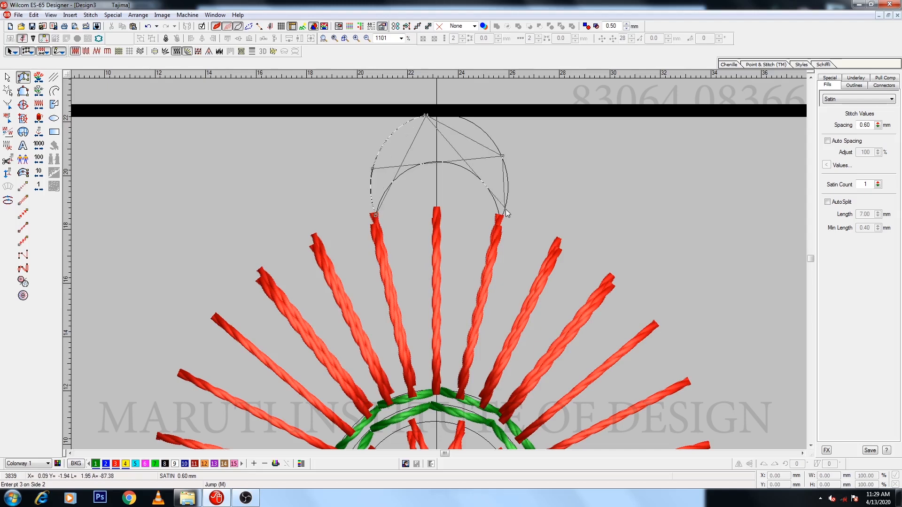
pyautogui.click(504, 208)
pyautogui.press('Return')
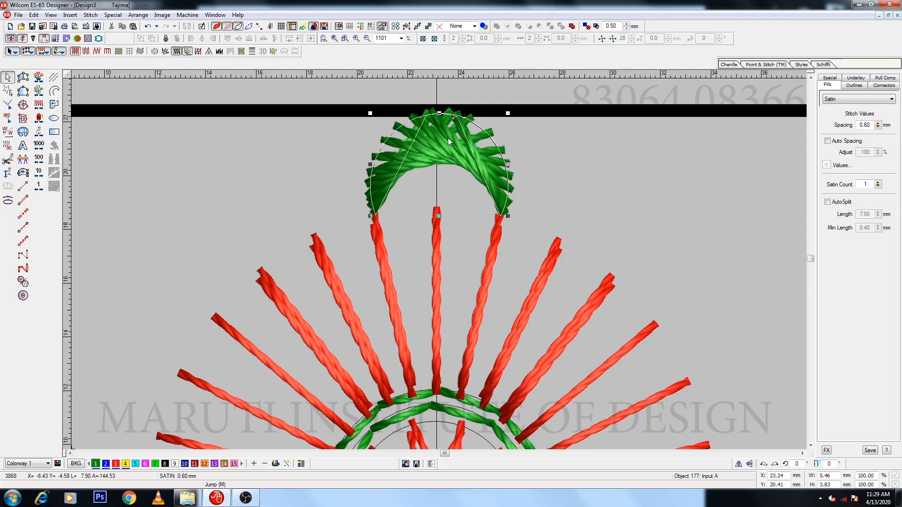
# Make a 14-copy wreath of the satin crescent around the guide crossing to form a scalloped border
pyautogui.hotkey('shift', 'z')
pyautogui.click(603, 39)
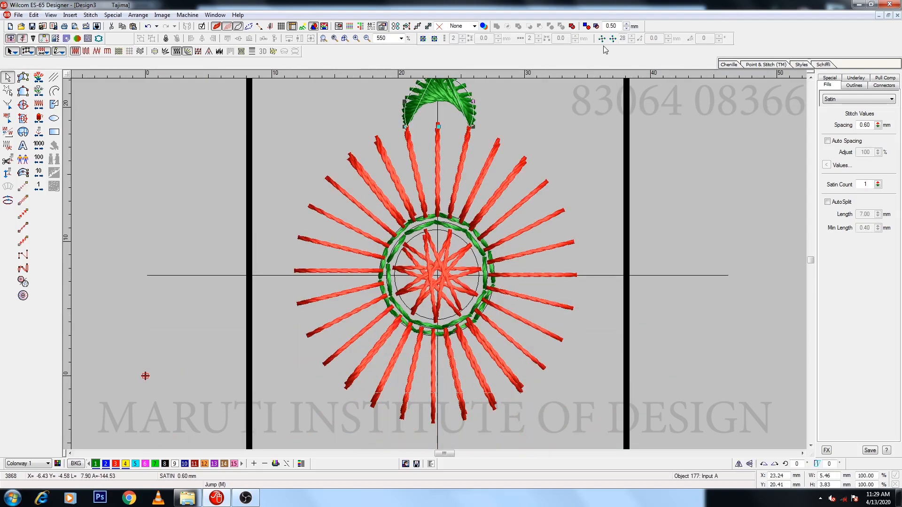
pyautogui.press('Return')
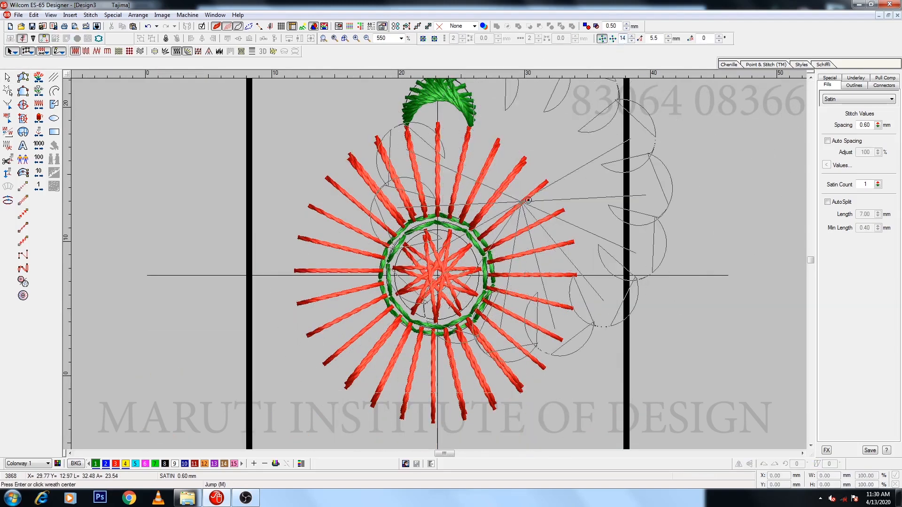
pyautogui.click(511, 268)
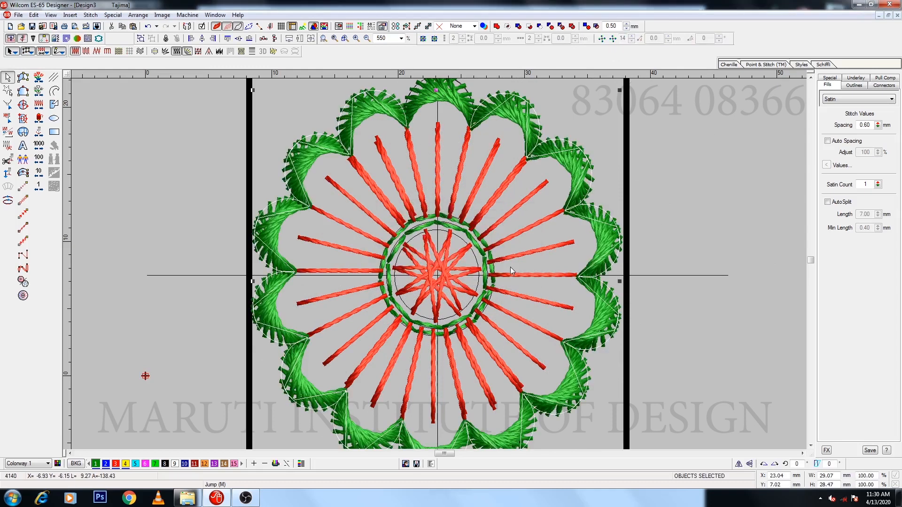
pyautogui.press('Escape')
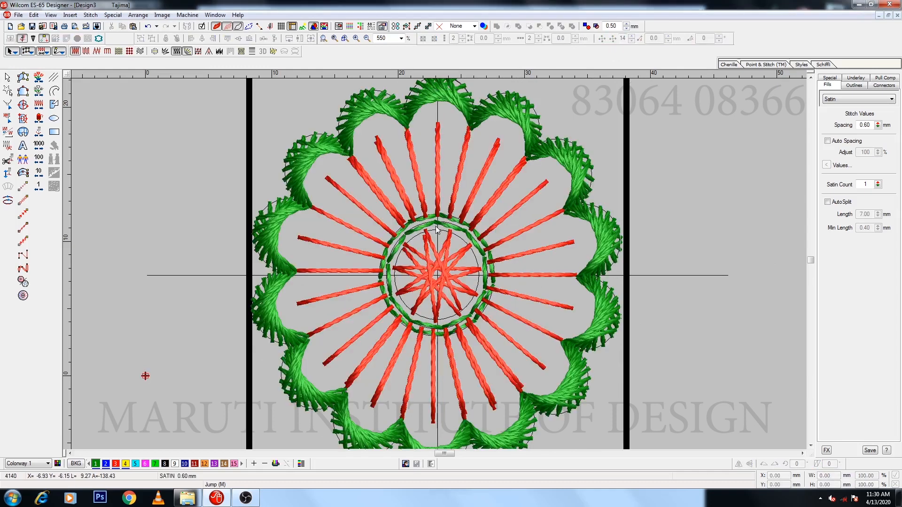
# Delete the leftover object on the green ring around the star
pyautogui.click(435, 225)
pyautogui.press('Delete')
pyautogui.click(433, 215)
pyautogui.press('Escape')
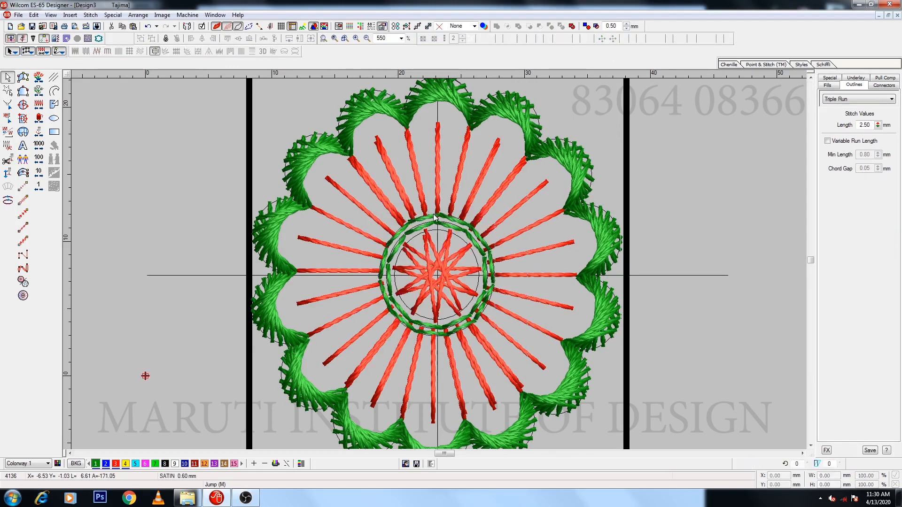
# Hide the vector outlines and group all stitched parts of the scalloped flower motif
pyautogui.hotkey('shift', 'z')
pyautogui.click(314, 26)
pyautogui.moveTo(306, 142); pyautogui.dragTo(574, 399)
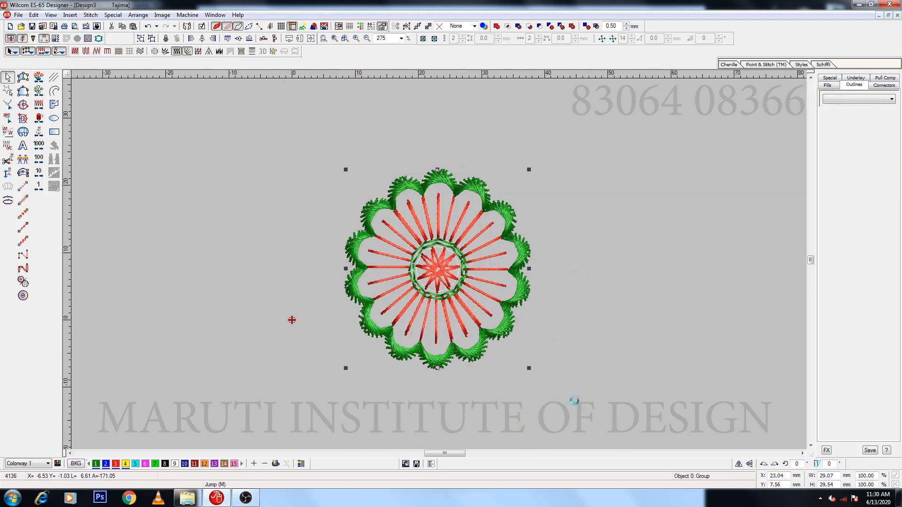
pyautogui.hotkey('ctrl', 'g')
# Move the grouped scalloped motif beside the finished multicoloured crescent wreath
pyautogui.press('0')
pyautogui.moveTo(645, 336); pyautogui.dragTo(444, 184)
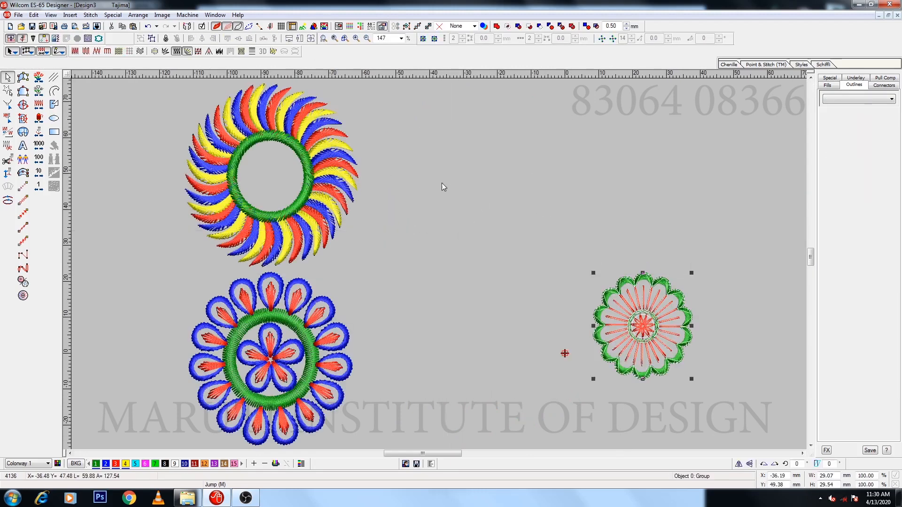
pyautogui.press('Escape')
pyautogui.press('0')
# Show the vector outlines again and delete the leftover crescent, square and guide lines
pyautogui.click(324, 27)
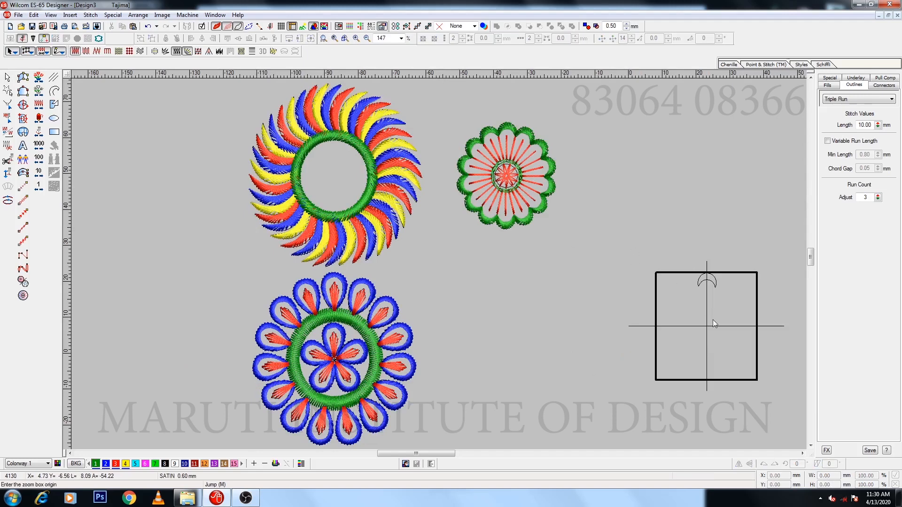
pyautogui.click(712, 319)
pyautogui.click(455, 143)
pyautogui.press('Delete')
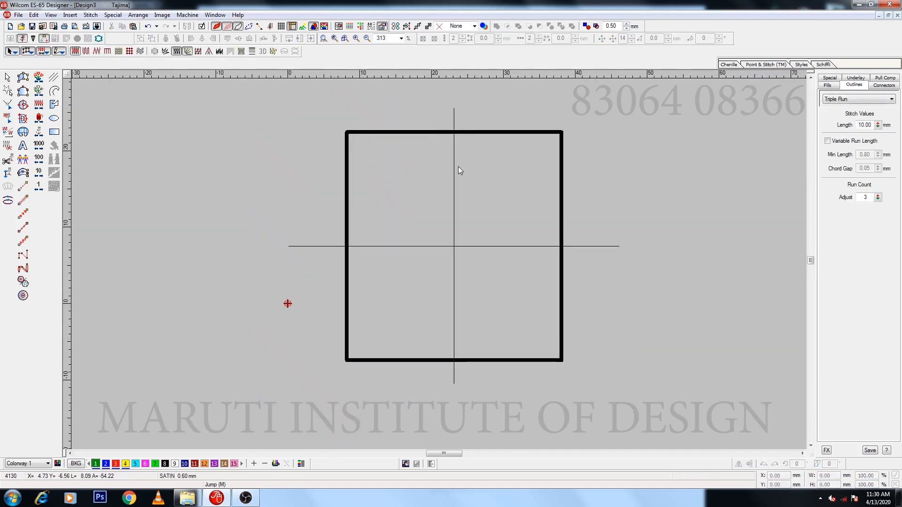
pyautogui.click(364, 133)
pyautogui.moveTo(565, 131); pyautogui.dragTo(543, 165)
pyautogui.hotkey('shift', 'z')
pyautogui.press('Delete')
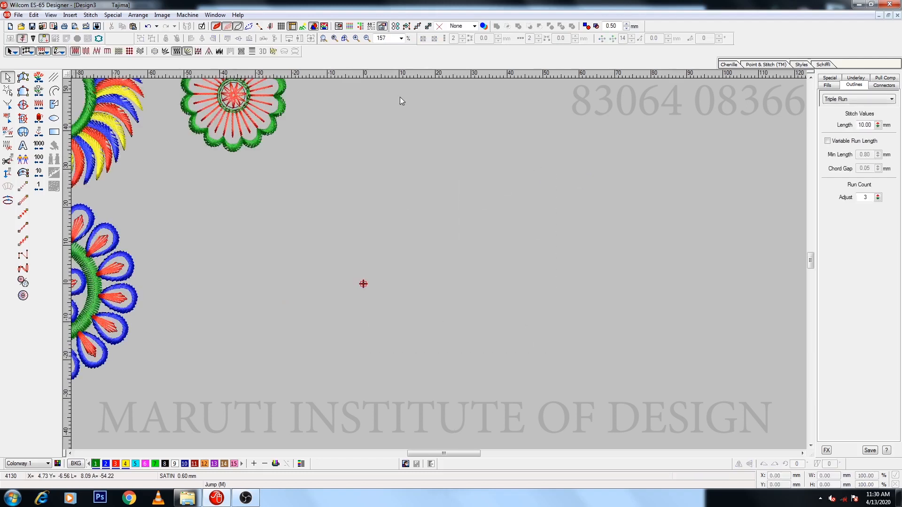
# Draw a vector circle in the empty area beside the design origin and set its diameter to 10 mm
pyautogui.click(55, 118)
pyautogui.click(493, 290)
pyautogui.press('Escape')
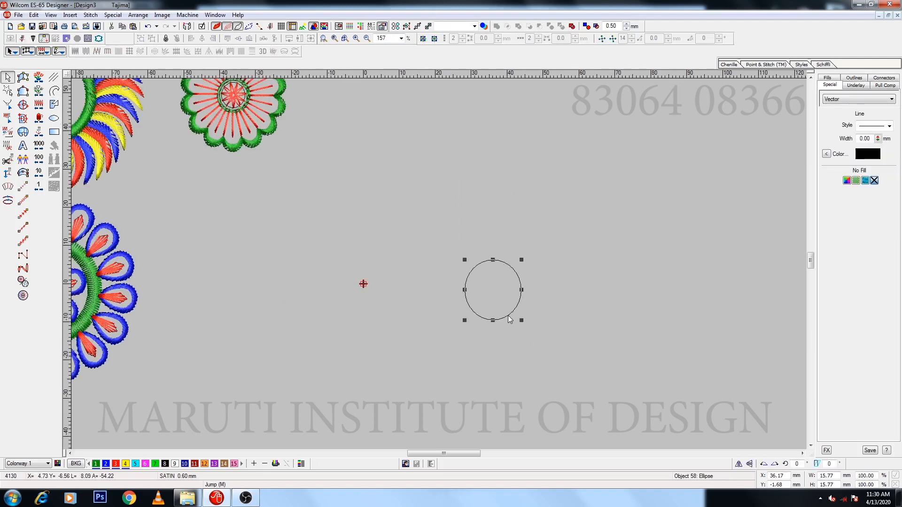
pyautogui.press('z')
pyautogui.moveTo(589, 277); pyautogui.dragTo(562, 241)
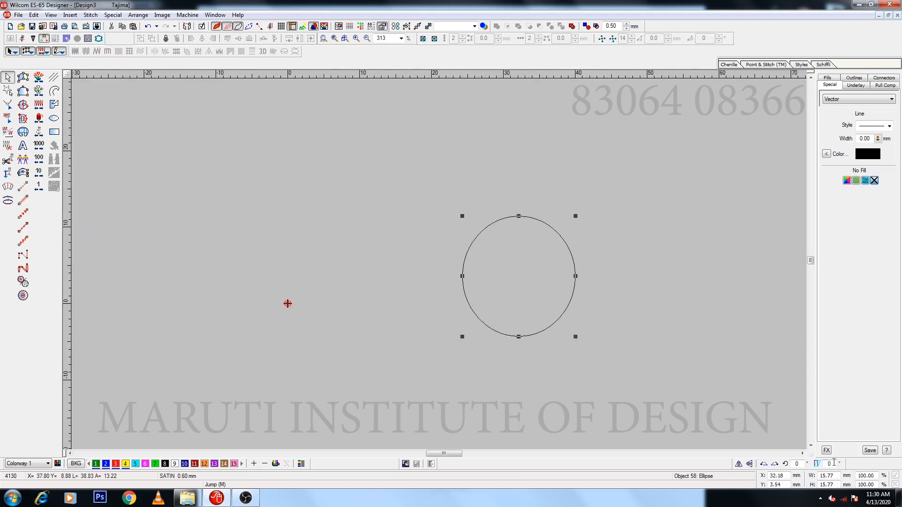
pyautogui.write('10')
pyautogui.press('Return')
# Create a concentric copy of the 10 mm circle and shrink it to about 7 mm across
pyautogui.press('z')
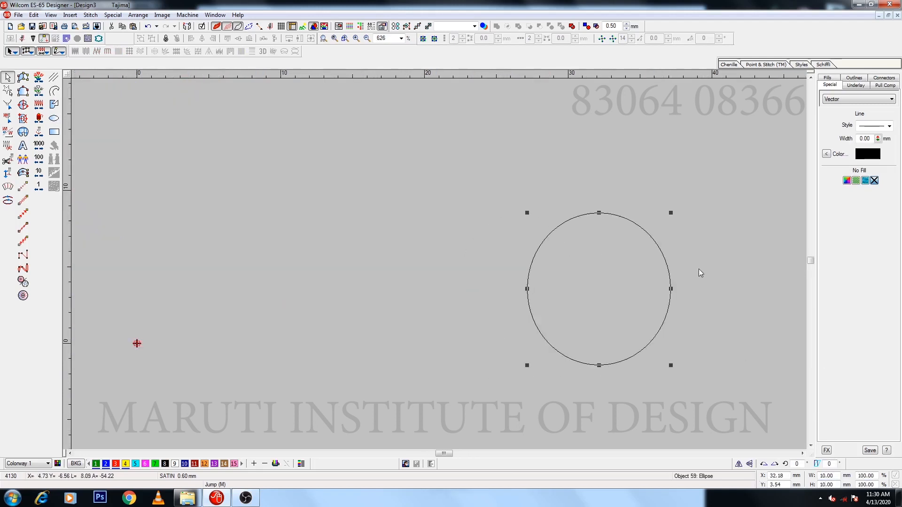
pyautogui.moveTo(672, 214); pyautogui.dragTo(656, 229)
pyautogui.press('0')
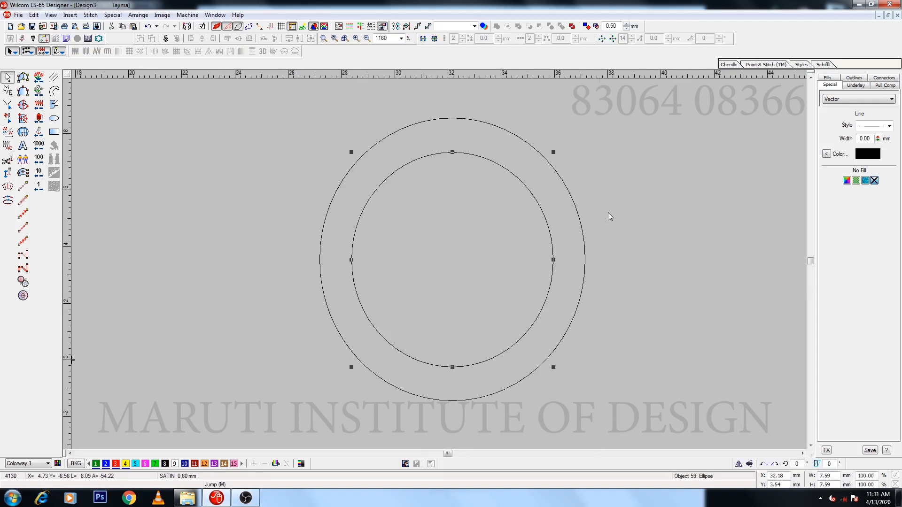
pyautogui.moveTo(288, 119); pyautogui.dragTo(633, 425)
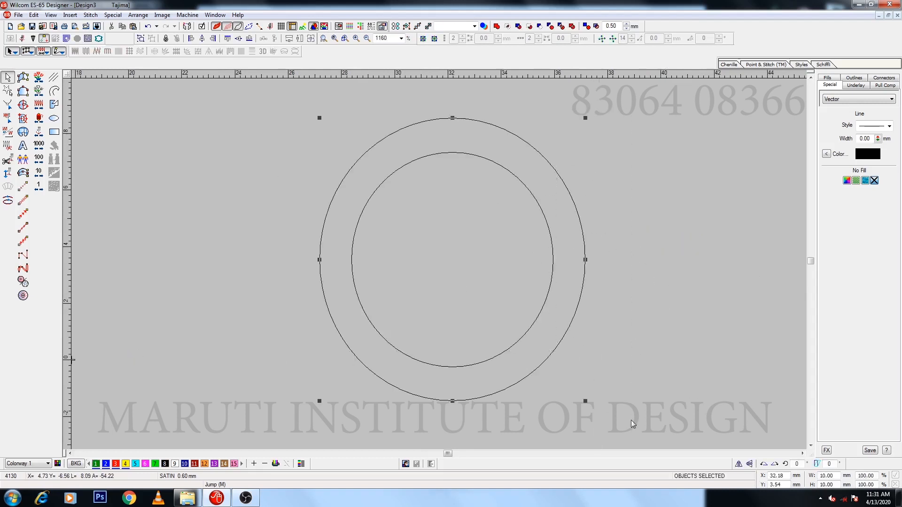
pyautogui.click(510, 175)
pyautogui.moveTo(549, 151); pyautogui.dragTo(546, 157)
pyautogui.press('Escape')
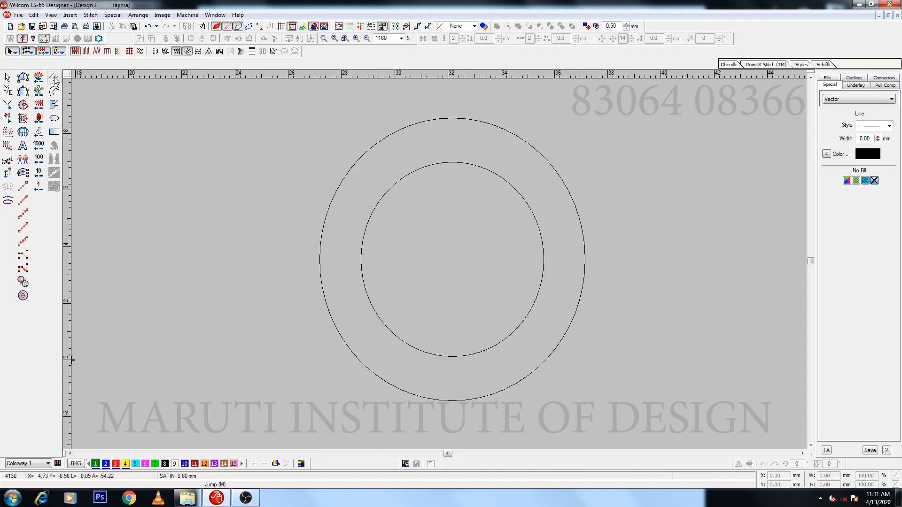
# Digitize a satin column with slanted, overlapping stitches all the way around the ring between the two concentric circles
pyautogui.click(24, 77)
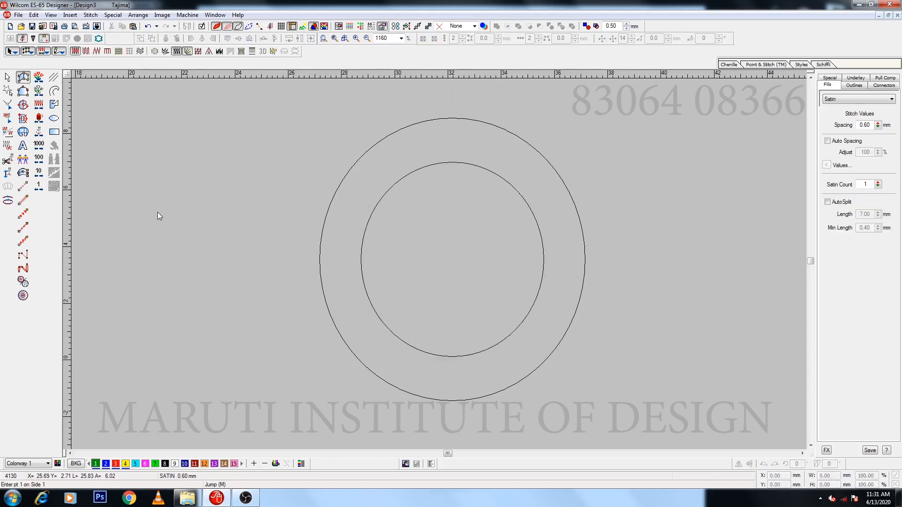
pyautogui.click(407, 126)
pyautogui.click(329, 207)
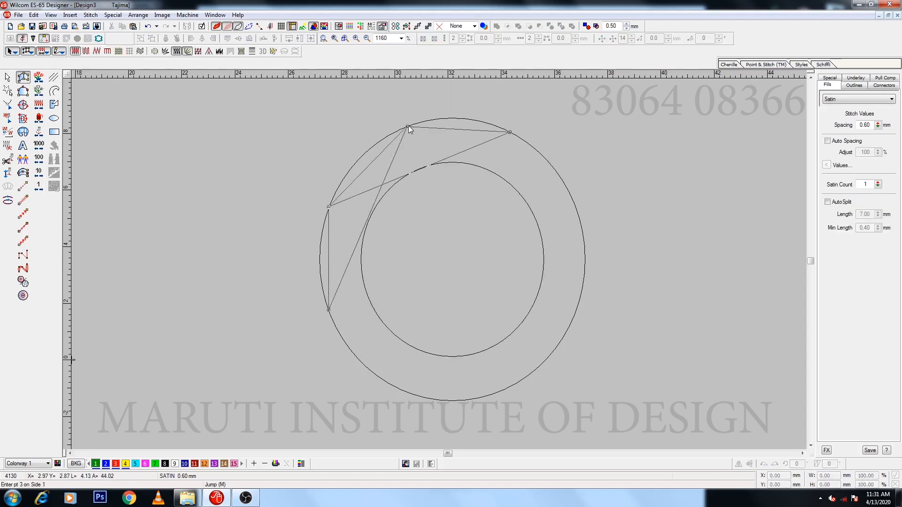
pyautogui.click(582, 222)
pyautogui.click(509, 133)
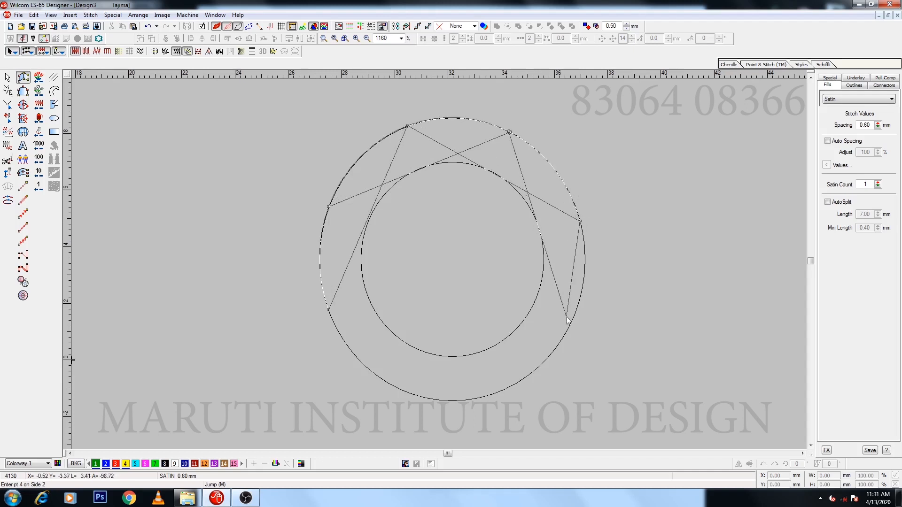
pyautogui.click(568, 326)
pyautogui.click(484, 398)
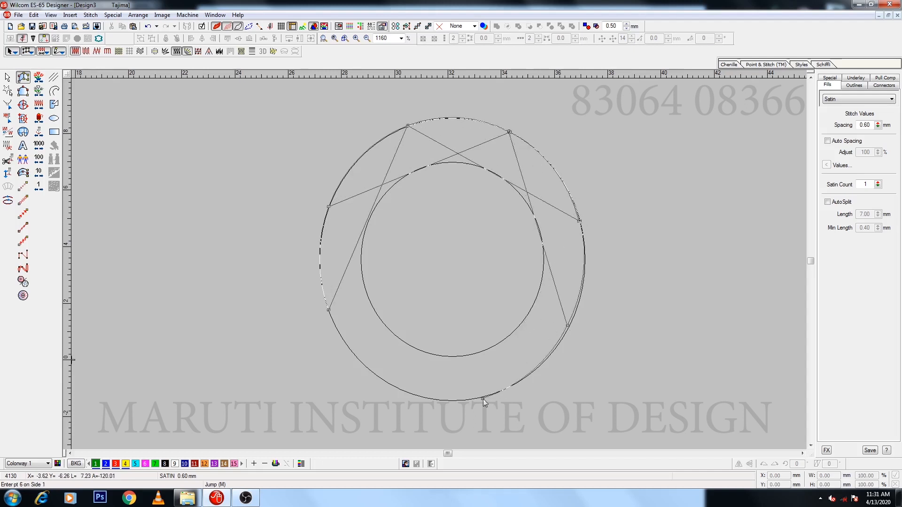
pyautogui.click(382, 381)
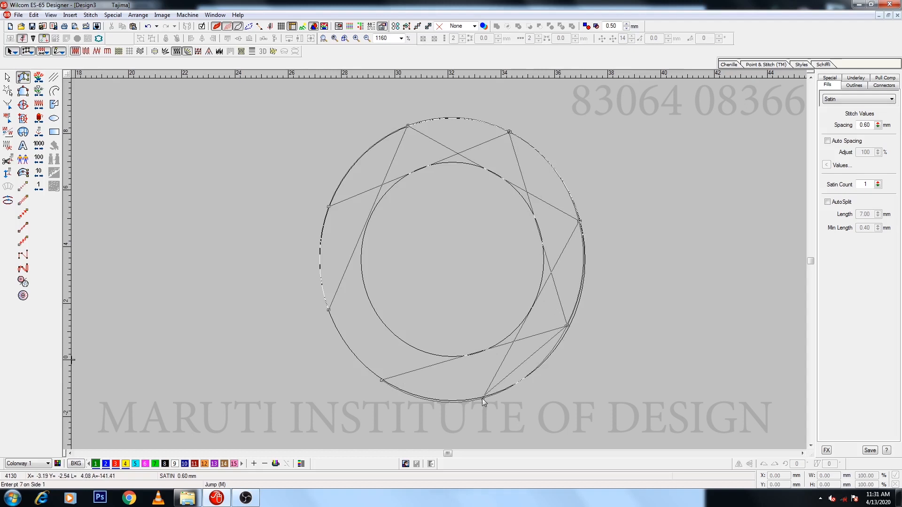
pyautogui.click(321, 280)
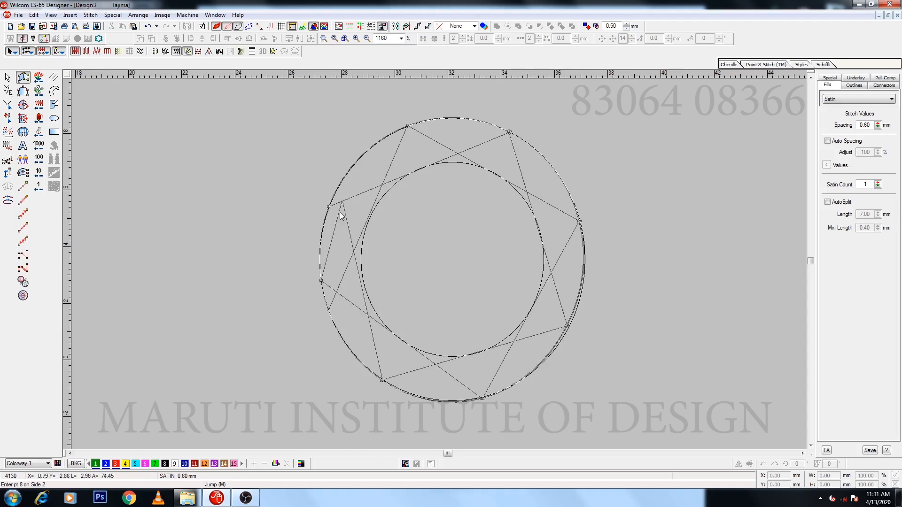
pyautogui.click(345, 174)
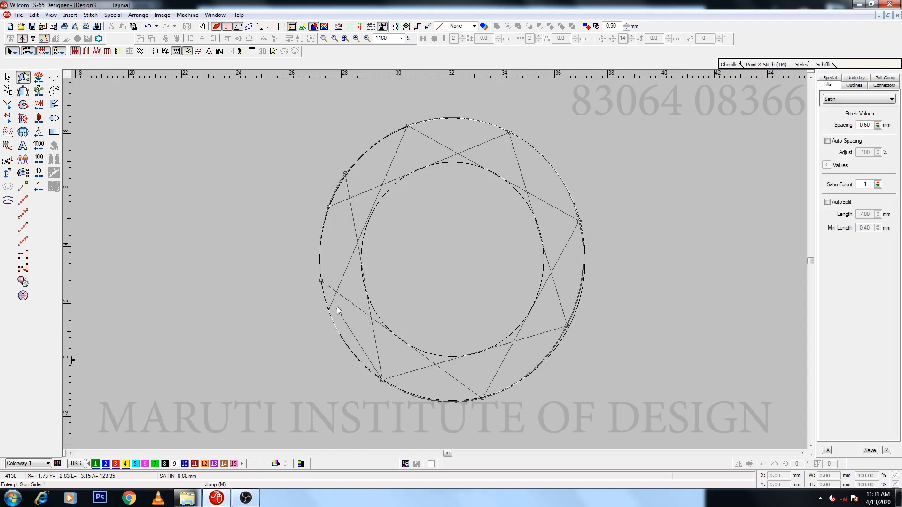
pyautogui.rightClick(408, 126)
pyautogui.press('Return')
# Draw a vertical vector line upward from the ring's top and bend it leftward to outline a crescent with two arcs
pyautogui.hotkey('shift', 'z')
pyautogui.scroll(1, 533, 225)
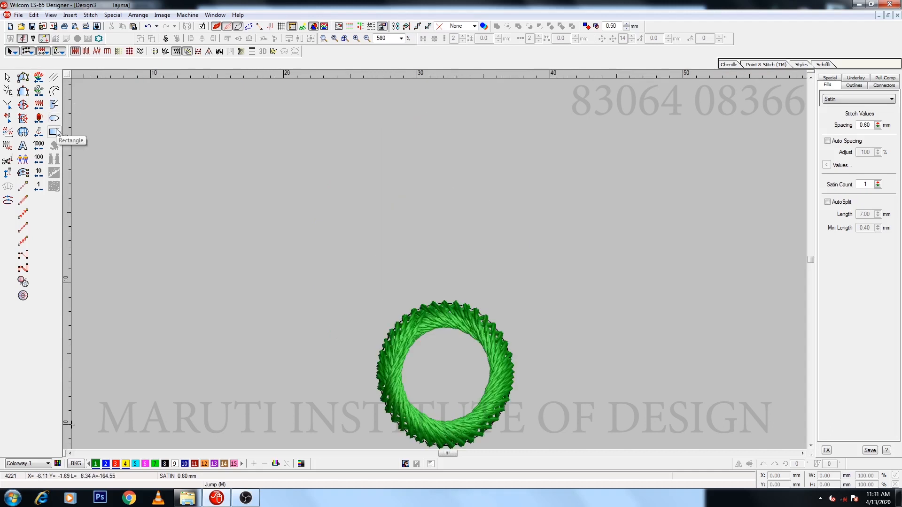
pyautogui.click(54, 90)
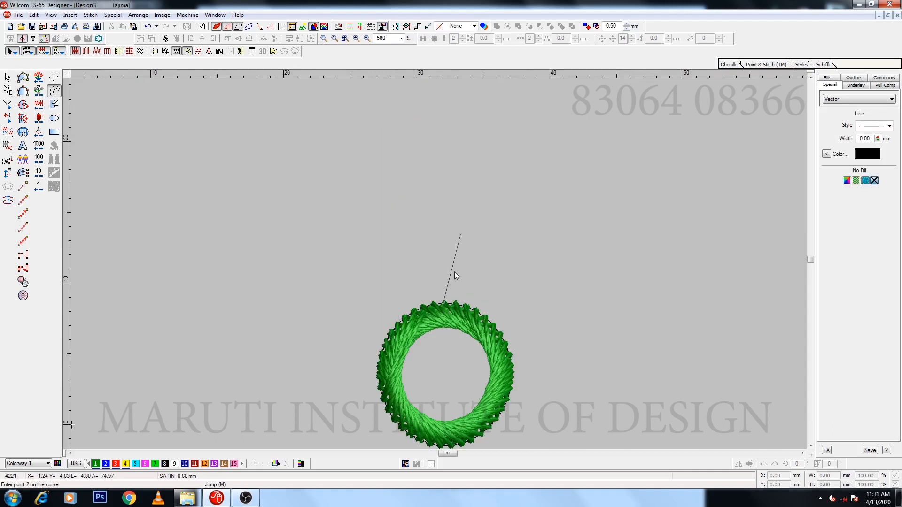
pyautogui.press('Return')
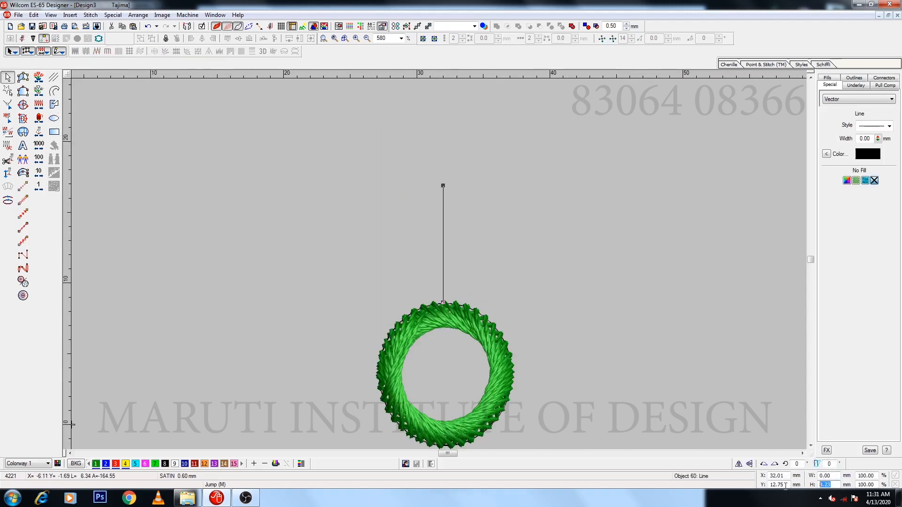
pyautogui.press('h')
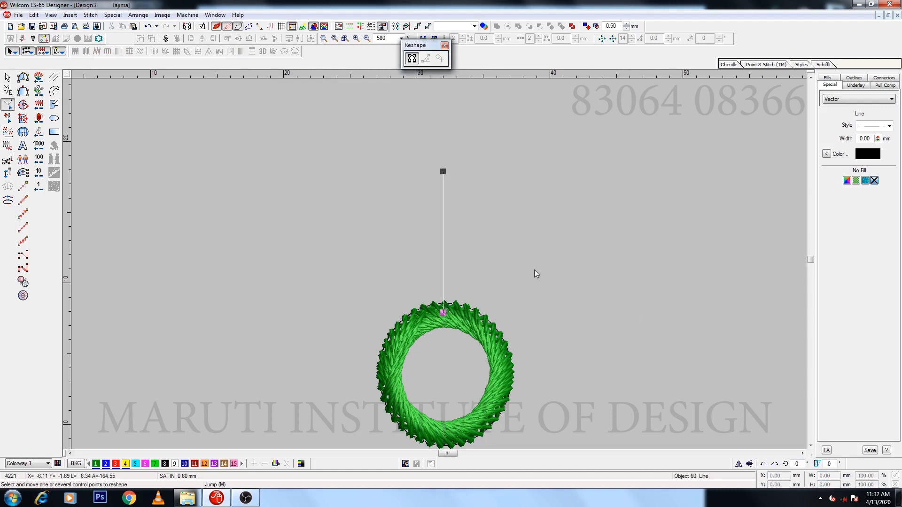
pyautogui.moveTo(411, 239); pyautogui.dragTo(404, 239)
# Reshape the crescent's inner arc so that its upper end meets the tip of the outer arc
pyautogui.click(54, 91)
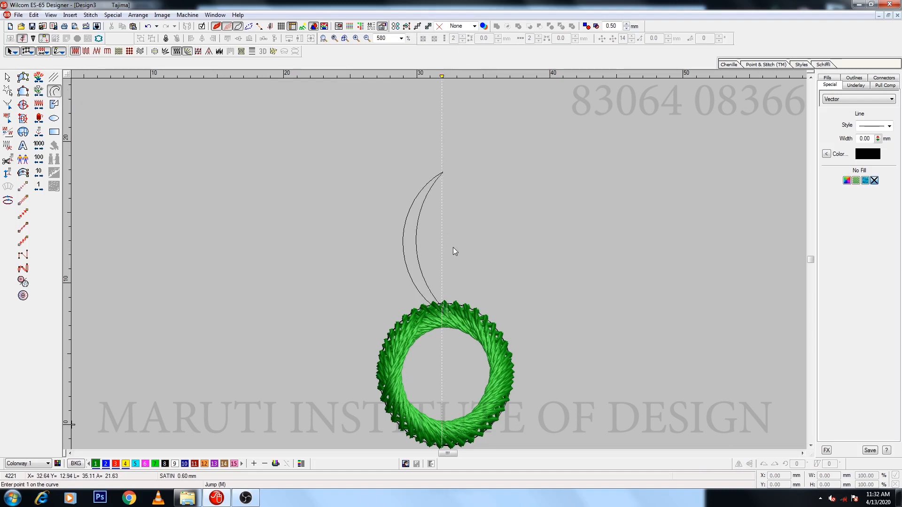
pyautogui.press('z')
pyautogui.press('Escape')
pyautogui.press('h')
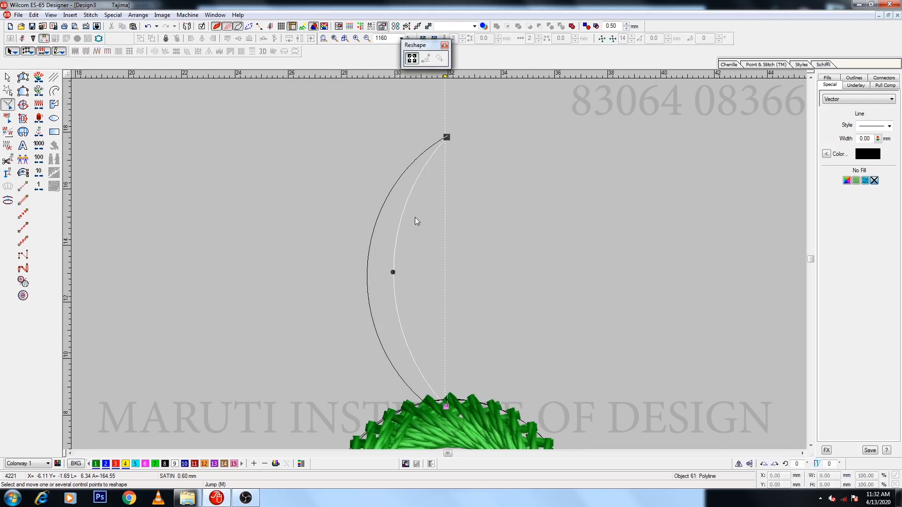
pyautogui.moveTo(449, 138); pyautogui.dragTo(447, 138)
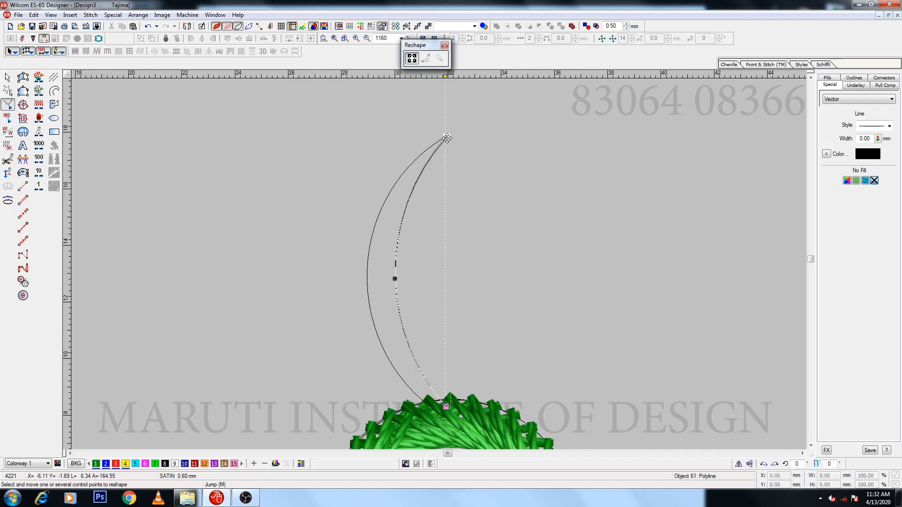
# Digitize a slanted satin column along the crescent outline from the ring up to its pointed tip
pyautogui.click(20, 77)
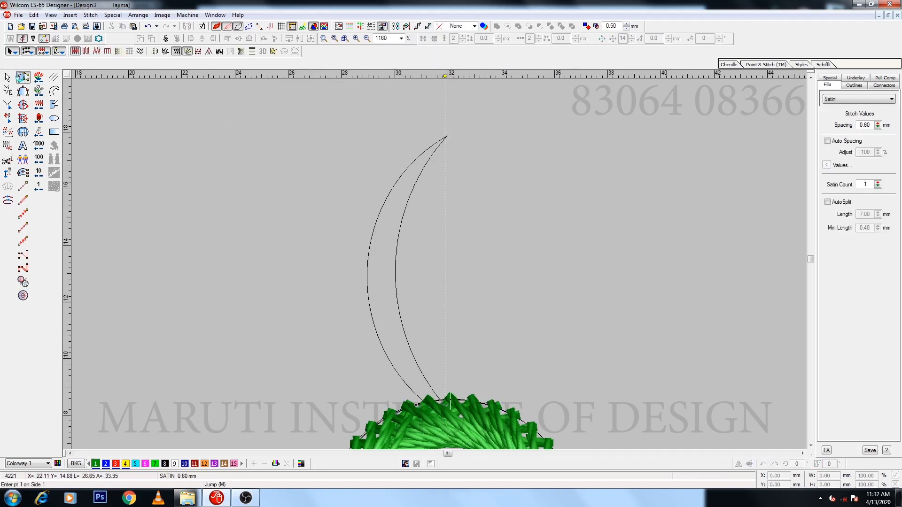
pyautogui.click(370, 311)
pyautogui.click(406, 383)
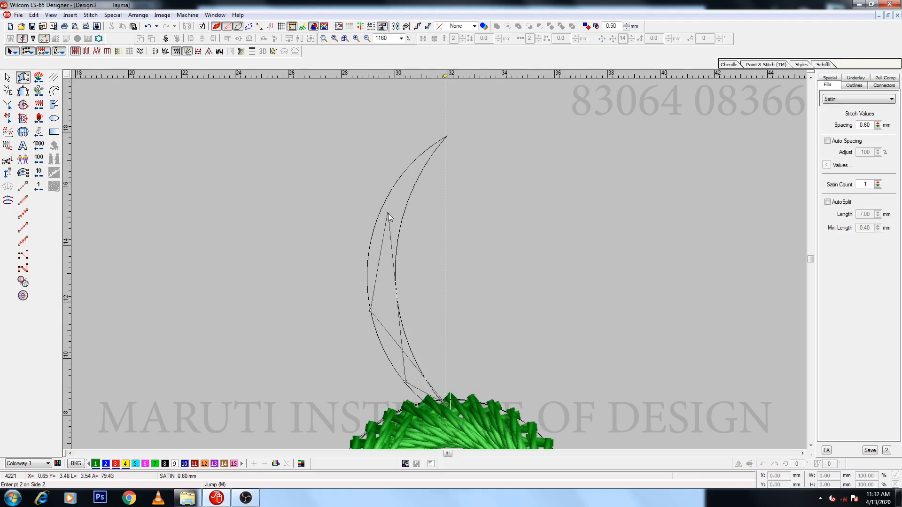
pyautogui.click(371, 312)
pyautogui.click(424, 152)
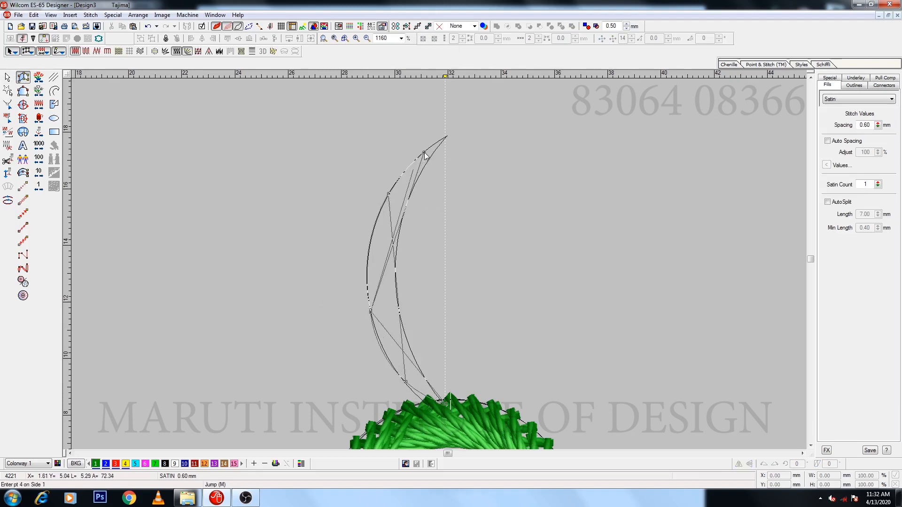
pyautogui.click(389, 194)
pyautogui.click(449, 137)
pyautogui.press('Return')
pyautogui.press('Escape')
# Mirror a copy of the satin crescent across a vertical axis through its tip to form a closed petal
pyautogui.hotkey('shift', 'z')
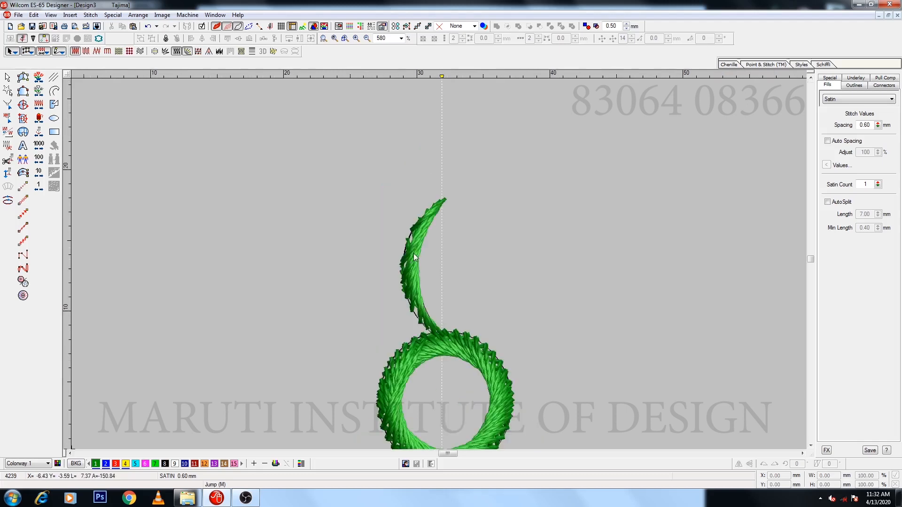
pyautogui.click(415, 260)
pyautogui.press('9')
pyautogui.click(398, 267)
pyautogui.press('Return')
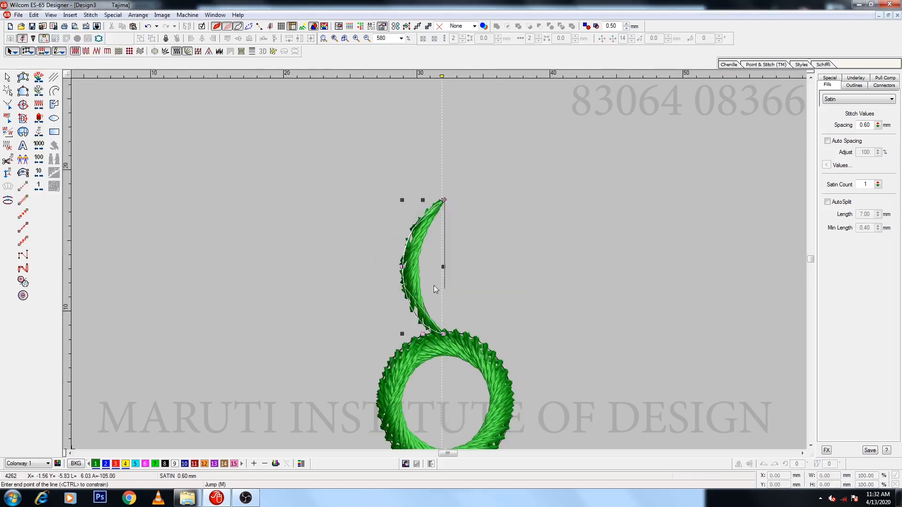
pyautogui.press('Escape')
# Stitch a vertical manual stem from the middle of the petal down to its base
pyautogui.hotkey('shift', 'z')
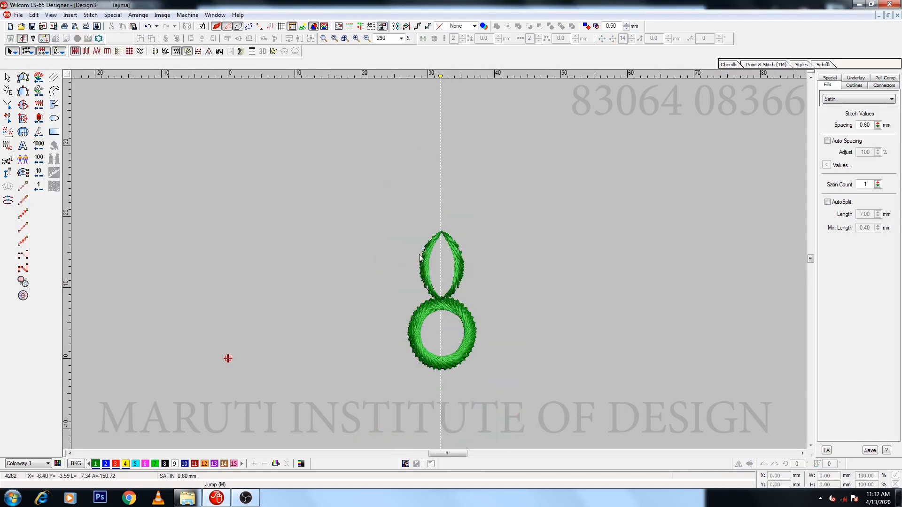
pyautogui.click(23, 255)
pyautogui.press('z')
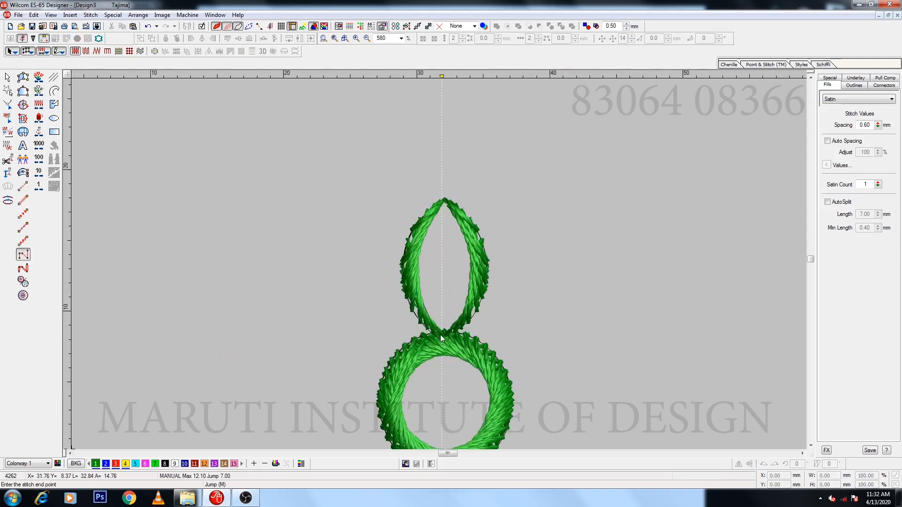
pyautogui.click(440, 257)
pyautogui.click(442, 331)
pyautogui.press('Return')
pyautogui.press('Escape')
# Place a circular zigzag star object at the top of the stem and set its size to 3.50 mm
pyautogui.click(469, 251)
pyautogui.keyDown('ctrl'); pyautogui.click(415, 238); pyautogui.keyUp('ctrl')
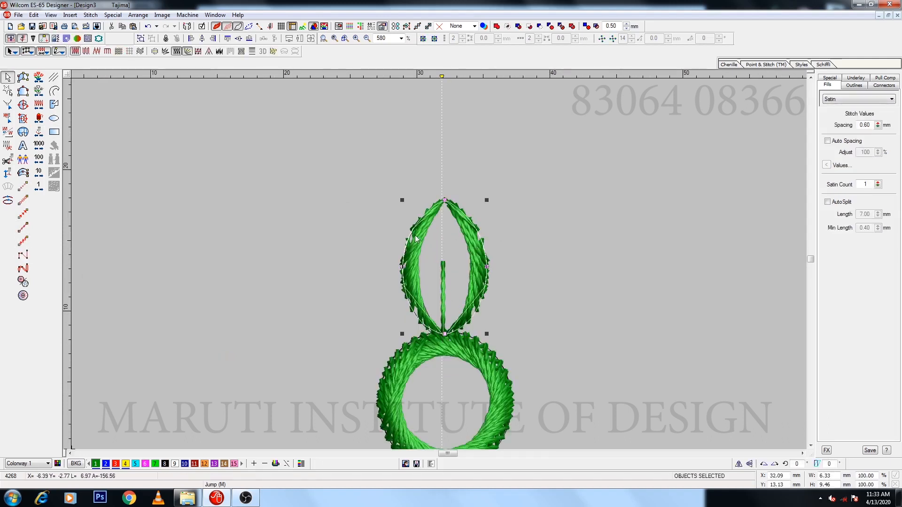
pyautogui.press('z')
pyautogui.click(23, 282)
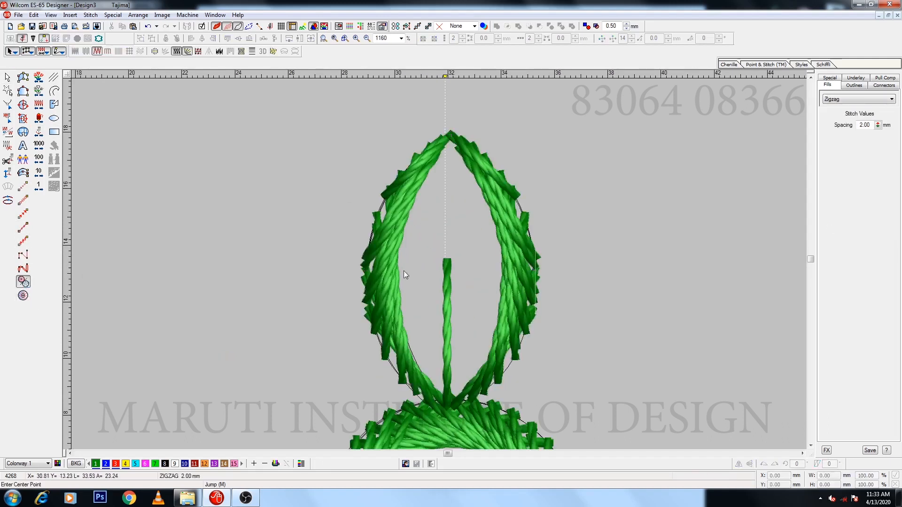
pyautogui.click(447, 233)
pyautogui.click(459, 276)
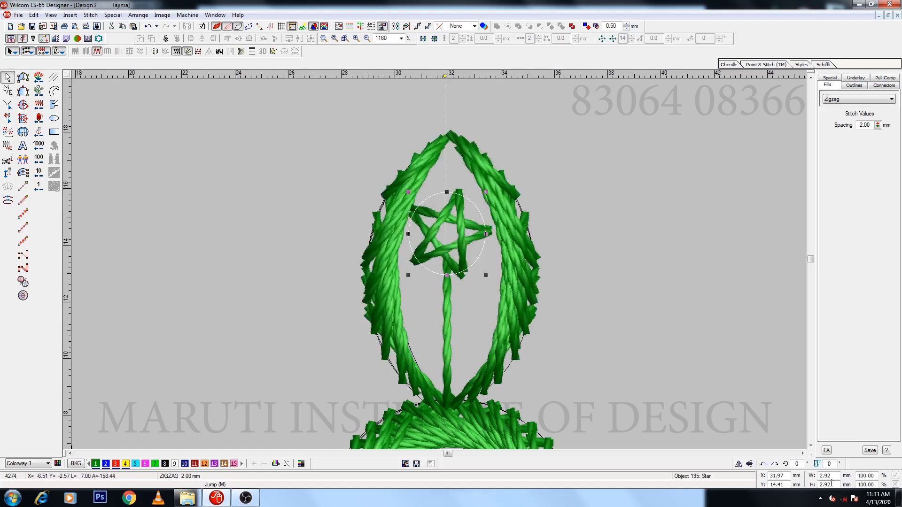
pyautogui.write('3.50')
pyautogui.press('Return')
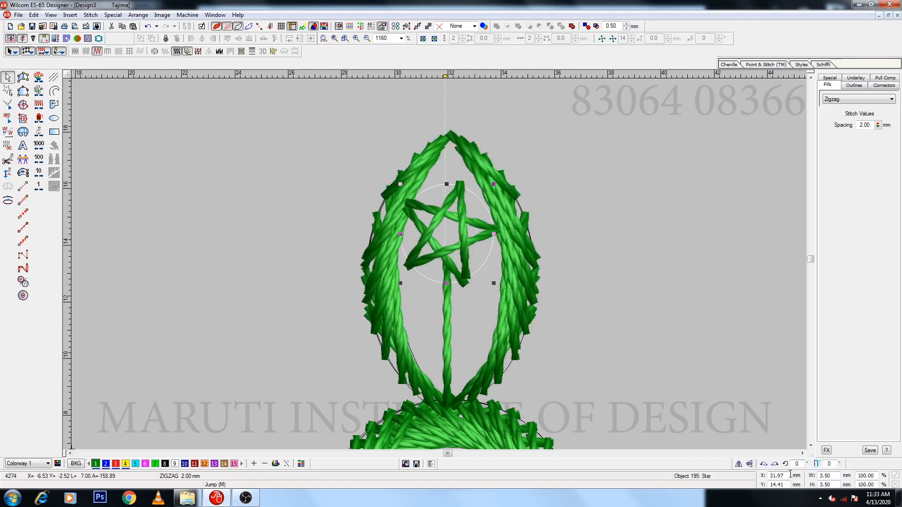
# Centre the star object between the petal halves and set its zigzag spacing to 0.50 mm
pyautogui.moveTo(452, 216); pyautogui.dragTo(456, 217)
pyautogui.write('.5')
pyautogui.press('Return')
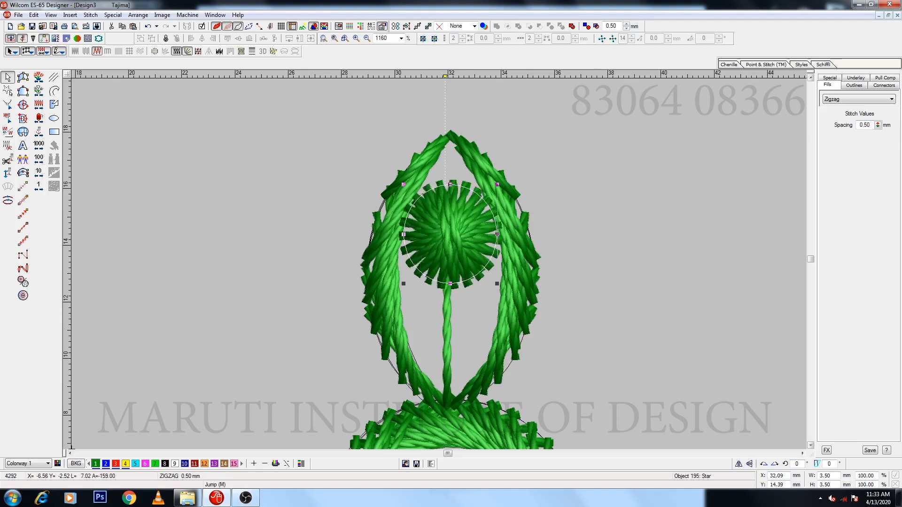
# Enlarge the two petal halves together to about 7.4 mm wide and 11 mm high around the stem and ball
pyautogui.hotkey('shift', 'z')
pyautogui.press('b')
pyautogui.moveTo(390, 186); pyautogui.dragTo(500, 401)
pyautogui.click(470, 194)
pyautogui.keyDown('ctrl'); pyautogui.click(381, 192); pyautogui.keyUp('ctrl')
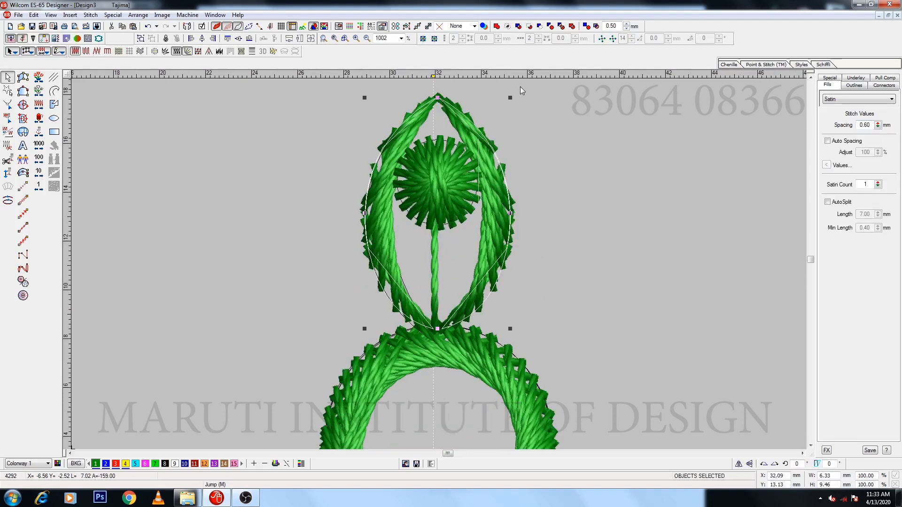
pyautogui.moveTo(511, 97); pyautogui.dragTo(486, 164)
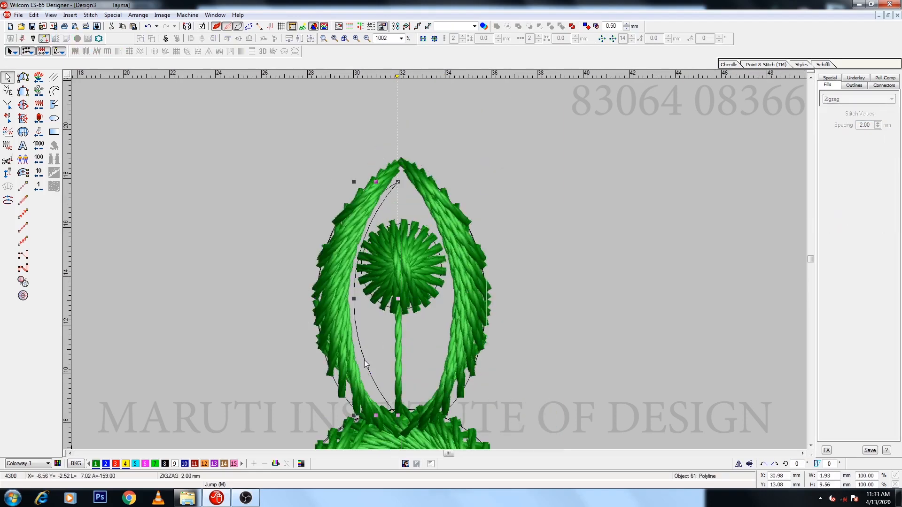
# Set the zigzag spacing of the ball inside the petal to 0.65 mm
pyautogui.click(423, 292)
pyautogui.write('2')
pyautogui.press('Return')
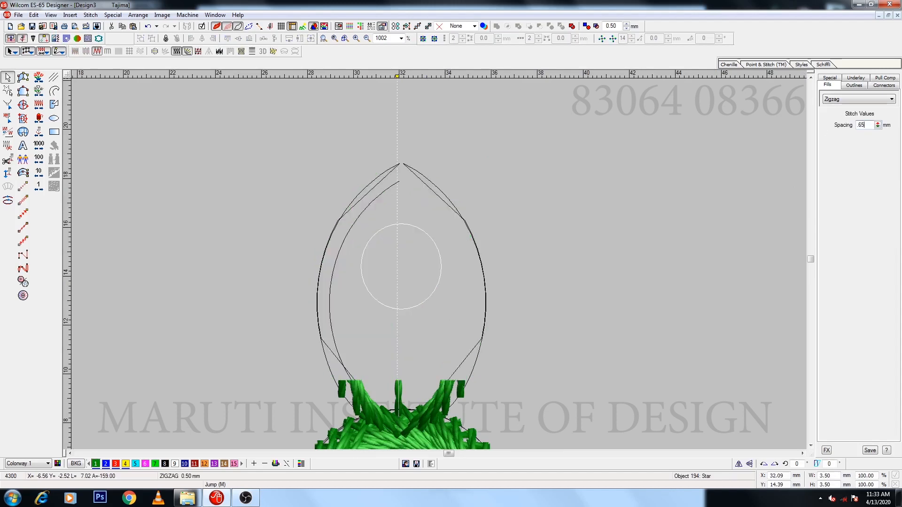
# Group the stem with the ball and recolour them red with colour 3
pyautogui.click(400, 367)
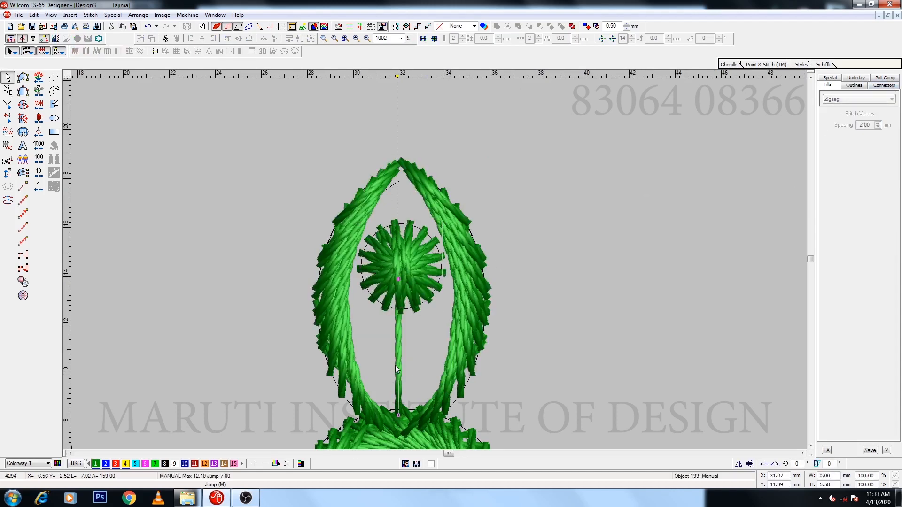
pyautogui.keyDown('ctrl'); pyautogui.click(413, 268); pyautogui.keyUp('ctrl')
pyautogui.click(115, 464)
# Make an eight-copy wreath of the green petal halves with their red stem and ball around the satin ring's centre
pyautogui.hotkey('shift', 'z')
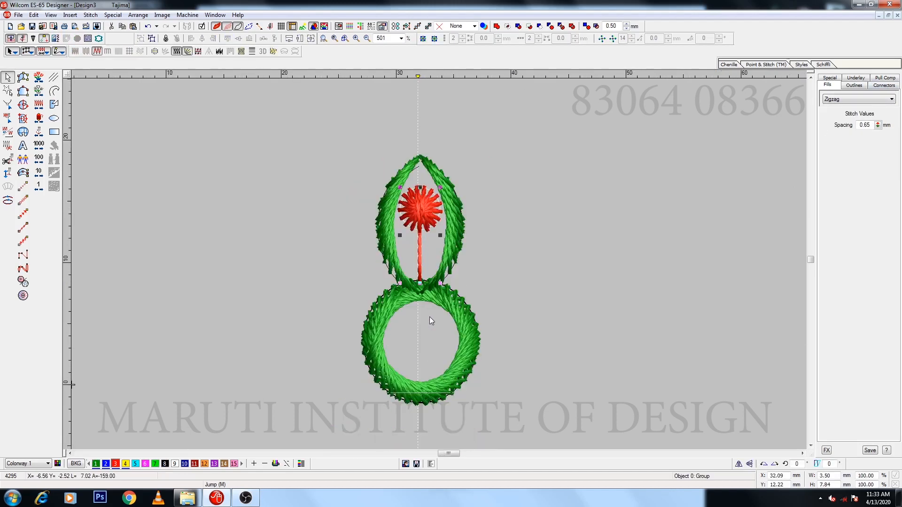
pyautogui.moveTo(363, 143); pyautogui.dragTo(487, 298)
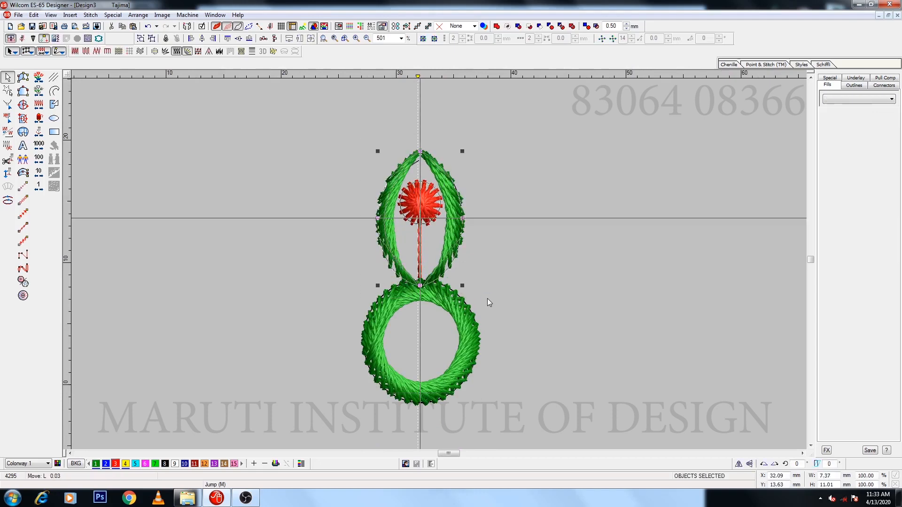
pyautogui.hotkey('shift', 'z')
pyautogui.click(602, 38)
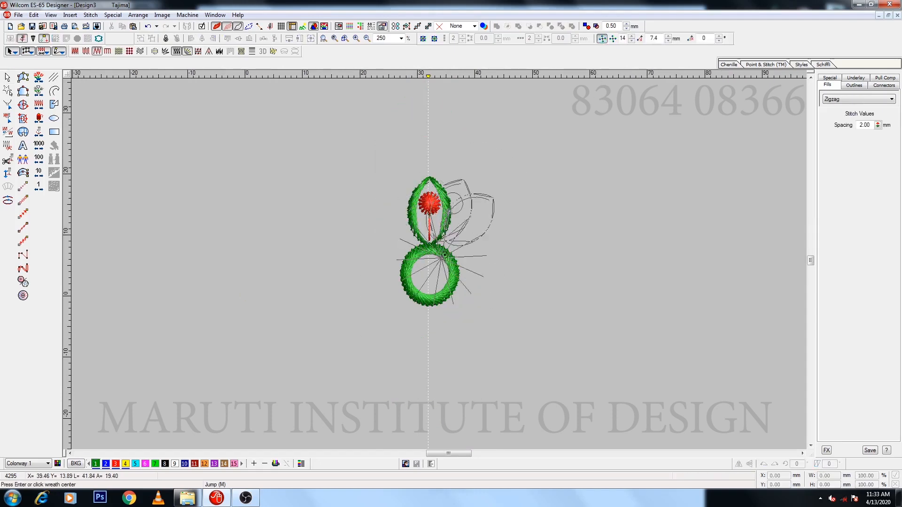
pyautogui.click(632, 41)
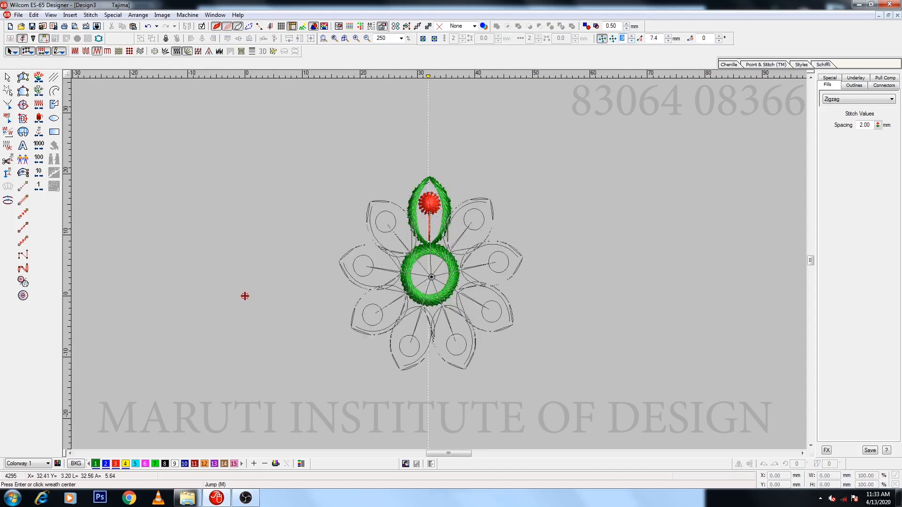
pyautogui.click(431, 277)
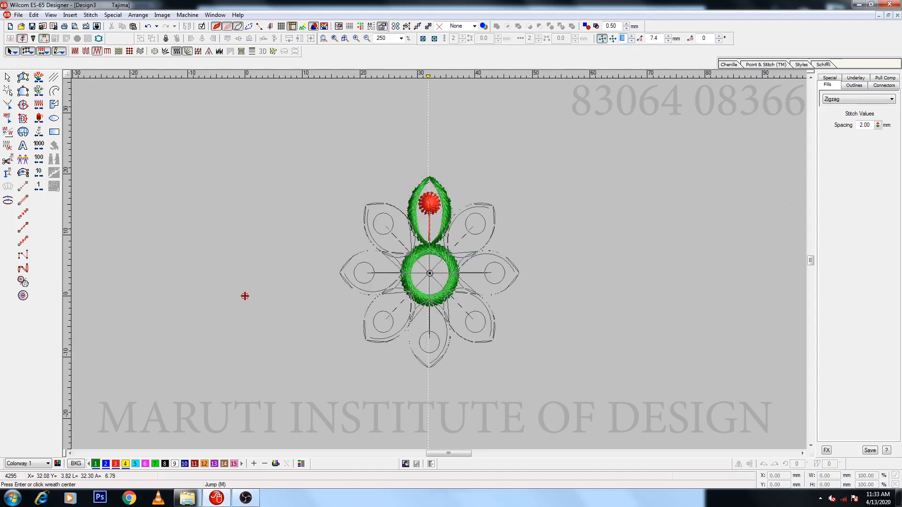
# Group the whole eight-petal flower and move it below the scalloped flower
pyautogui.moveTo(324, 160); pyautogui.dragTo(561, 411)
pyautogui.hotkey('ctrl', 'g')
pyautogui.hotkey('shift', 'z')
pyautogui.moveTo(470, 278); pyautogui.dragTo(288, 247)
pyautogui.press('0')
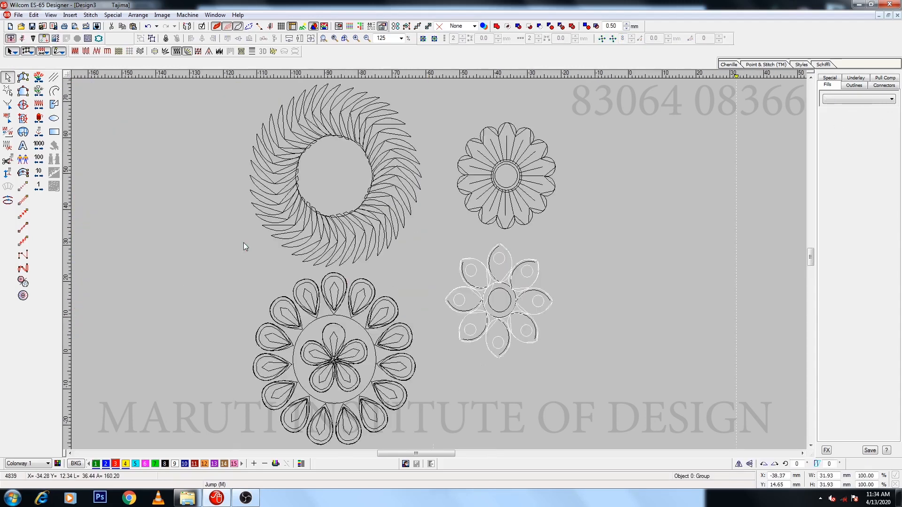
pyautogui.click(557, 288)
pyautogui.hotkey('shift', 'z')
pyautogui.press('b')
pyautogui.moveTo(548, 230); pyautogui.dragTo(603, 325)
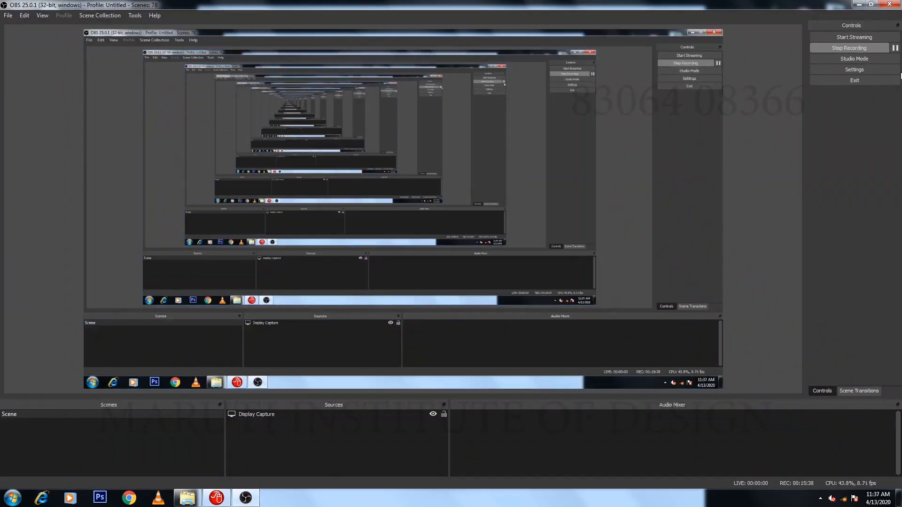
pyautogui.click(895, 48)
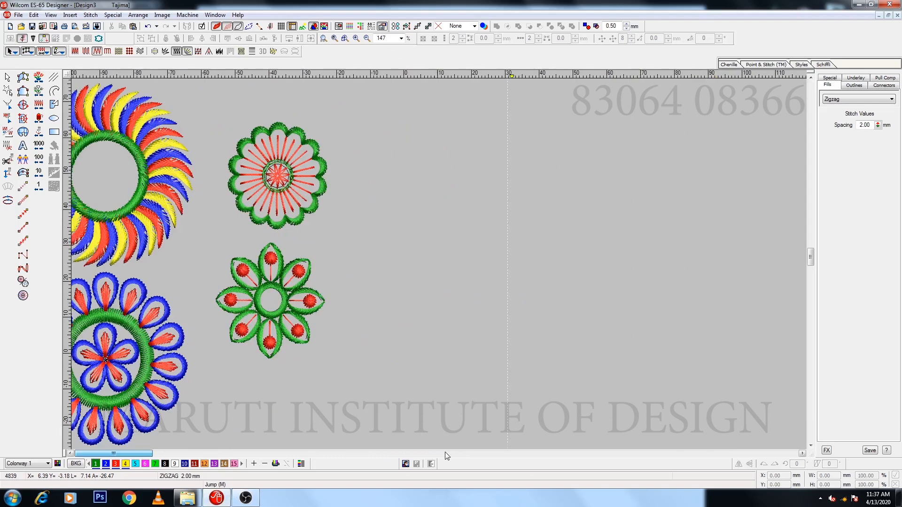
# Draw a closed pointed leaf outline about 3 mm wide and 7 mm high, centred on the vertical guide in the empty area
pyautogui.moveTo(445, 453); pyautogui.dragTo(450, 453)
pyautogui.press('z')
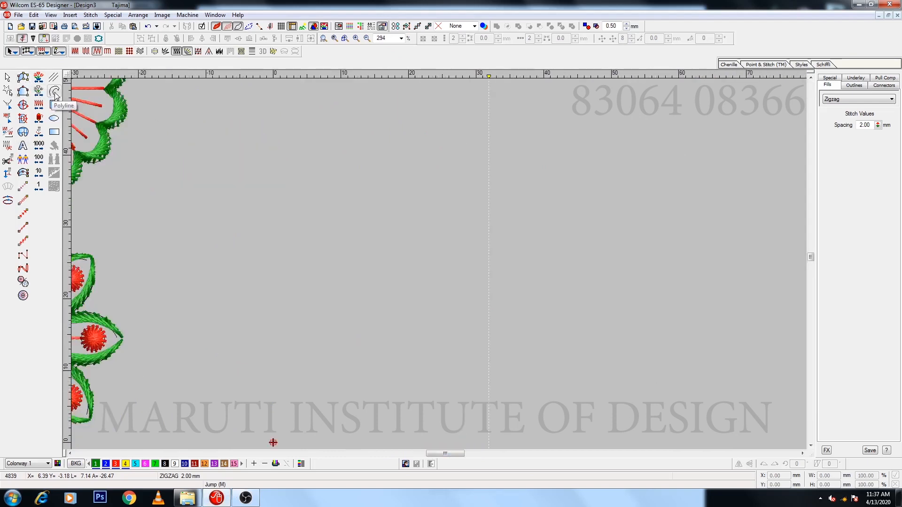
pyautogui.click(54, 105)
pyautogui.press('z')
pyautogui.click(539, 261)
pyautogui.click(518, 212)
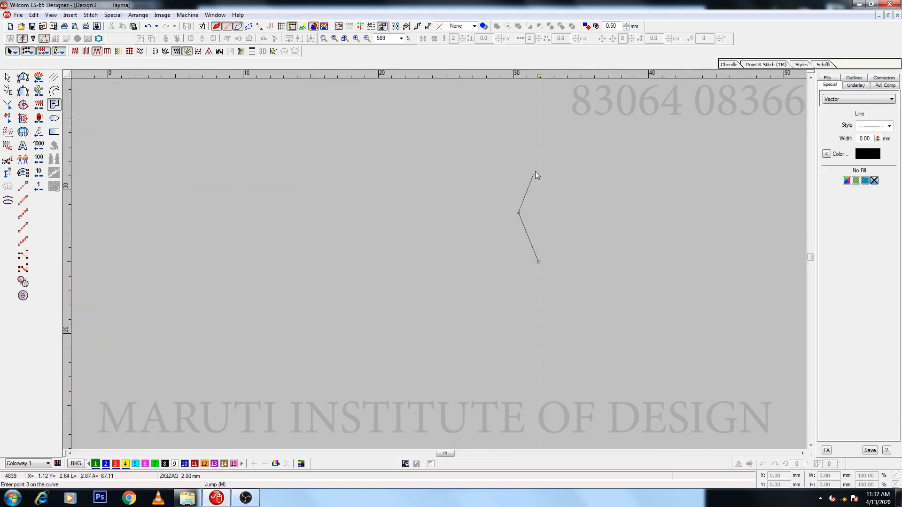
pyautogui.click(538, 159)
pyautogui.click(560, 204)
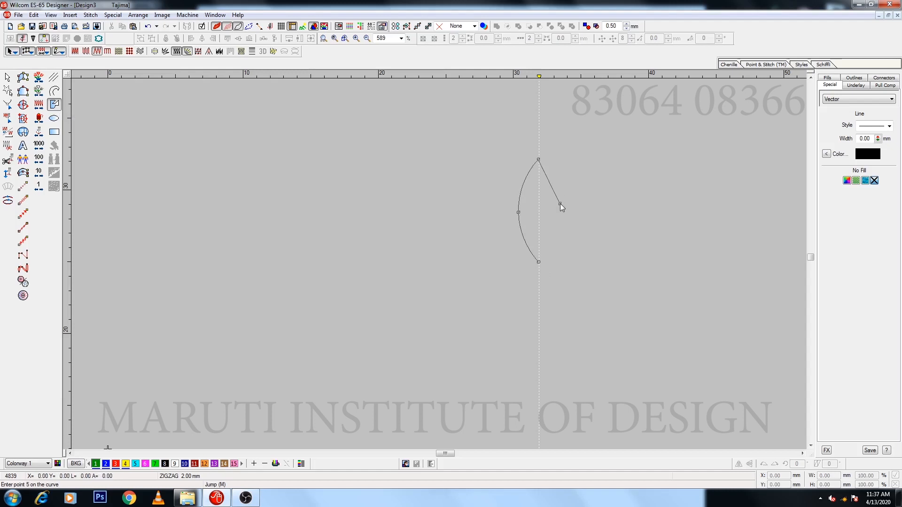
pyautogui.click(541, 262)
pyautogui.press('Return')
# Reshape the leaf outline so that both pointed tips sit exactly on the vertical guide
pyautogui.moveTo(539, 262); pyautogui.dragTo(539, 256)
pyautogui.press('h')
pyautogui.press('b')
pyautogui.moveTo(518, 131); pyautogui.dragTo(576, 278)
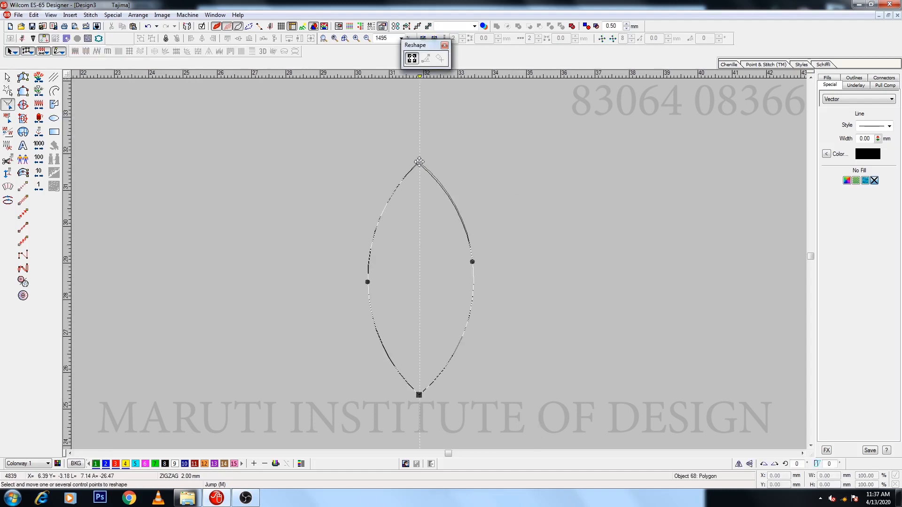
pyautogui.press('Escape')
# Digitize the leaf with Input A point pairs from base to tip along the outline and fill it with Satin
pyautogui.click(23, 77)
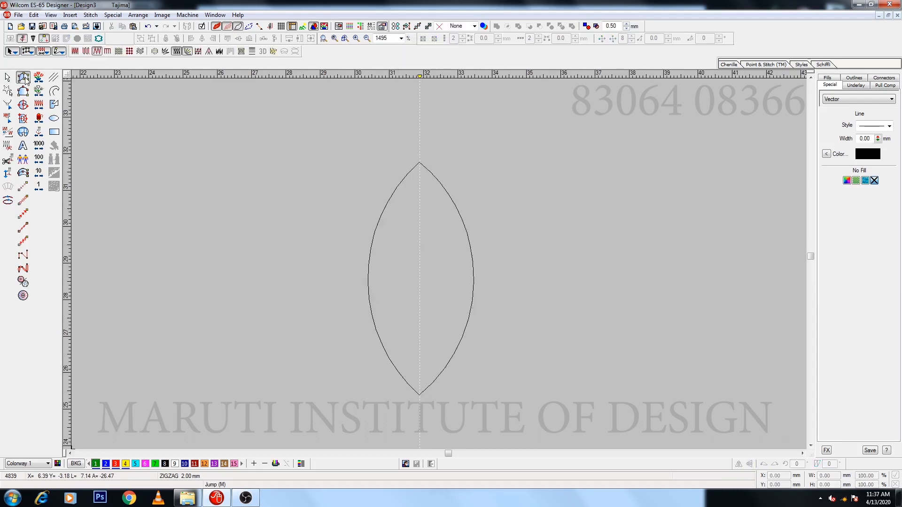
pyautogui.click(419, 394)
pyautogui.click(383, 348)
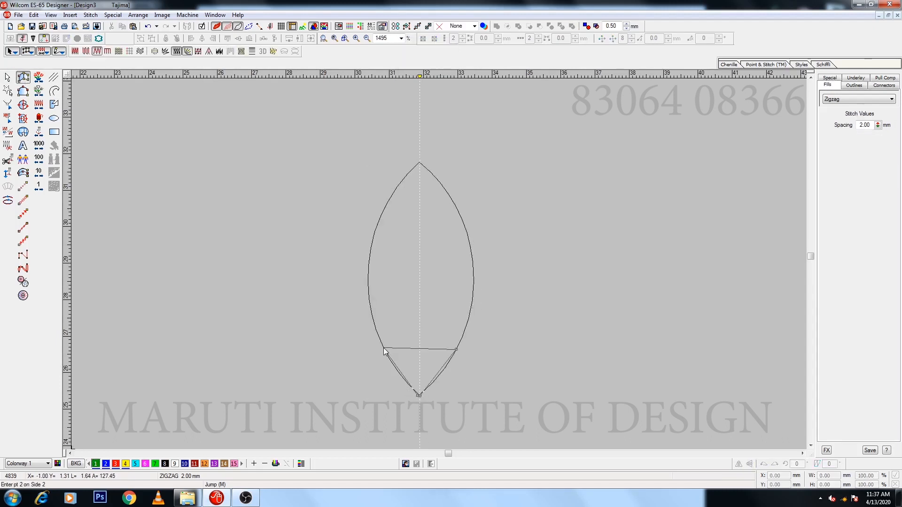
pyautogui.click(456, 350)
pyautogui.click(474, 278)
pyautogui.click(369, 276)
pyautogui.click(419, 163)
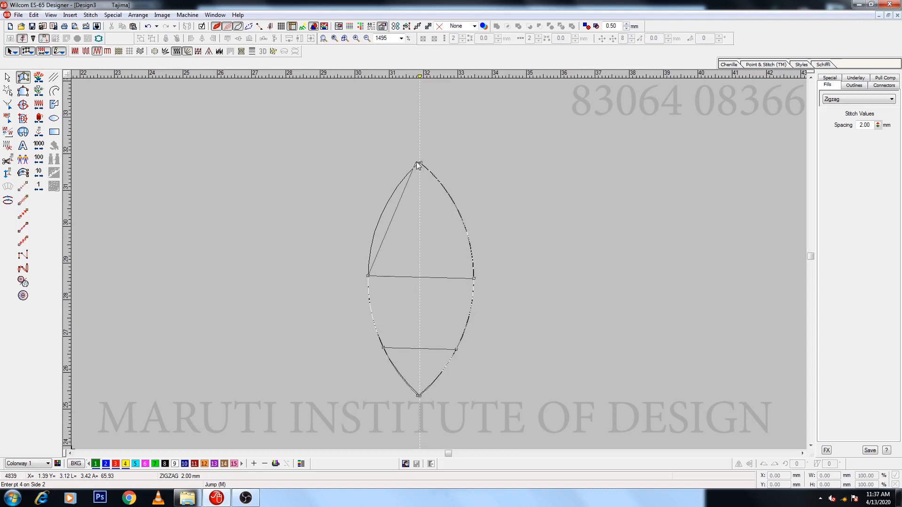
pyautogui.press('Return')
pyautogui.click(860, 99)
pyautogui.click(859, 107)
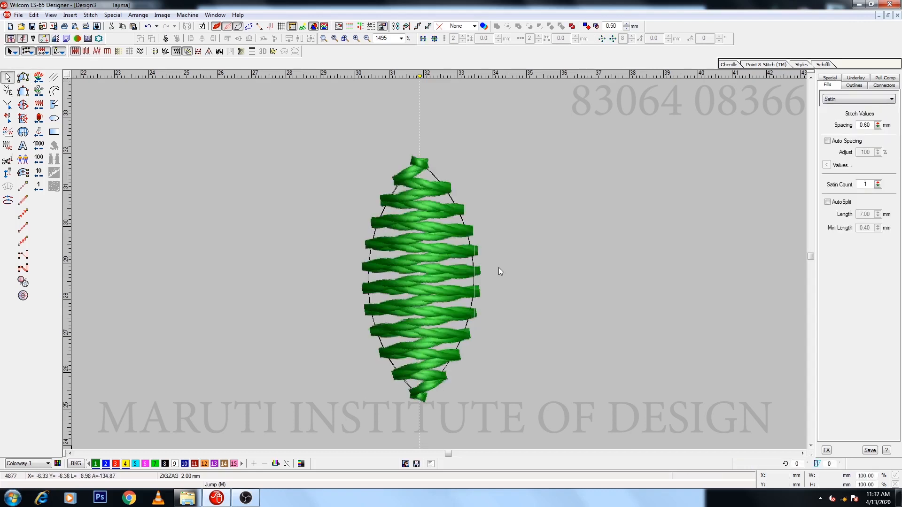
pyautogui.press('Escape')
# Draw a vertical guide-aligned line 14.50 mm long from the leaf's upper tip down past its base
pyautogui.hotkey('shift', 'z')
pyautogui.click(54, 92)
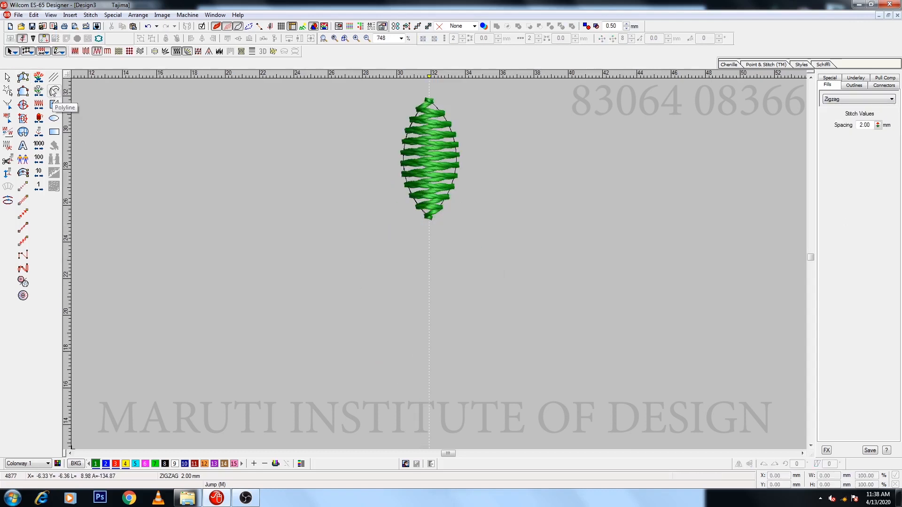
pyautogui.click(429, 99)
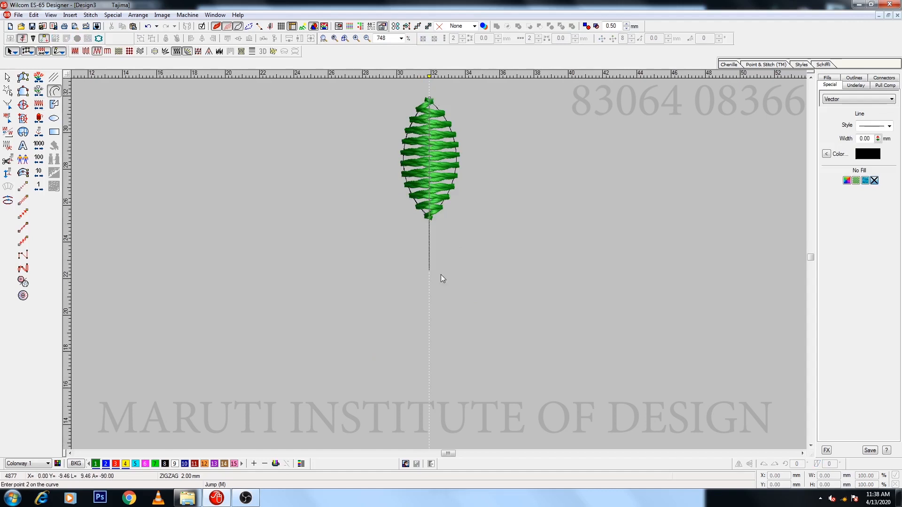
pyautogui.click(429, 362)
pyautogui.press('Return')
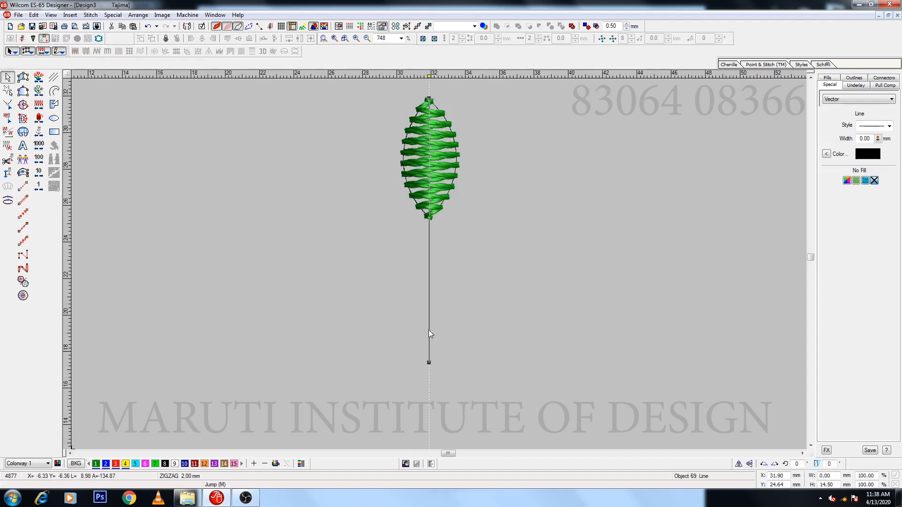
# Enlarge the satin leaf to about 7 mm wide and 14 mm high and move the stem line to start at its base
pyautogui.hotkey('shift', 'z')
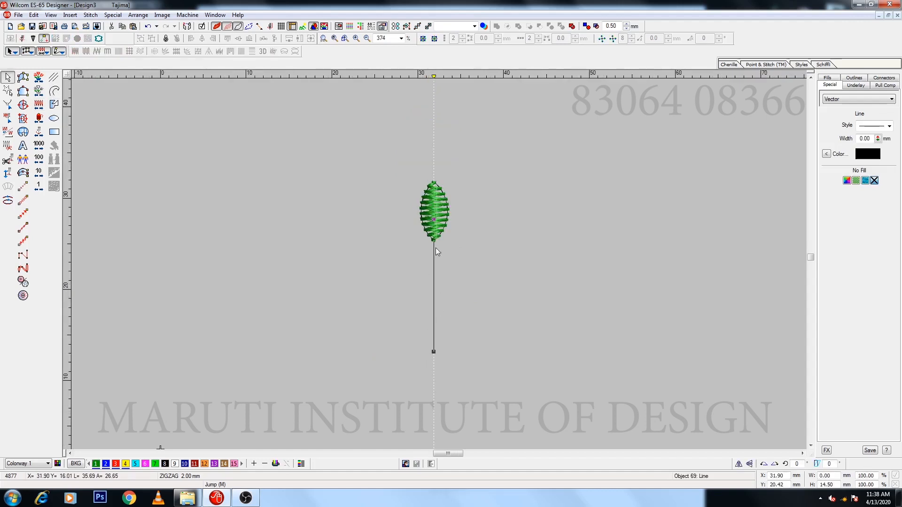
pyautogui.click(447, 184)
pyautogui.moveTo(449, 182); pyautogui.dragTo(464, 144)
pyautogui.click(434, 270)
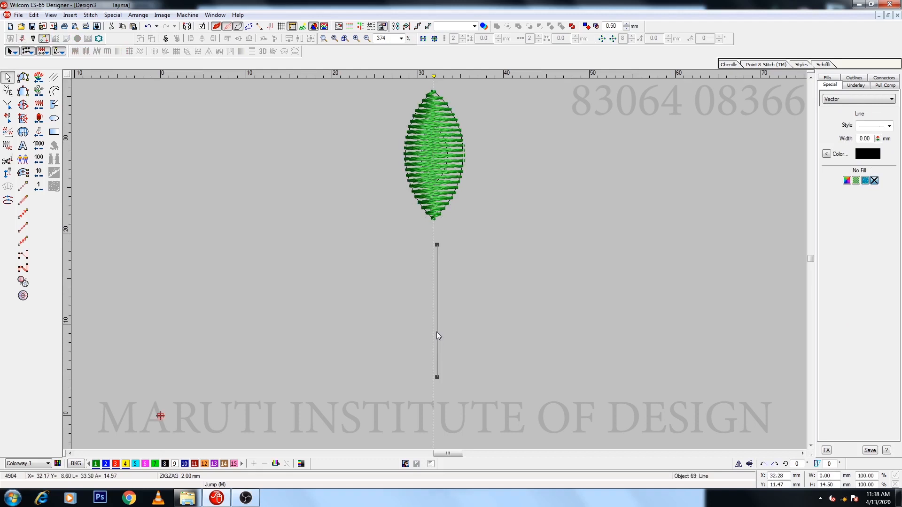
pyautogui.moveTo(433, 304); pyautogui.dragTo(434, 303)
# Draw a crescent leaf outline about 7.5 mm wide curving up and outward to the left from the stem's lower end
pyautogui.click(54, 91)
pyautogui.click(433, 348)
pyautogui.click(419, 322)
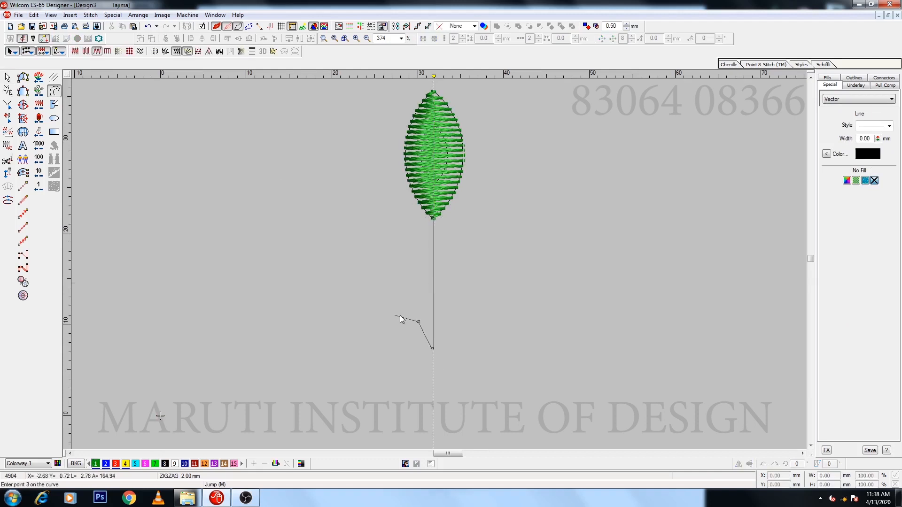
pyautogui.click(369, 315)
pyautogui.click(408, 298)
pyautogui.click(433, 349)
pyautogui.press('Return')
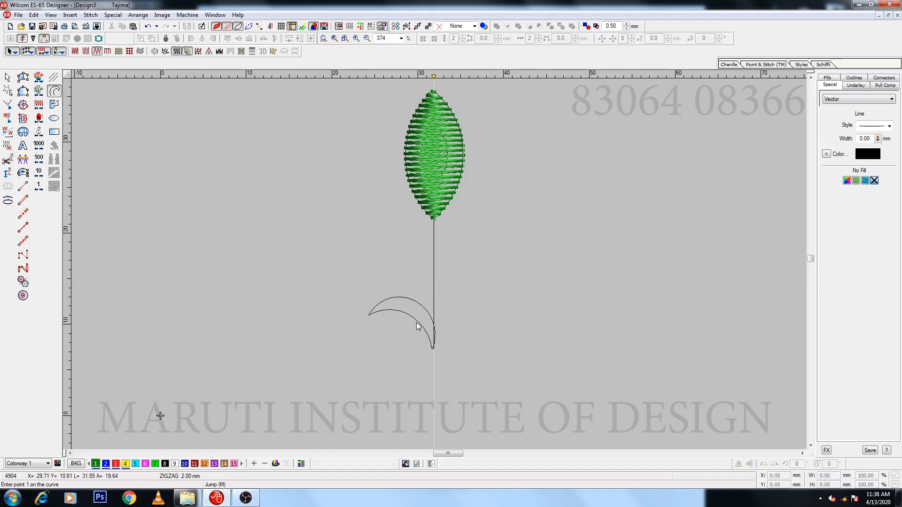
pyautogui.press('Escape')
# Enlarge the crescent outline slightly and reshape its base point and inner curve to meet the stem line
pyautogui.moveTo(369, 296); pyautogui.dragTo(362, 291)
pyautogui.moveTo(424, 328)
pyautogui.mouseDown()
pyautogui.moveTo(409, 321)
pyautogui.moveTo(417, 328)
pyautogui.mouseUp()
pyautogui.press('h')
pyautogui.press('b')
pyautogui.moveTo(355, 268); pyautogui.dragTo(484, 409)
pyautogui.moveTo(468, 308); pyautogui.dragTo(476, 291)
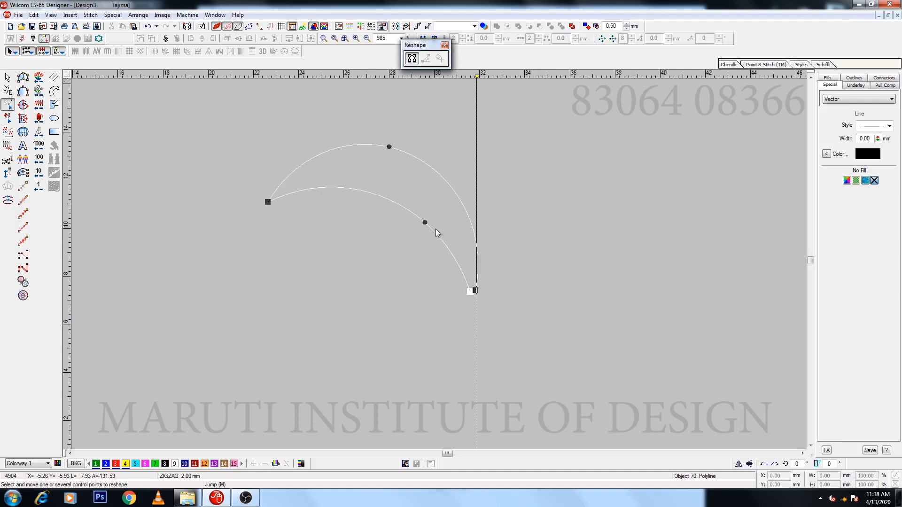
pyautogui.moveTo(425, 222); pyautogui.dragTo(425, 211)
pyautogui.press('Escape')
# Raise the crescent outline's outer tip slightly by reshaping it
pyautogui.scroll(2, 447, 289)
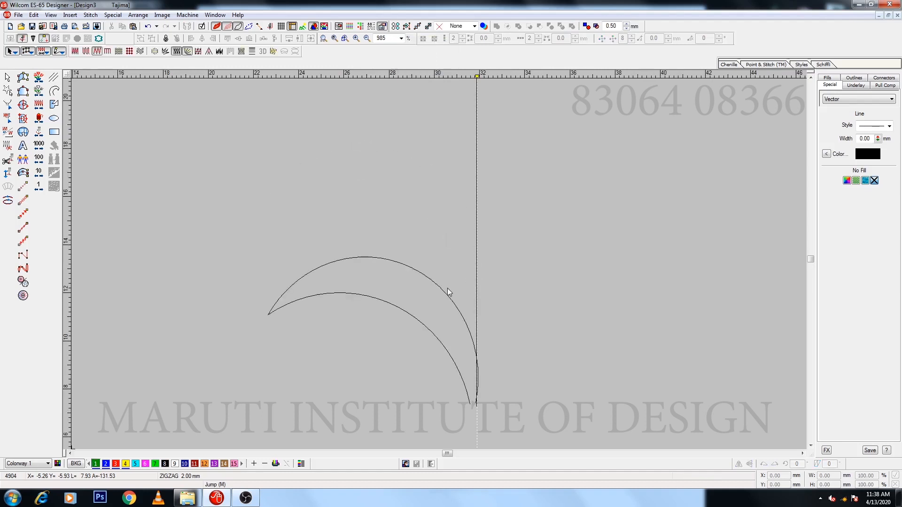
pyautogui.hotkey('shift', 'z')
pyautogui.click(406, 281)
pyautogui.press('h')
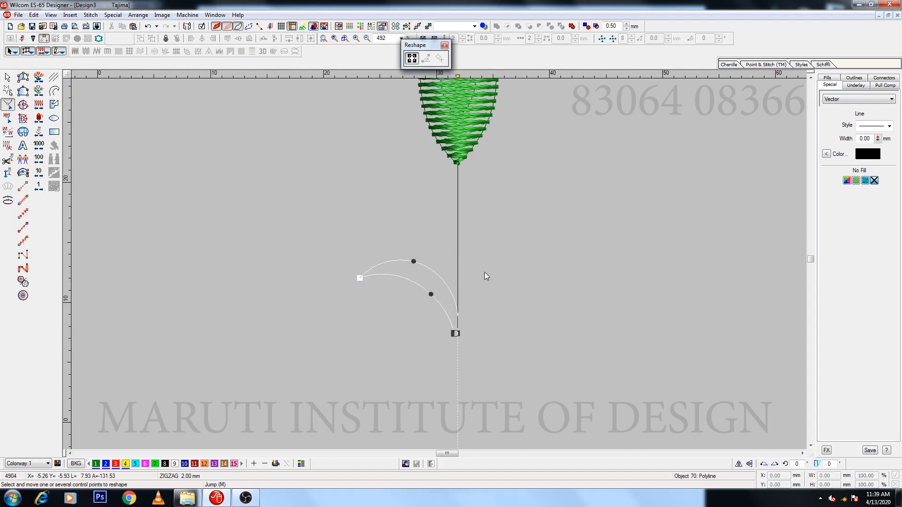
pyautogui.press('Escape')
# Digitize the crescent with Input A point pairs from the stem to its outer tip and fill it with Satin
pyautogui.click(24, 79)
pyautogui.click(457, 332)
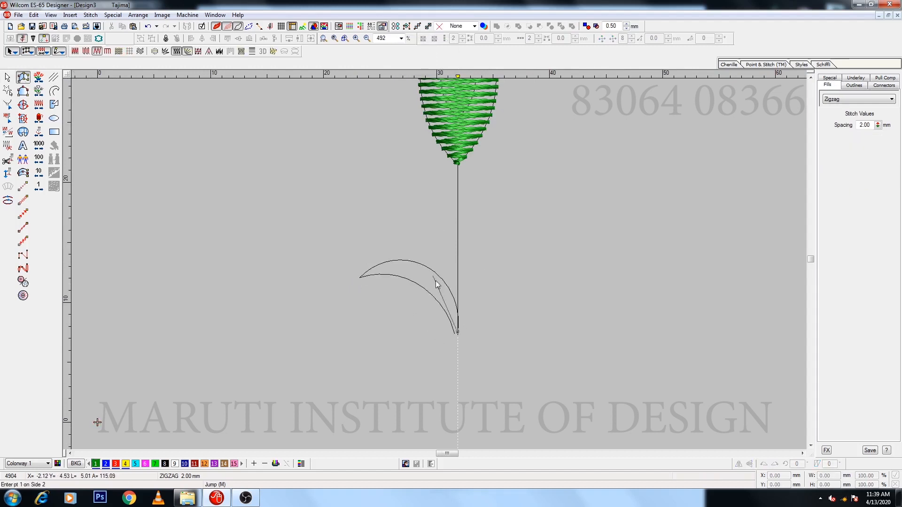
pyautogui.click(422, 265)
pyautogui.click(454, 302)
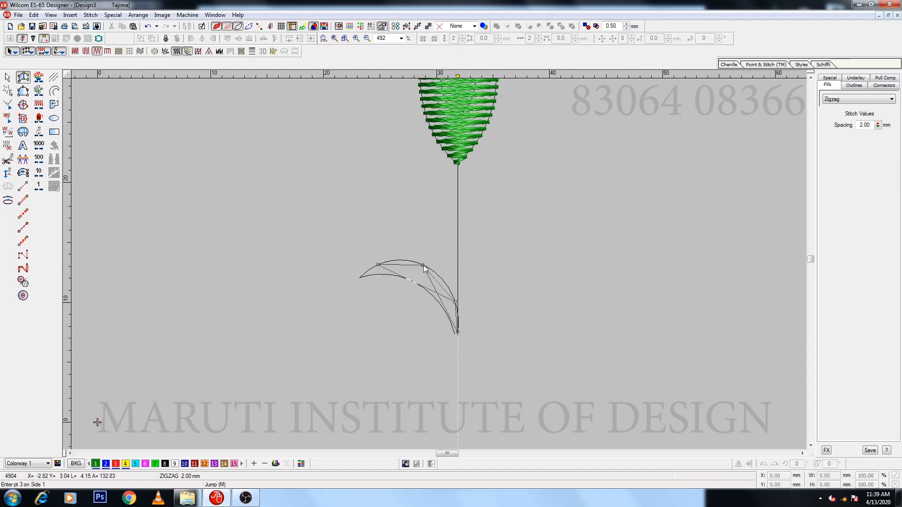
pyautogui.click(377, 264)
pyautogui.press('Return')
pyautogui.press('Escape')
pyautogui.click(835, 99)
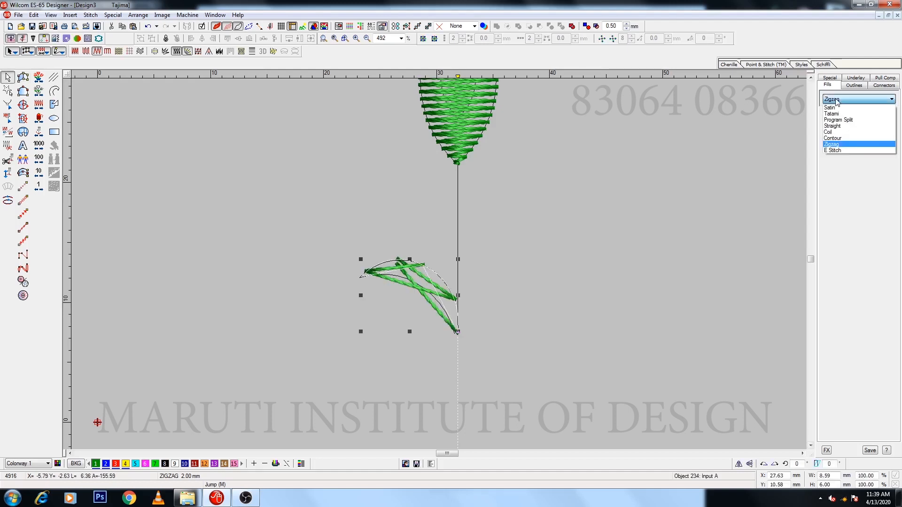
pyautogui.click(834, 107)
pyautogui.press('a')
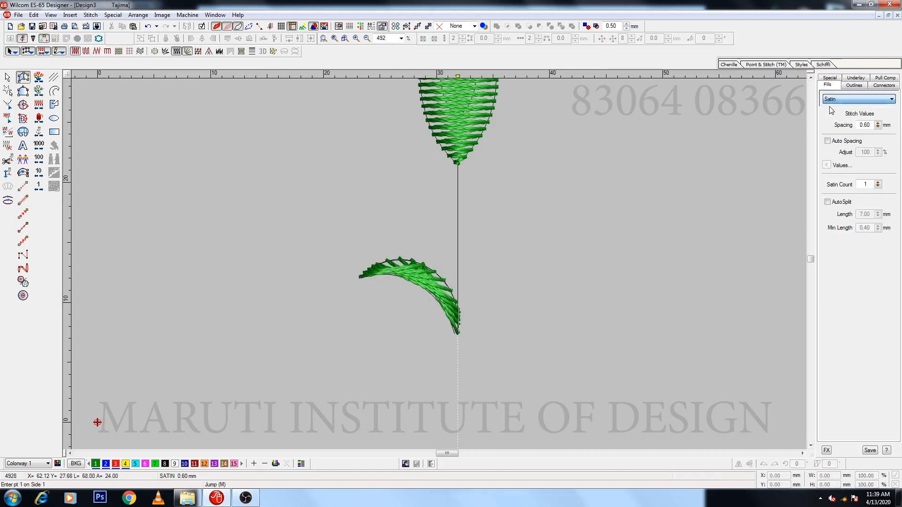
pyautogui.press('Escape')
# Duplicate the satin crescent twice and stack the copies above the original along the stem
pyautogui.hotkey('ctrl', 'd')
pyautogui.press('Down')
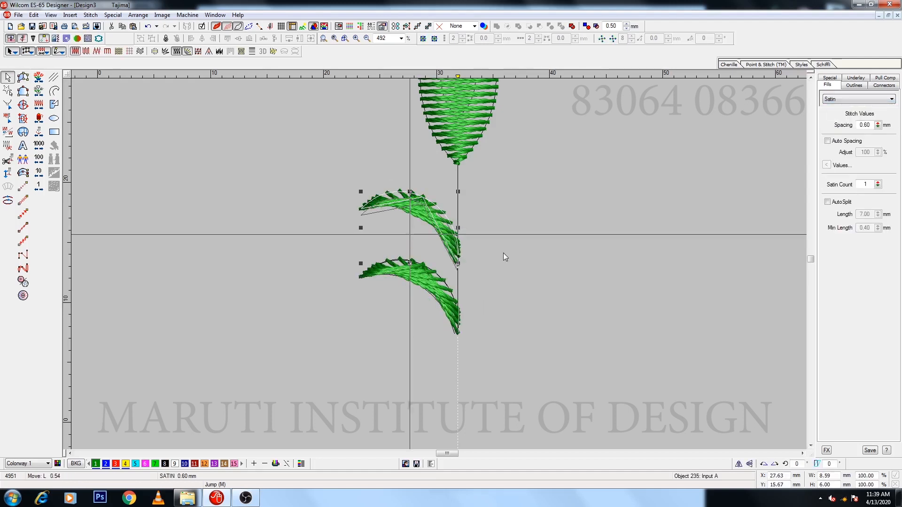
pyautogui.press('Down')
pyautogui.hotkey('ctrl', 'd')
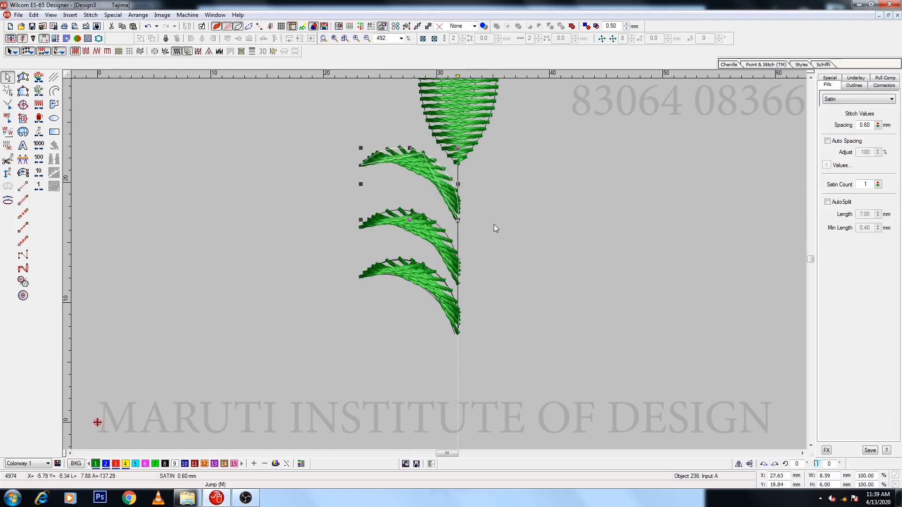
# Align the three crescents on a common vertical centre with even vertical spacing, and group them
pyautogui.moveTo(317, 131); pyautogui.dragTo(472, 345)
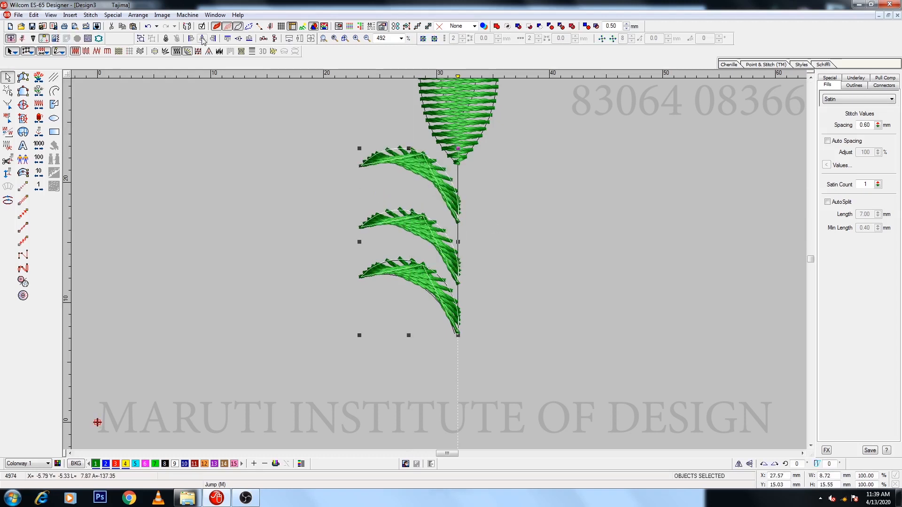
pyautogui.click(203, 39)
pyautogui.click(275, 39)
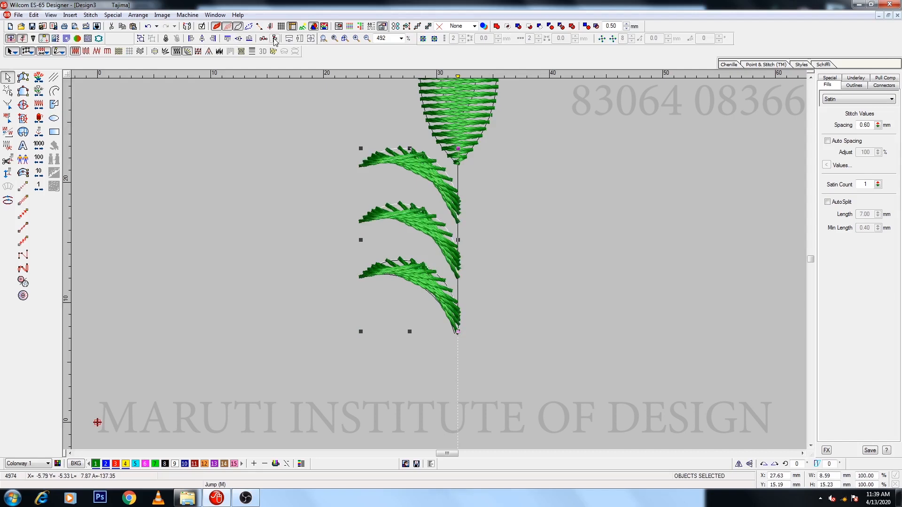
pyautogui.moveTo(299, 125); pyautogui.dragTo(461, 348)
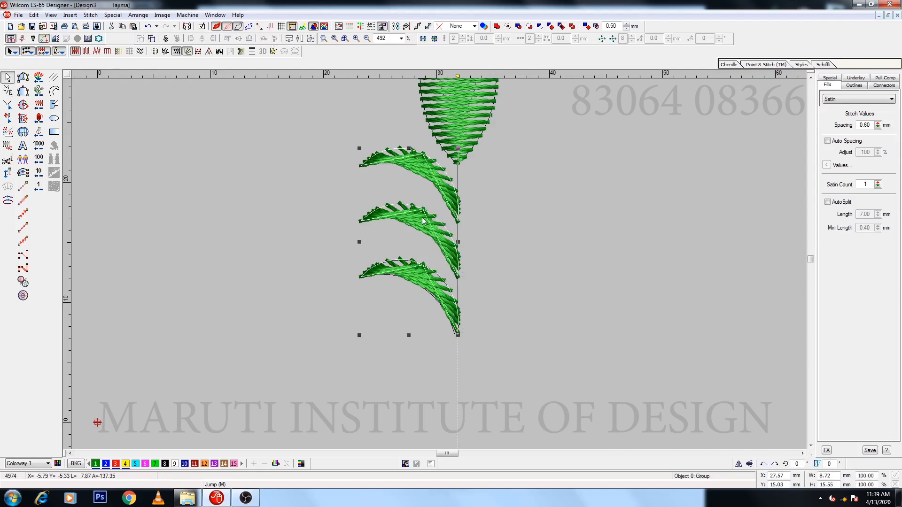
# Mirror-copy the group of three crescents to the other side of the stem and recolor both sides with color 6 Magenta
pyautogui.hotkey('alt', 'e')
pyautogui.press('m')
pyautogui.press('Return')
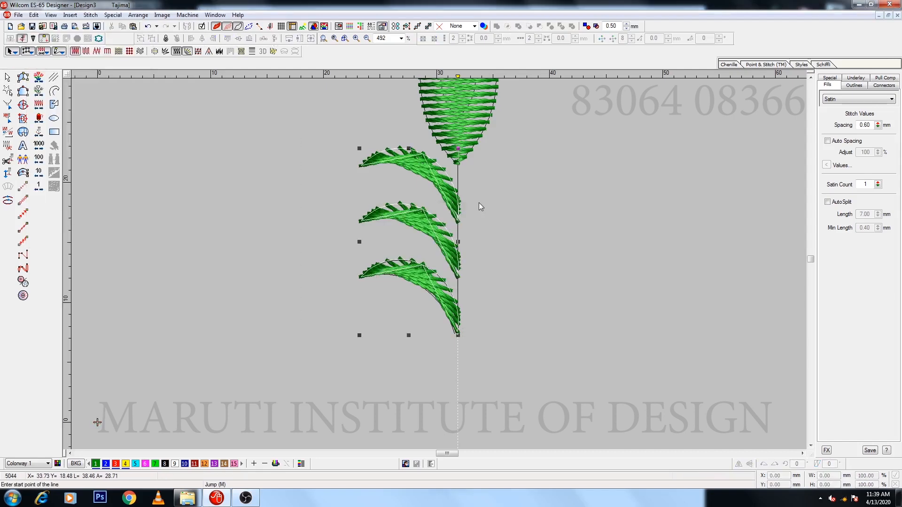
pyautogui.press('Return')
pyautogui.click(530, 325)
pyautogui.hotkey('shift', 'z')
pyautogui.click(145, 464)
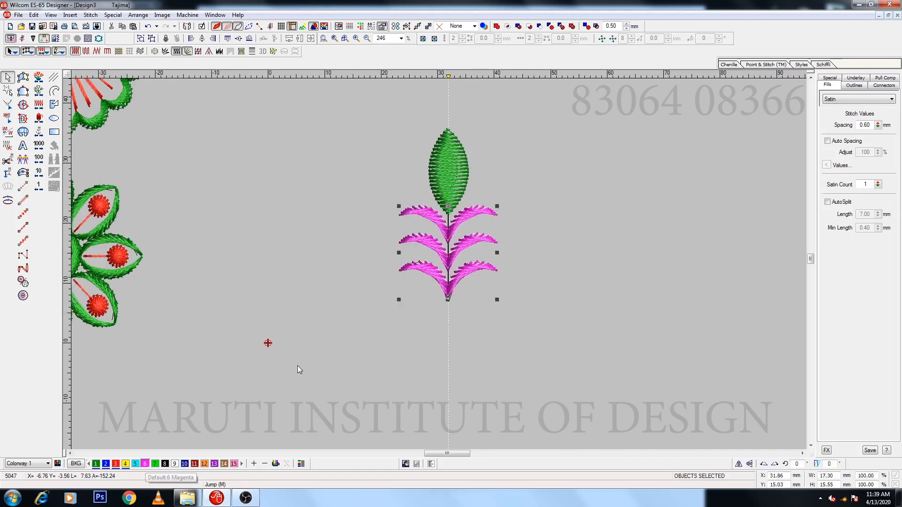
pyautogui.click(298, 366)
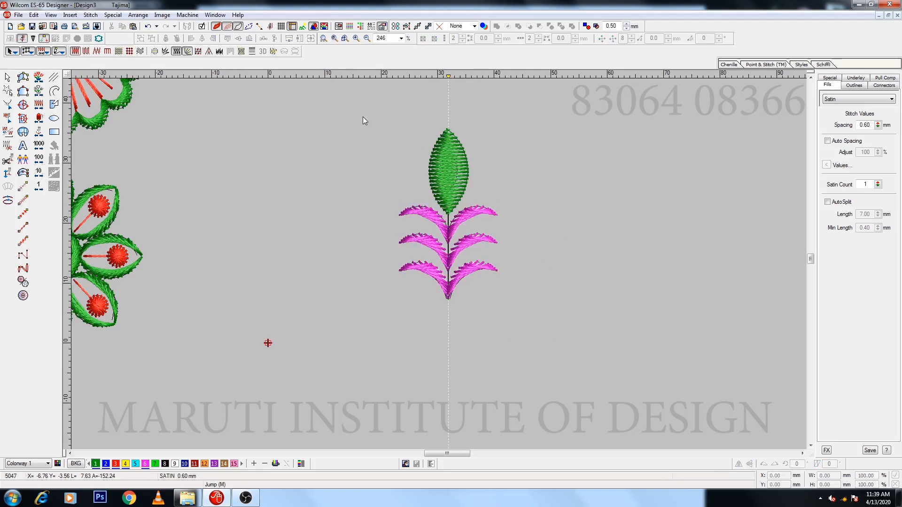
# Group the leaf, stem and both sets of crescents, and recolor the whole group Magenta
pyautogui.moveTo(363, 117); pyautogui.dragTo(560, 316)
pyautogui.hotkey('ctrl', 'g')
pyautogui.press('Escape')
pyautogui.click(450, 167)
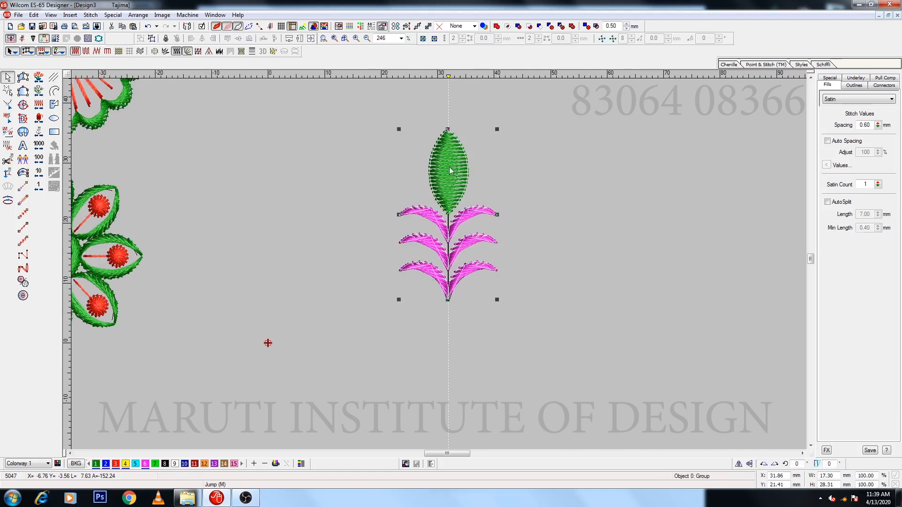
pyautogui.click(145, 463)
pyautogui.press('Escape')
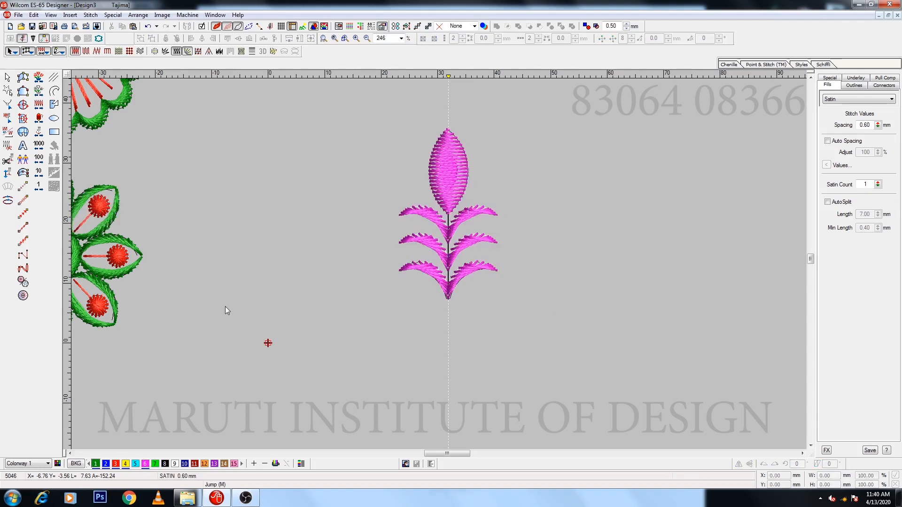
# Draw a circle on the motif's axis touching the stem's lower end, with a concentric inner circle about 8 mm in diameter
pyautogui.press('e')
pyautogui.click(448, 323)
pyautogui.click(455, 356)
pyautogui.press('Return')
pyautogui.moveTo(453, 356); pyautogui.dragTo(454, 368)
pyautogui.moveTo(480, 299); pyautogui.dragTo(473, 307)
pyautogui.press('z')
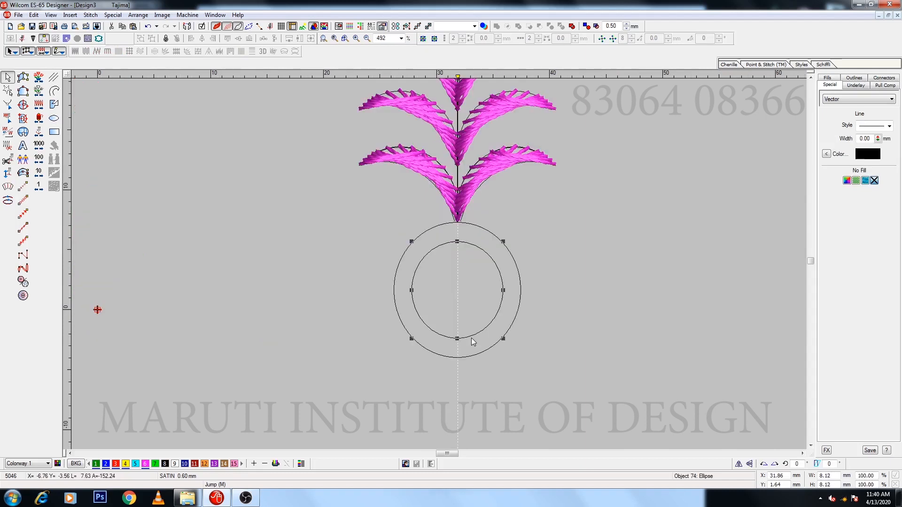
# Digitize a zigzag Star from the centre of the circles out to the inner circle
pyautogui.click(23, 281)
pyautogui.click(456, 291)
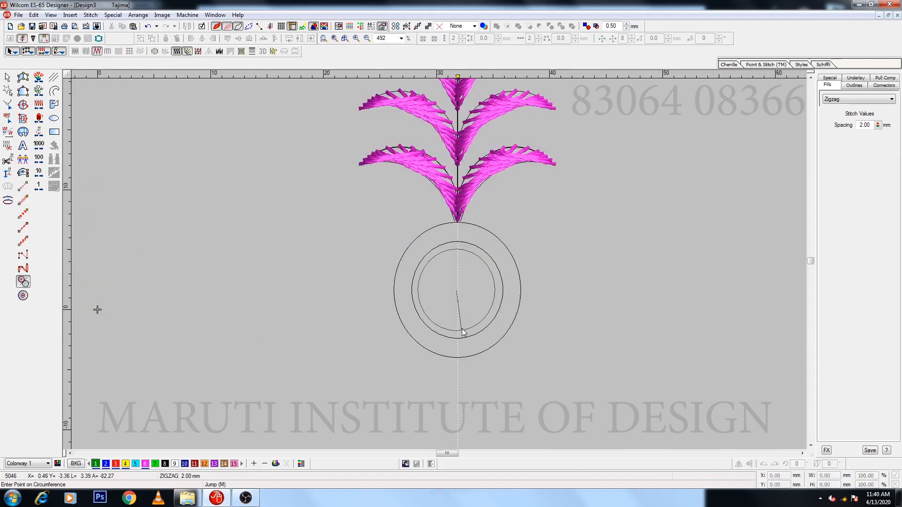
pyautogui.click(462, 339)
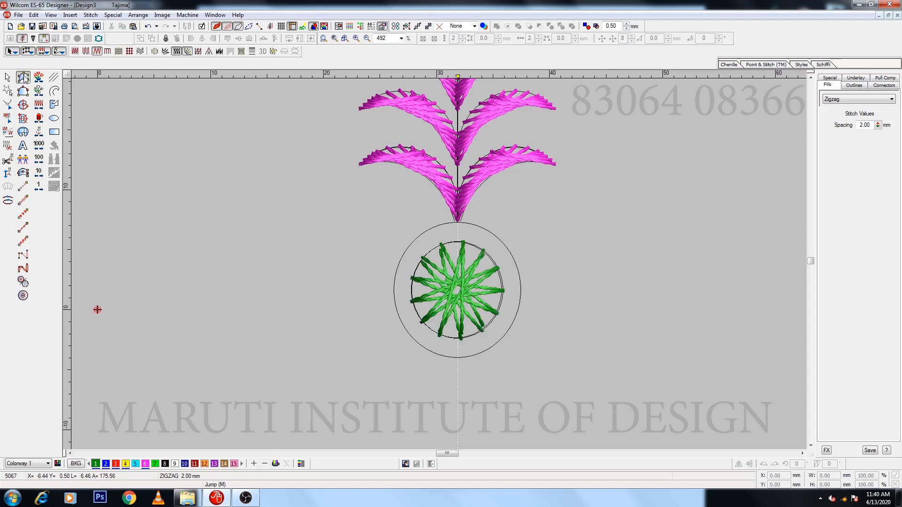
# Digitize a closed ring around the star with Input A point pairs placed along the outer circle
pyautogui.click(24, 79)
pyautogui.click(403, 324)
pyautogui.click(426, 231)
pyautogui.click(396, 274)
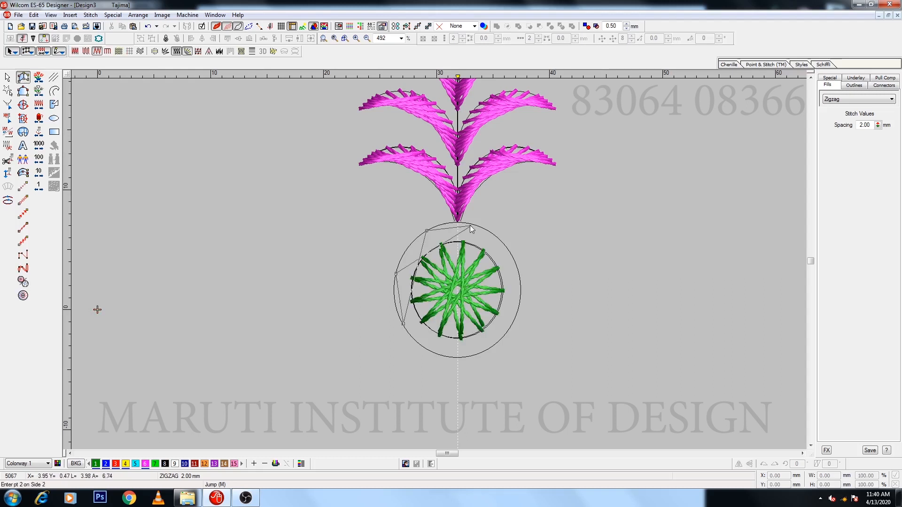
pyautogui.rightClick(478, 225)
pyautogui.rightClick(426, 230)
pyautogui.rightClick(512, 257)
pyautogui.rightClick(478, 225)
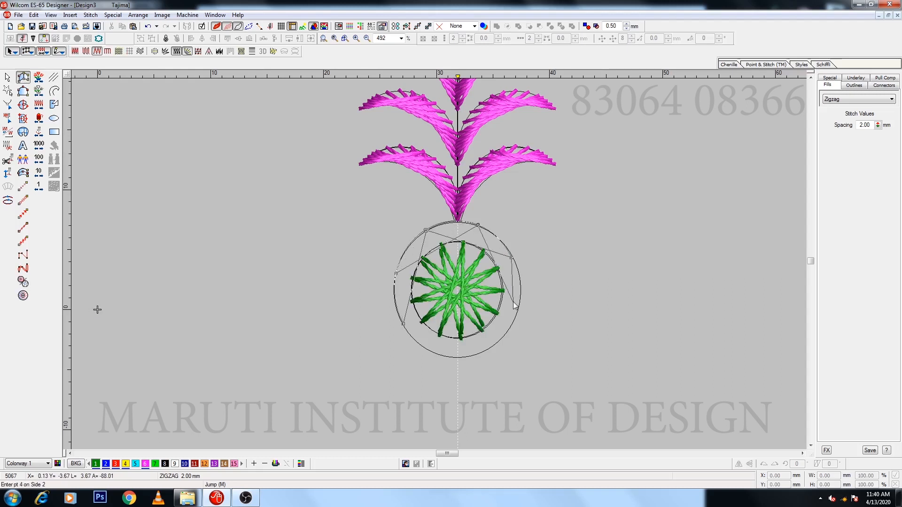
pyautogui.rightClick(516, 312)
pyautogui.rightClick(492, 350)
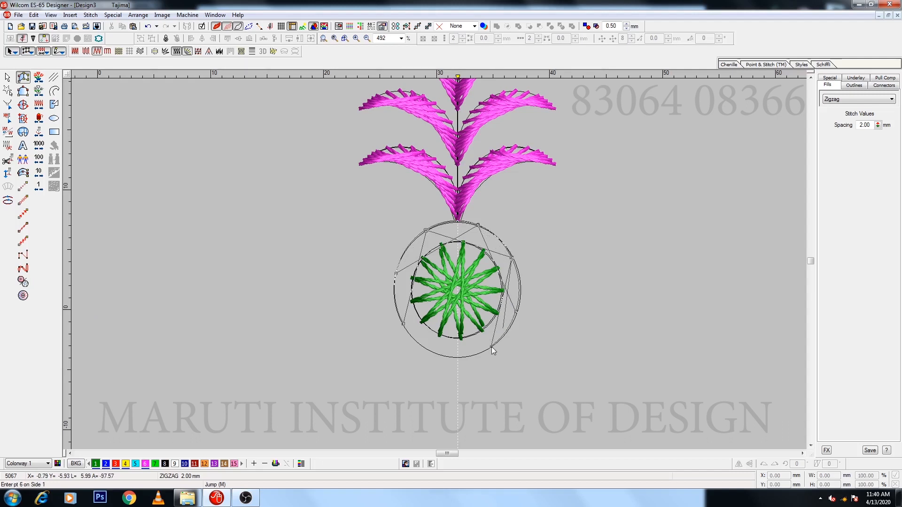
pyautogui.rightClick(441, 356)
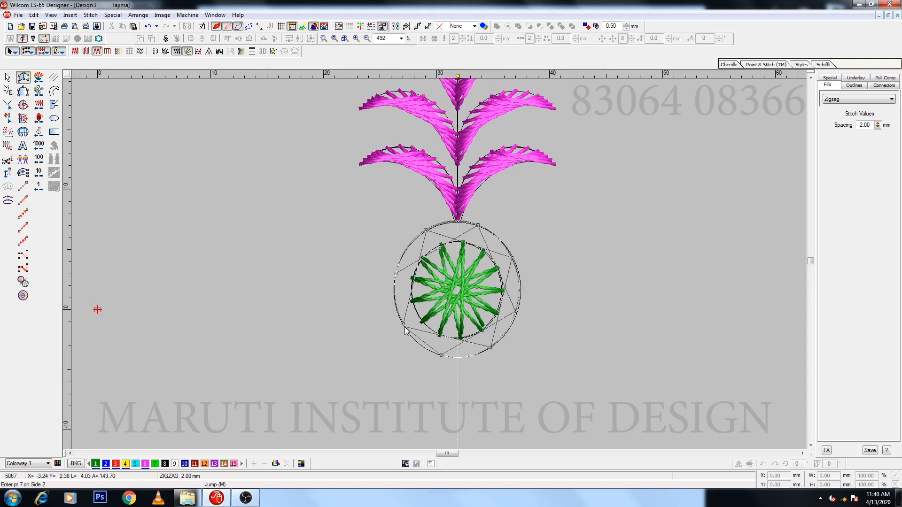
pyautogui.rightClick(404, 327)
pyautogui.rightClick(441, 355)
pyautogui.rightClick(395, 273)
pyautogui.press('Return')
# Change the fill of the ring around the star to Satin
pyautogui.click(854, 99)
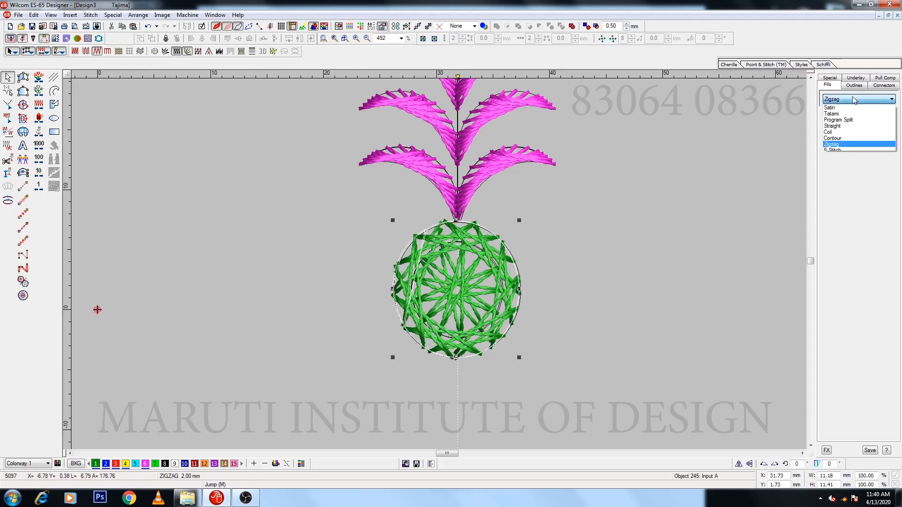
pyautogui.click(839, 108)
pyautogui.press('Escape')
pyautogui.hotkey('shift', 'z')
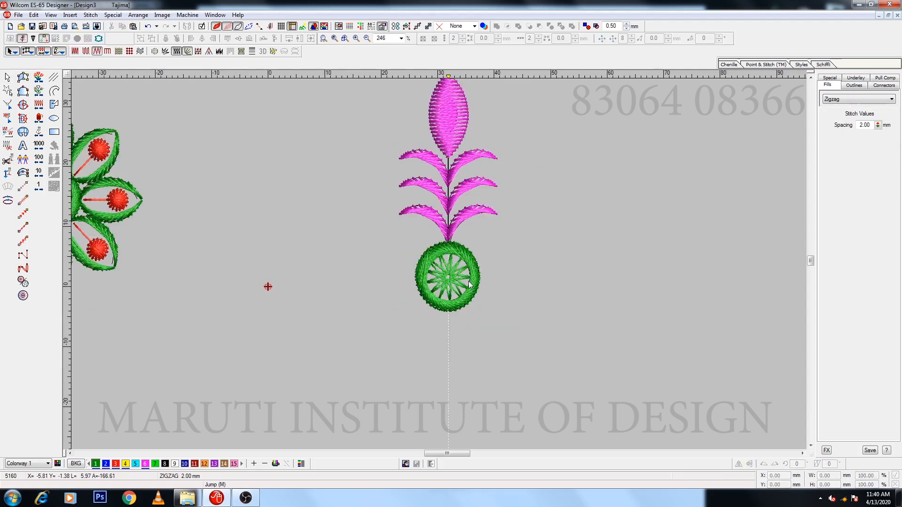
# Wreath the magenta leaf-and-crescent group five times around the centre of the green wheel
pyautogui.scroll(1, 402, 160)
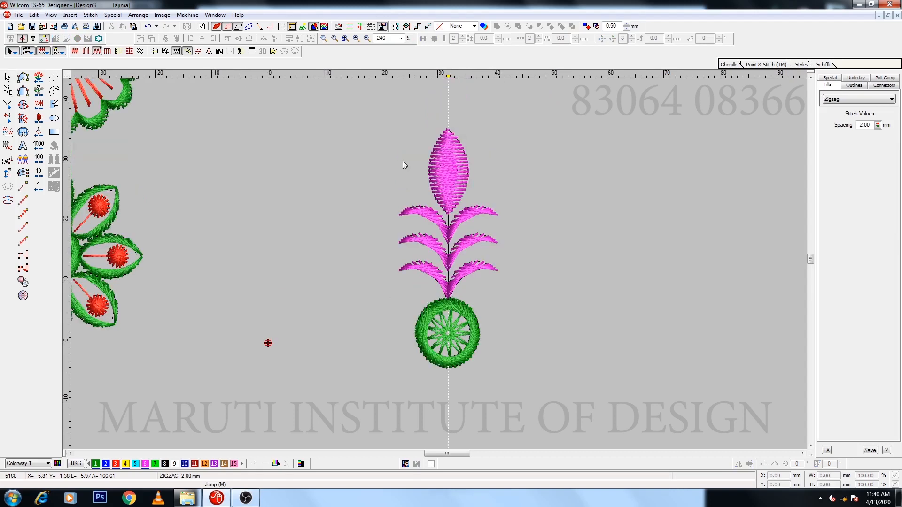
pyautogui.moveTo(362, 120); pyautogui.dragTo(539, 330)
pyautogui.scroll(-1, 573, 188)
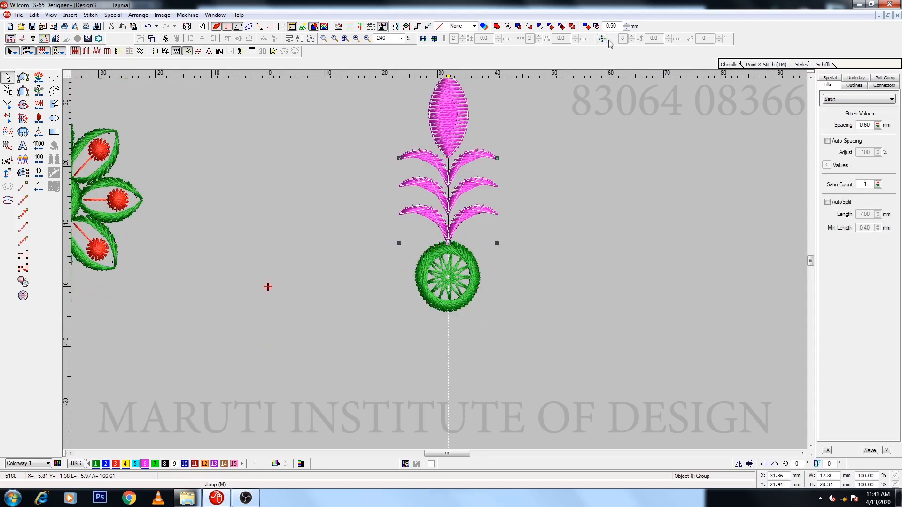
pyautogui.click(602, 38)
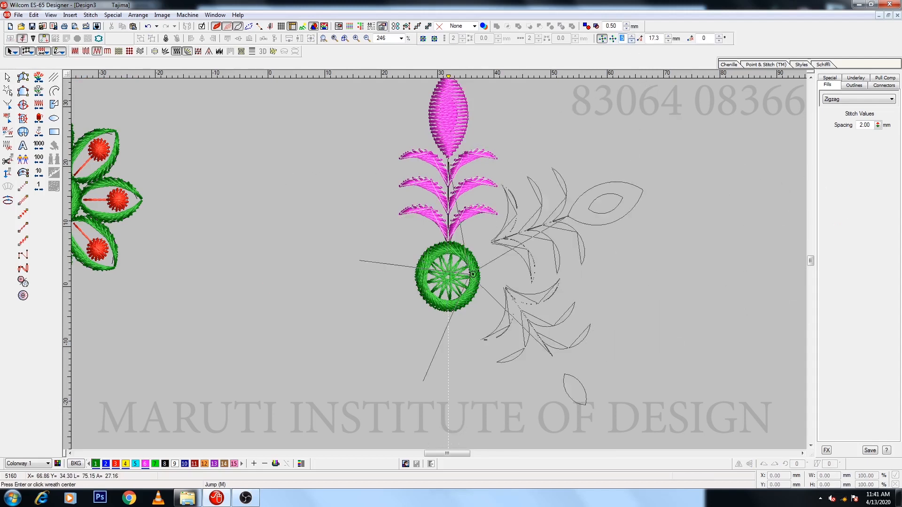
pyautogui.click(448, 277)
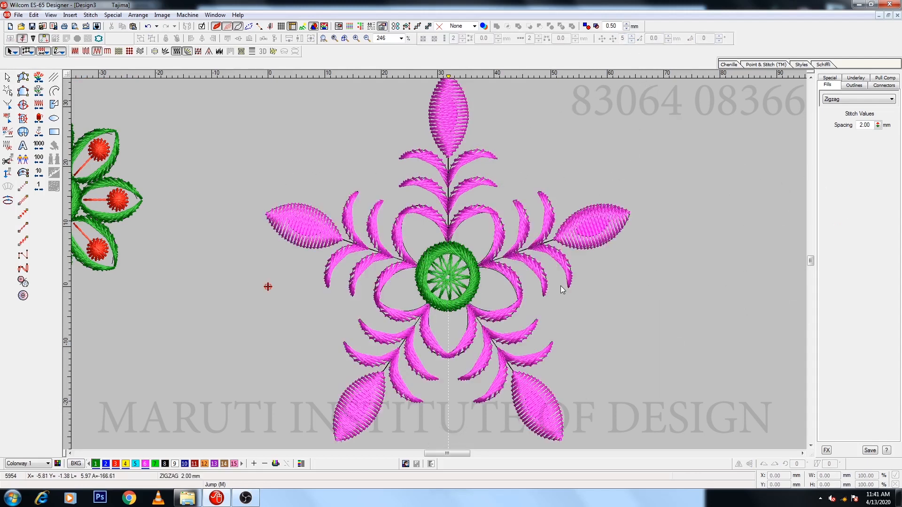
# Ungroup the upright motif and place a tilted, smaller copy of its leaf between it and the neighbouring arm
pyautogui.scroll(1, 478, 218)
pyautogui.click(447, 169)
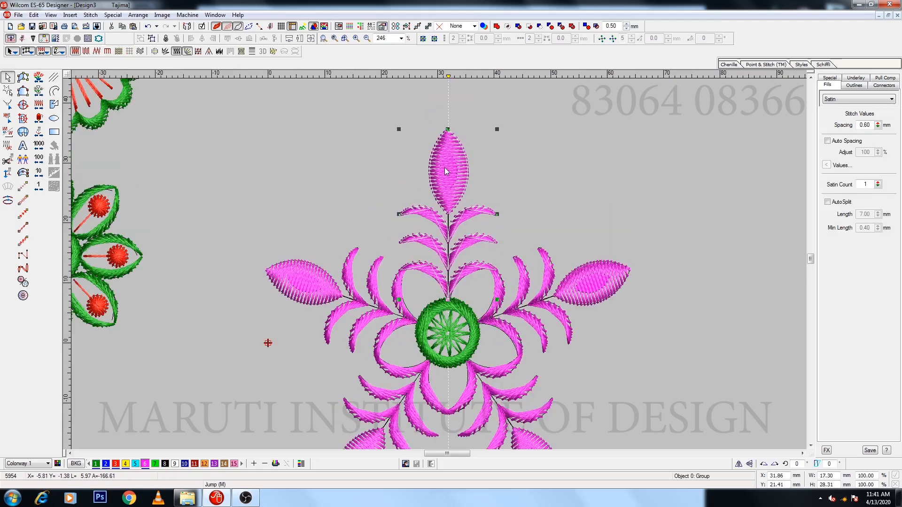
pyautogui.hotkey('ctrl', 'u')
pyautogui.moveTo(461, 154); pyautogui.dragTo(527, 232)
pyautogui.press('z')
pyautogui.moveTo(626, 222); pyautogui.dragTo(626, 219)
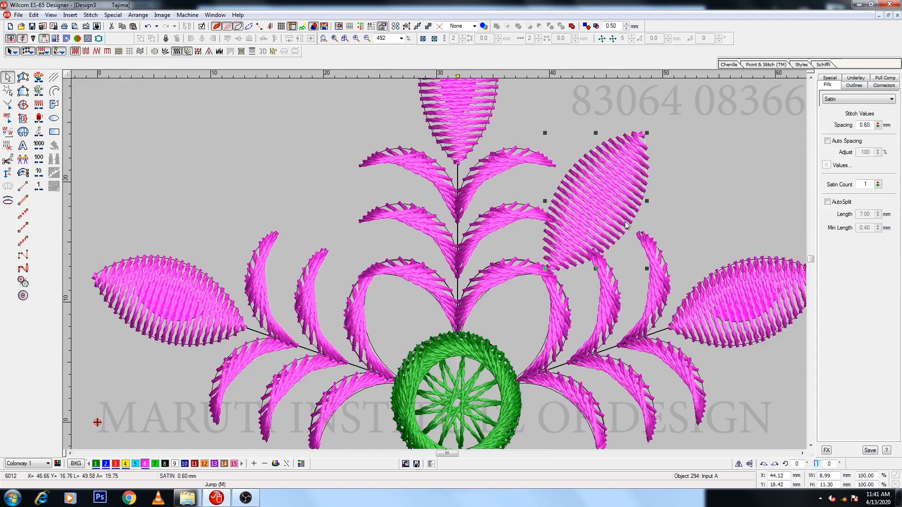
pyautogui.hotkey('shift', 'z')
# Place a copy of the wheel's star, about 7 mm wide, at the tilted leaf's outer tip and recolor it Magenta
pyautogui.click(478, 318)
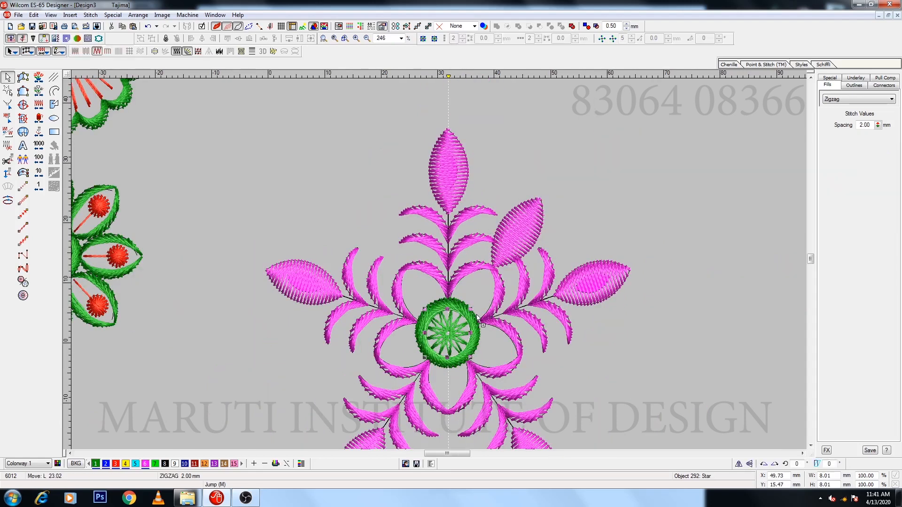
pyautogui.moveTo(477, 318); pyautogui.dragTo(575, 157)
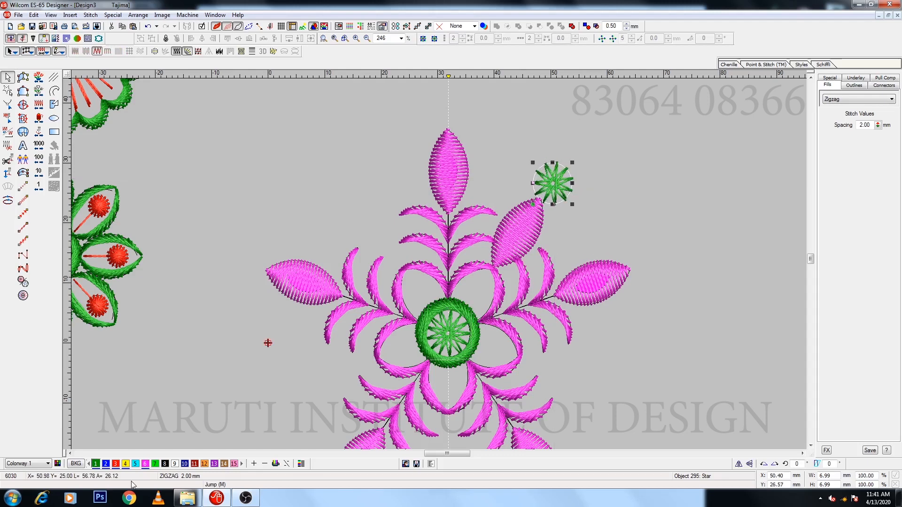
pyautogui.click(144, 464)
# Delete the four wreath copies and group the upright motif with the tilted leaf and its star
pyautogui.click(543, 308)
pyautogui.press('Delete')
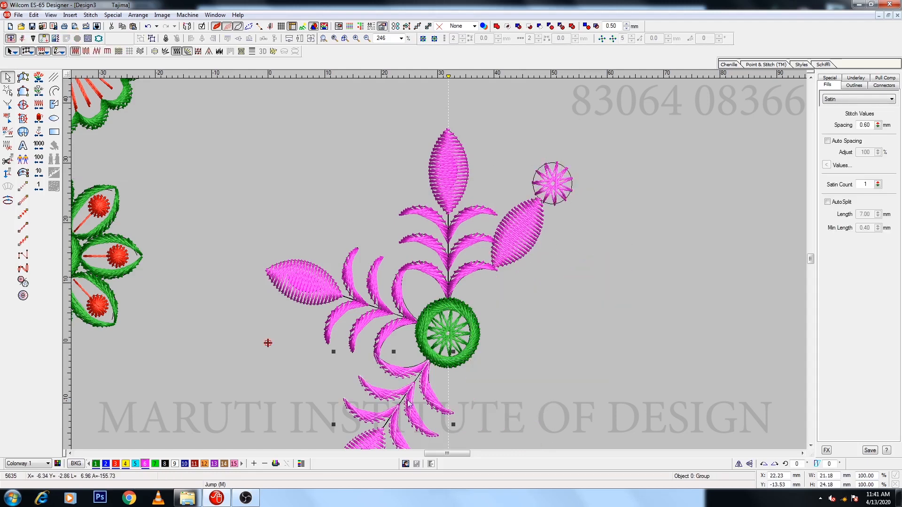
pyautogui.moveTo(353, 121); pyautogui.dragTo(604, 323)
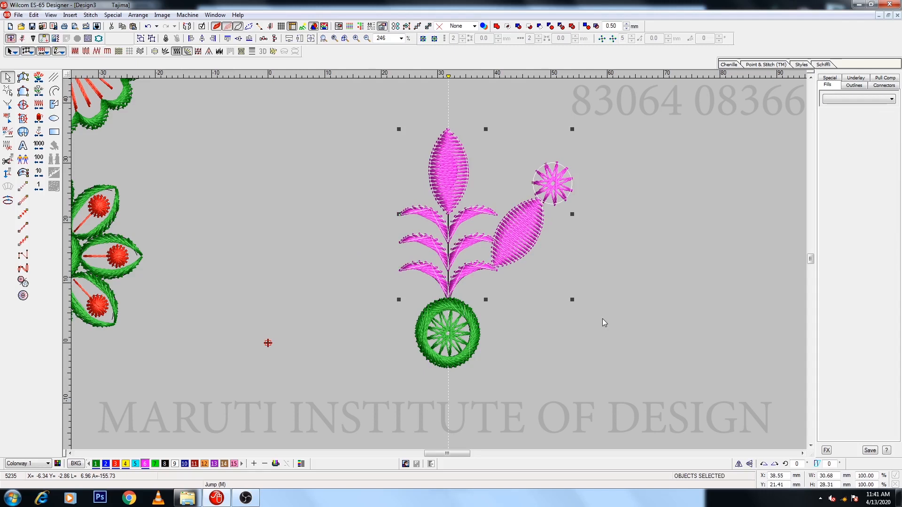
pyautogui.hotkey('ctrl', 'g')
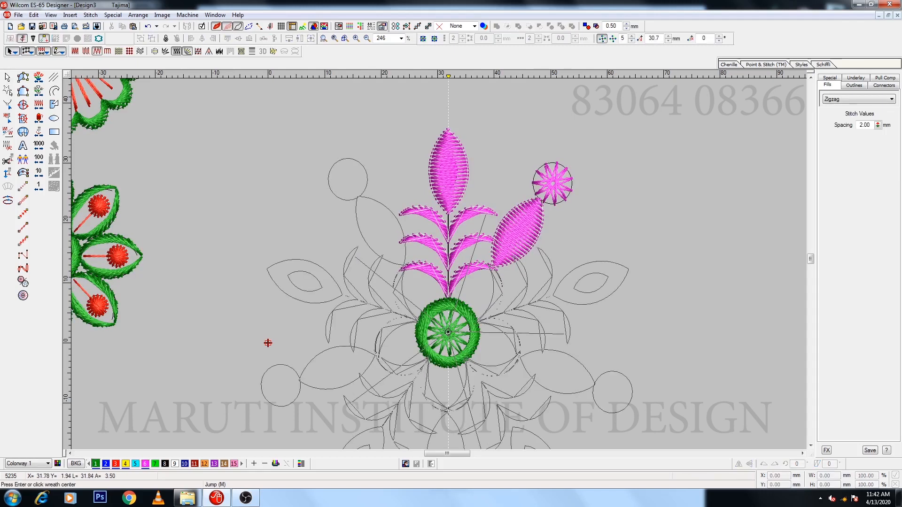
# Wreath the grouped motif five times around the wheel's centre and recolor the wheel's ring and star Magenta
pyautogui.press('Return')
pyautogui.keyDown('ctrl'); pyautogui.click(428, 238); pyautogui.keyUp('ctrl')
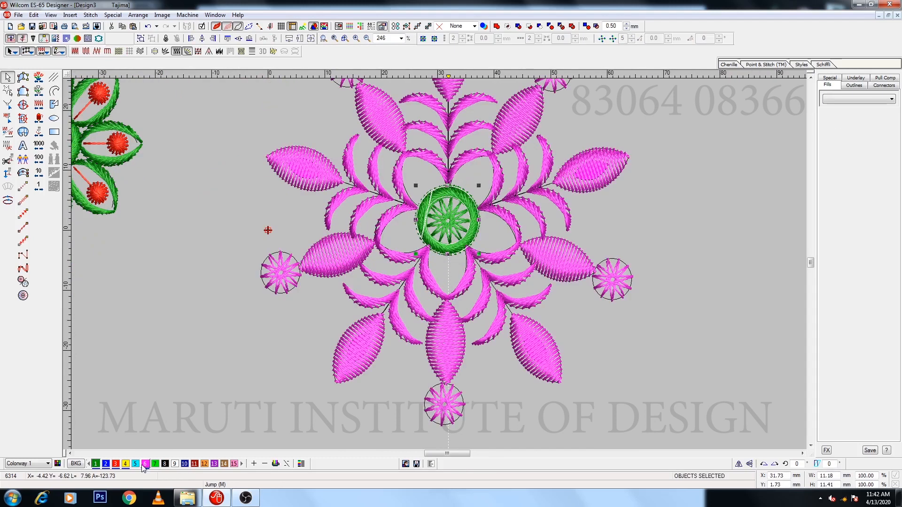
pyautogui.click(143, 464)
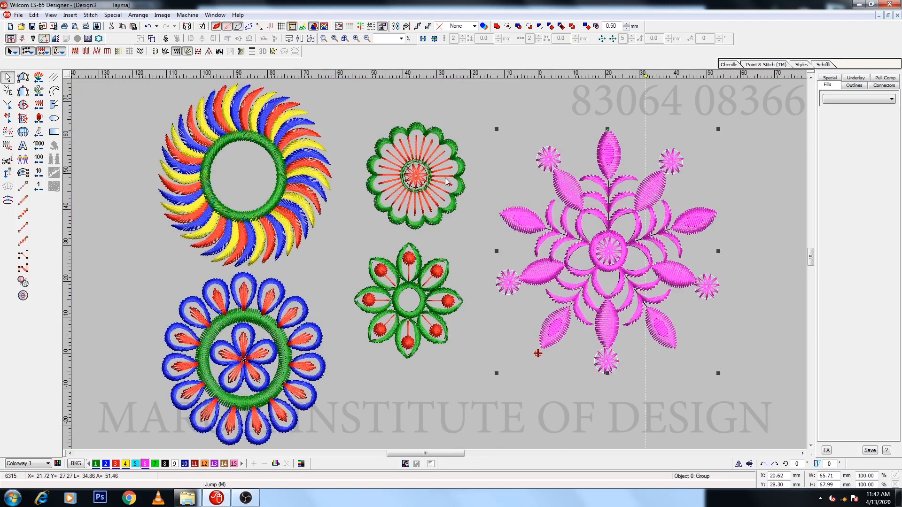
pyautogui.press('Escape')
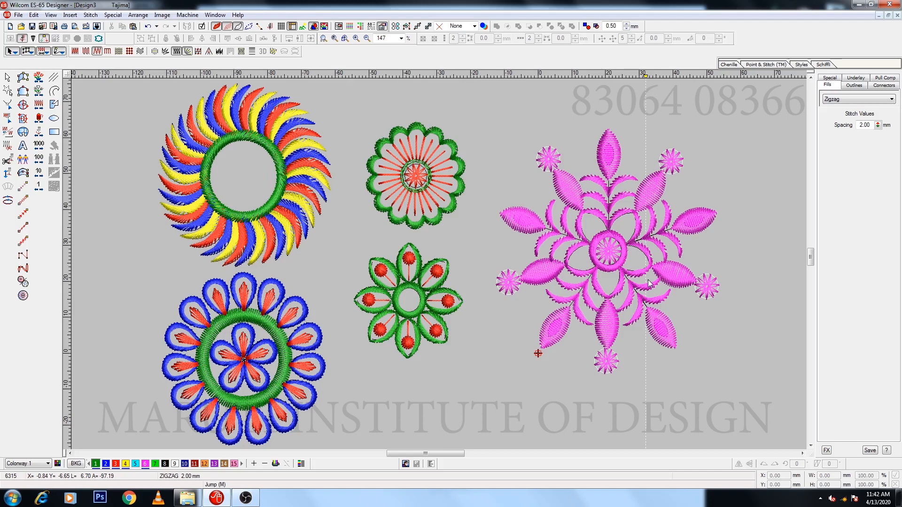
# Draw a 30 mm by 30 mm square outline in the empty area below the magenta motif
pyautogui.scroll(-2, 648, 283)
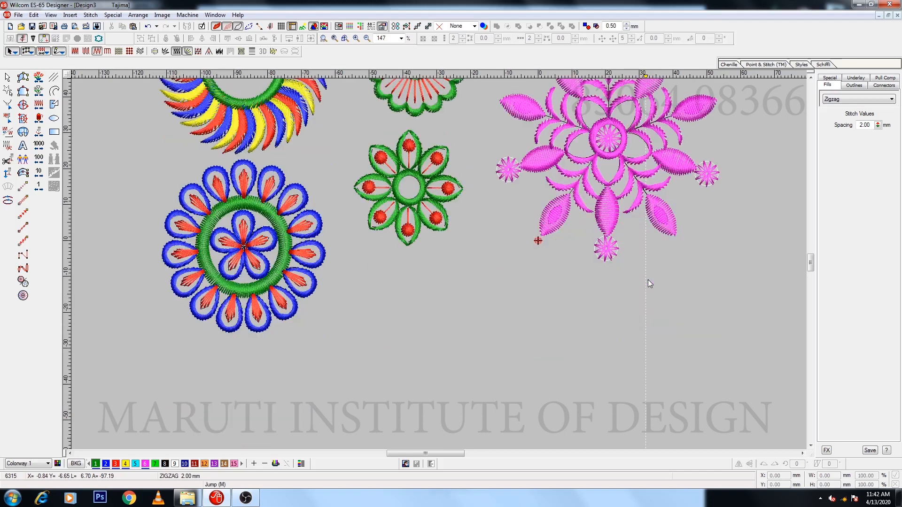
pyautogui.click(54, 132)
pyautogui.click(513, 347)
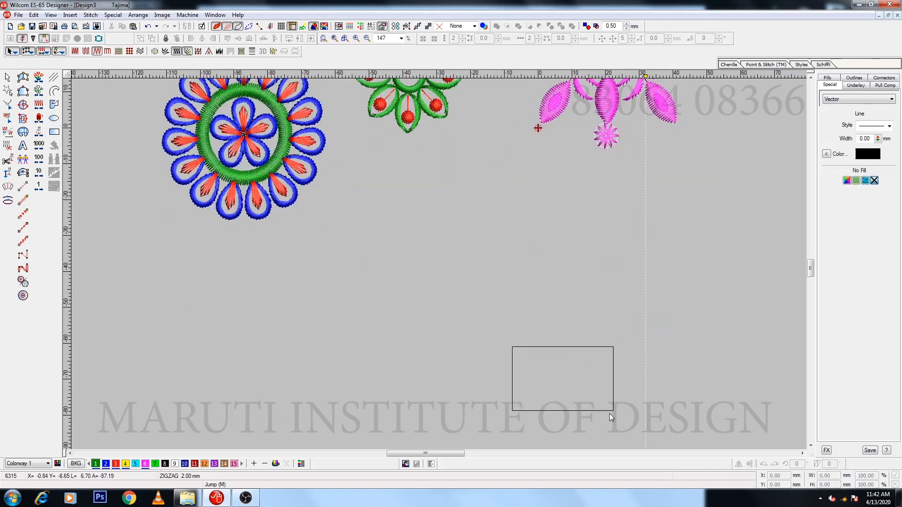
pyautogui.click(610, 413)
pyautogui.write('30')
pyautogui.press('Return')
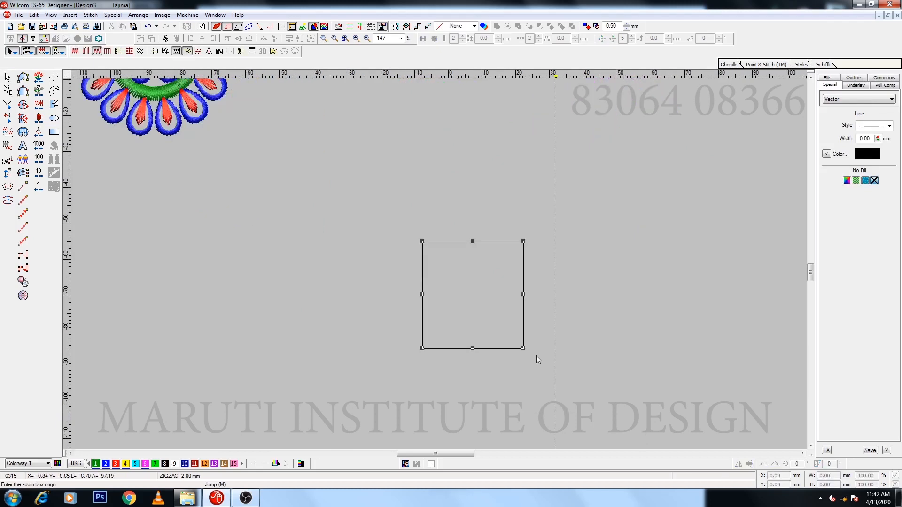
# Draw crossing vertical and horizontal guide lines about 39 mm long and align the square's centre to their crossing
pyautogui.press('z')
pyautogui.click(54, 91)
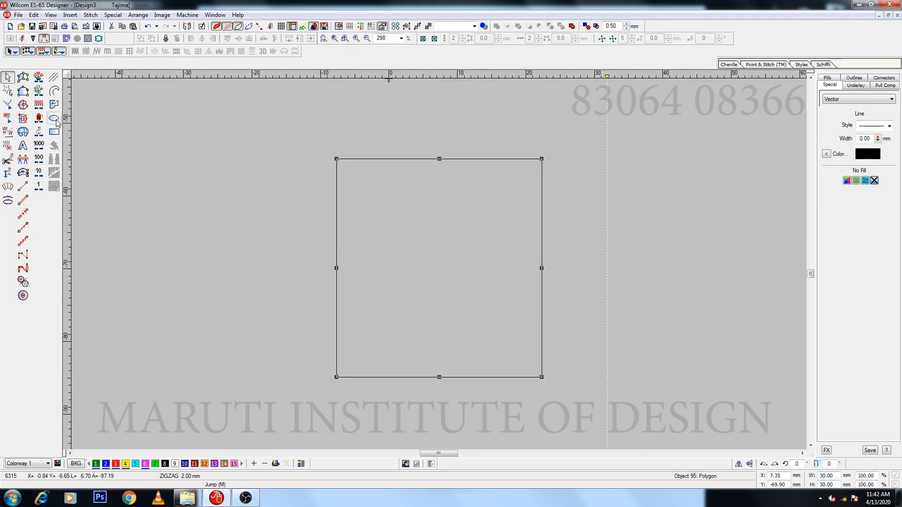
pyautogui.click(434, 137)
pyautogui.click(453, 425)
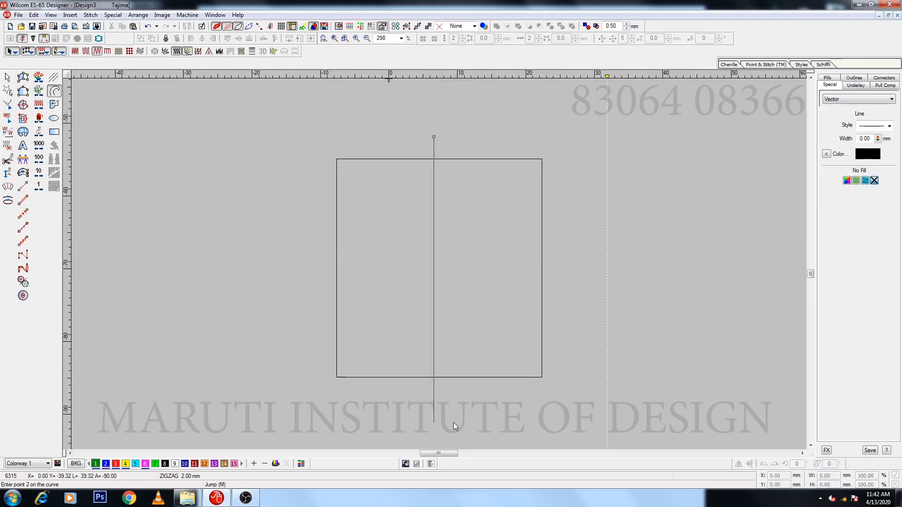
pyautogui.press('Return')
pyautogui.moveTo(271, 122); pyautogui.dragTo(613, 399)
pyautogui.click(203, 40)
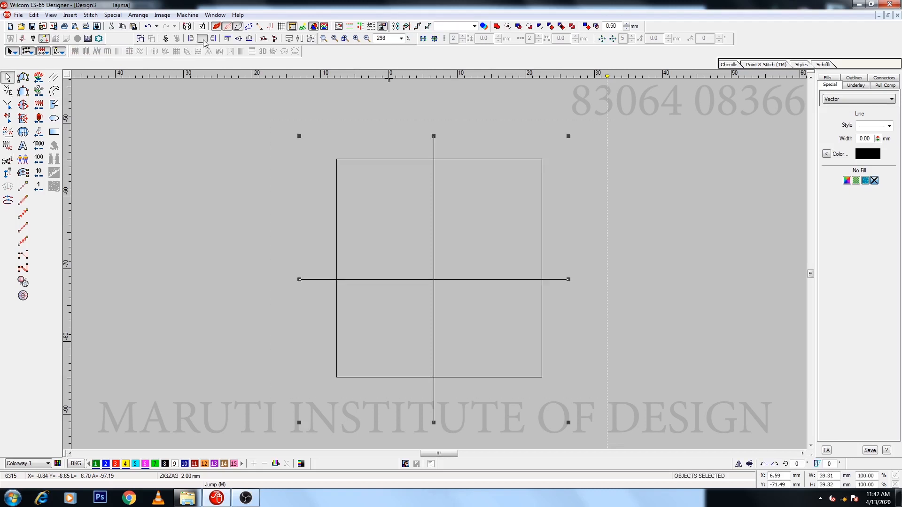
# Place a star at the crossing of the guide lines and set its width and height to 7 mm
pyautogui.click(54, 118)
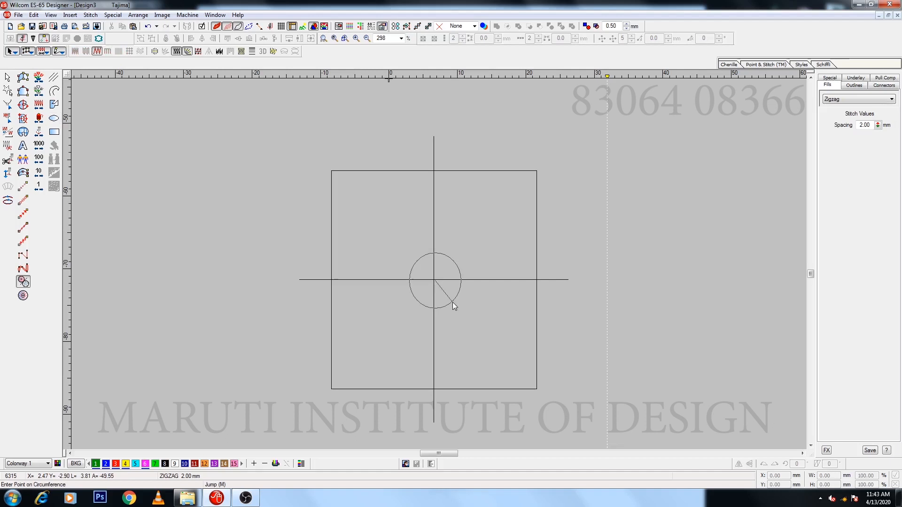
pyautogui.click(452, 302)
pyautogui.press('Return')
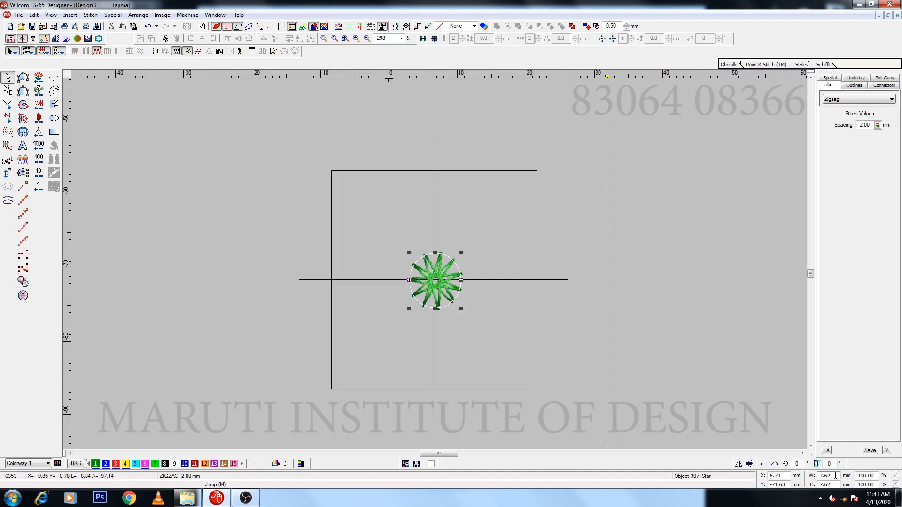
pyautogui.click(828, 476)
pyautogui.write('7')
pyautogui.press('Tab')
pyautogui.write('7')
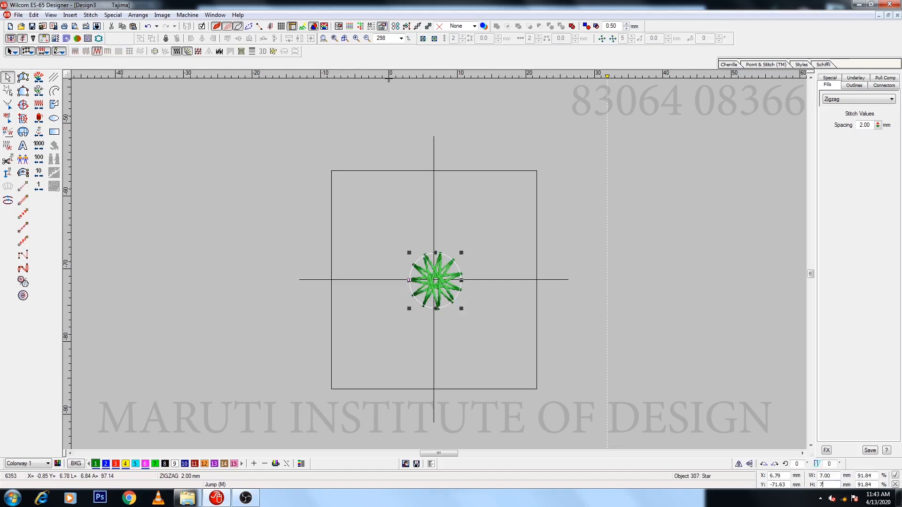
pyautogui.press('Return')
# Draw a circle overlapping the star and set its diameter to 8.5 mm
pyautogui.press('z')
pyautogui.moveTo(427, 285); pyautogui.dragTo(426, 285)
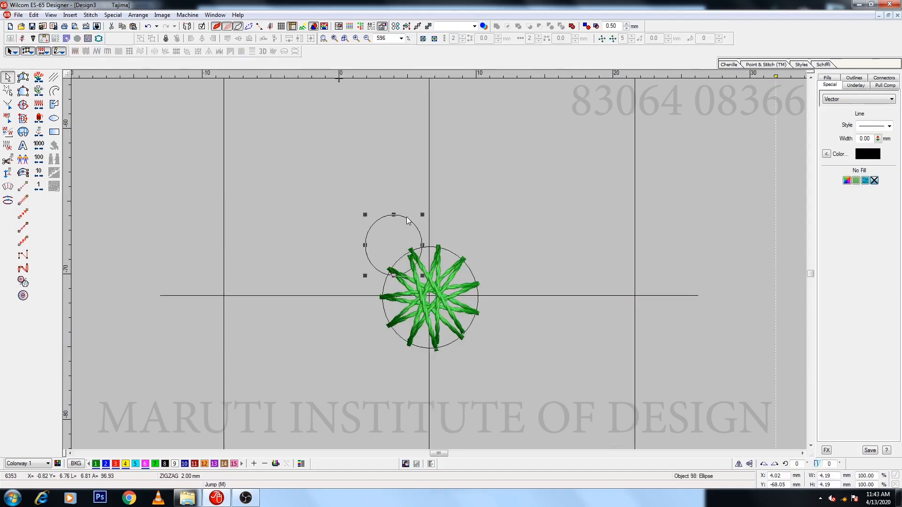
pyautogui.click(828, 475)
pyautogui.write('8.5')
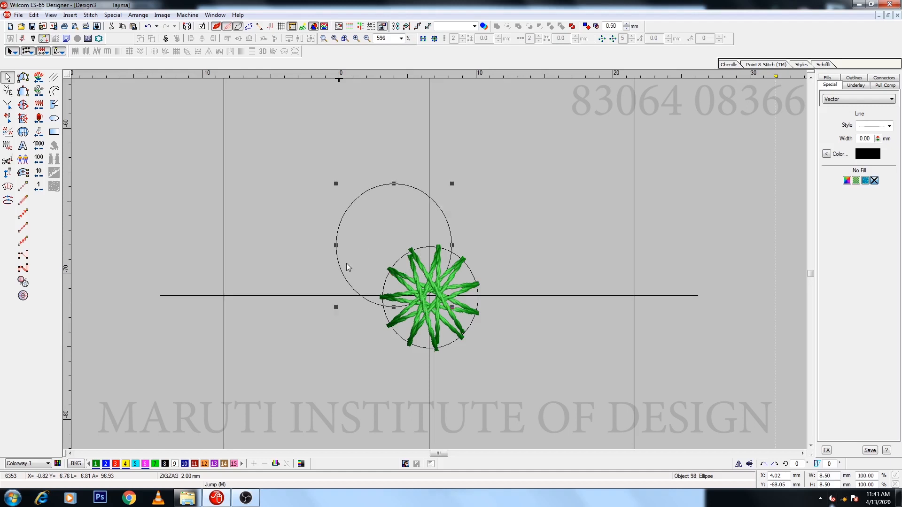
# Align the centres of the 8.5 mm circle, the star, the guide lines and the 30 mm square
pyautogui.hotkey('shift', 'z')
pyautogui.hotkey('ctrl', 'a')
pyautogui.click(271, 36)
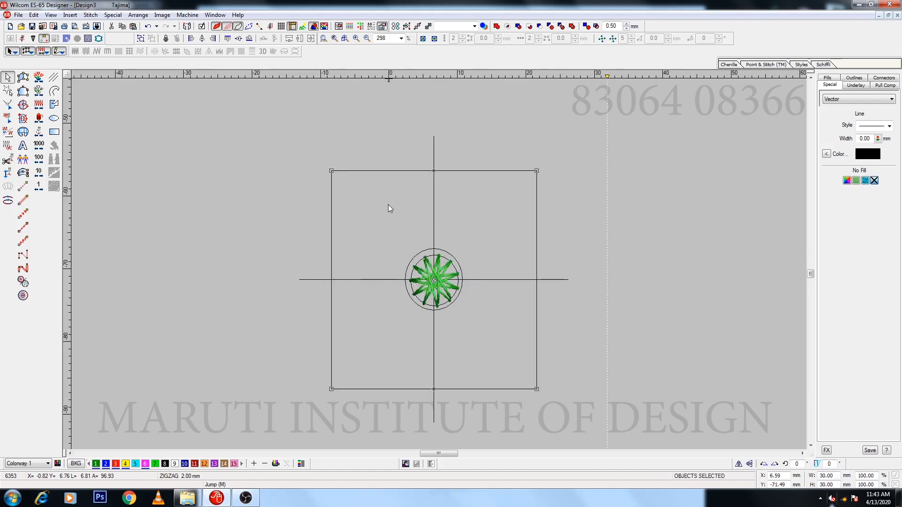
pyautogui.press('z')
pyautogui.hotkey('shift', 'z')
pyautogui.press('Escape')
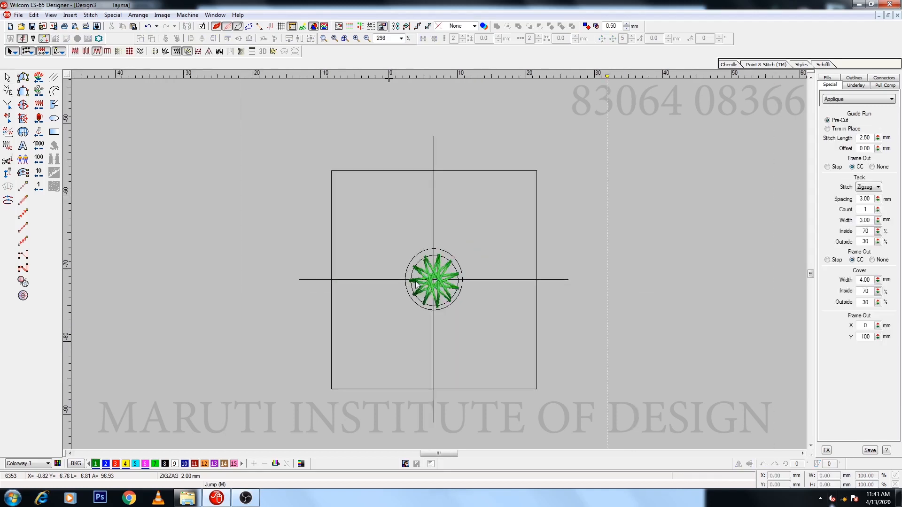
# Digitize a closed zigzag column ring around the star with slanted point pairs following the 8.5 mm circle
pyautogui.click(458, 174)
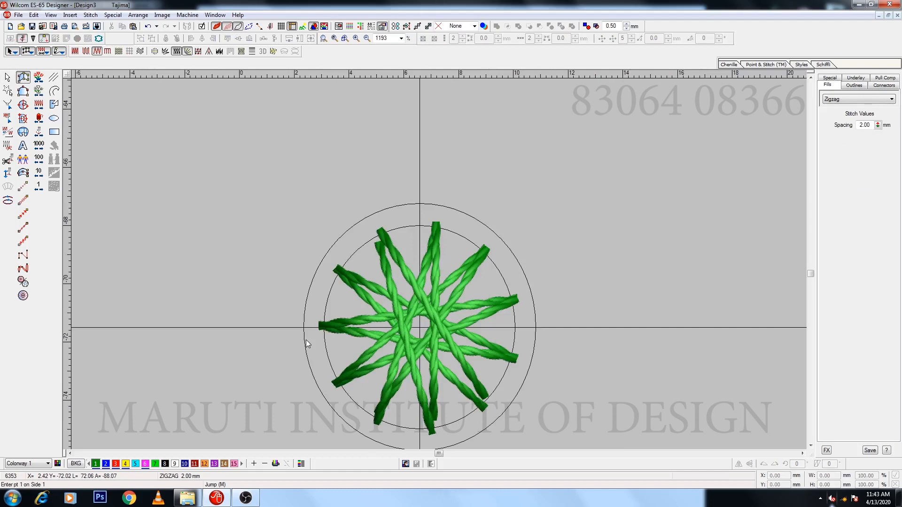
pyautogui.click(306, 347)
pyautogui.click(315, 275)
pyautogui.click(436, 205)
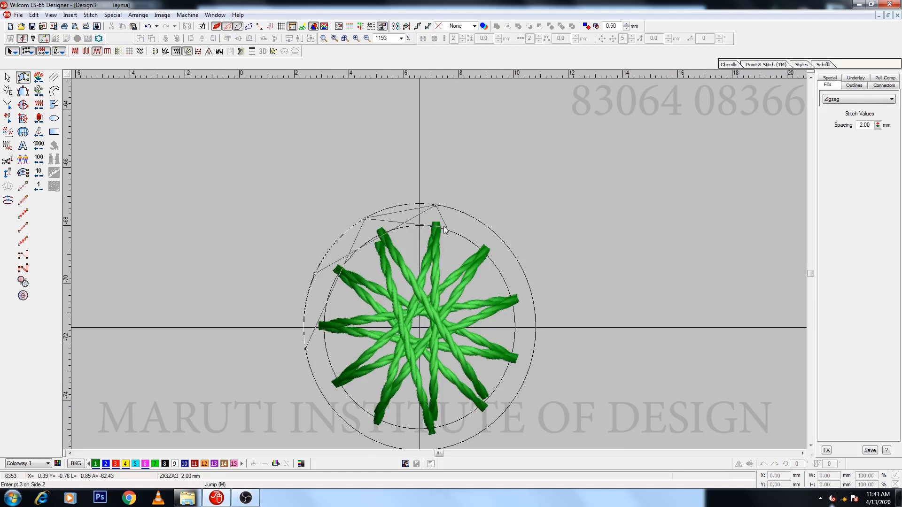
pyautogui.rightClick(501, 240)
pyautogui.rightClick(436, 205)
pyautogui.rightClick(532, 307)
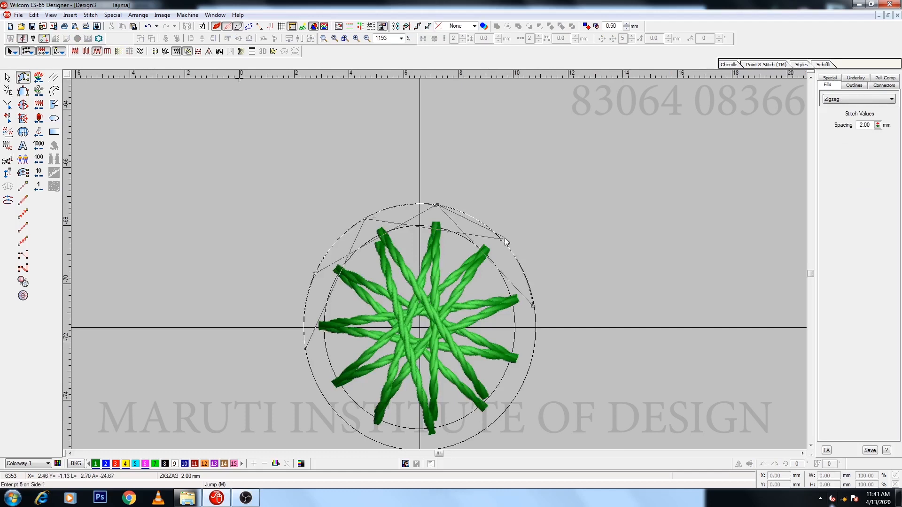
pyautogui.rightClick(501, 240)
pyautogui.rightClick(521, 382)
pyautogui.rightClick(533, 307)
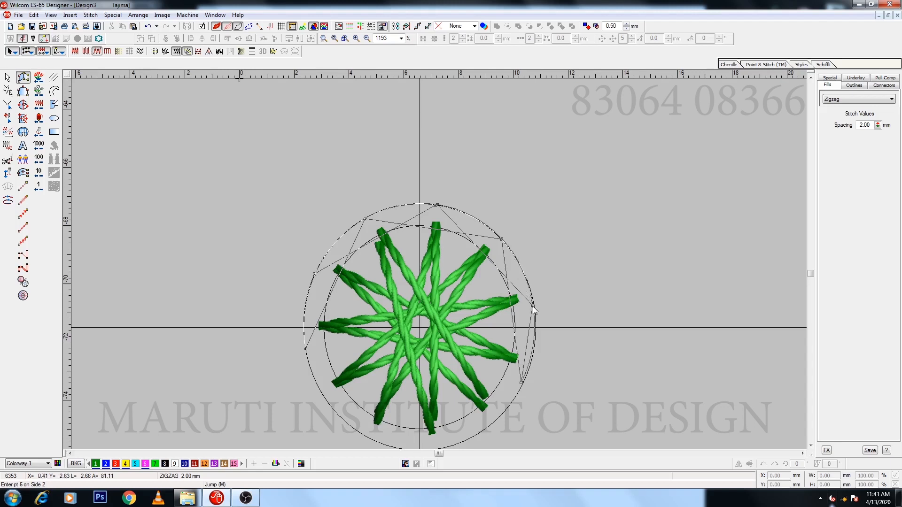
pyautogui.rightClick(402, 367)
pyautogui.rightClick(389, 368)
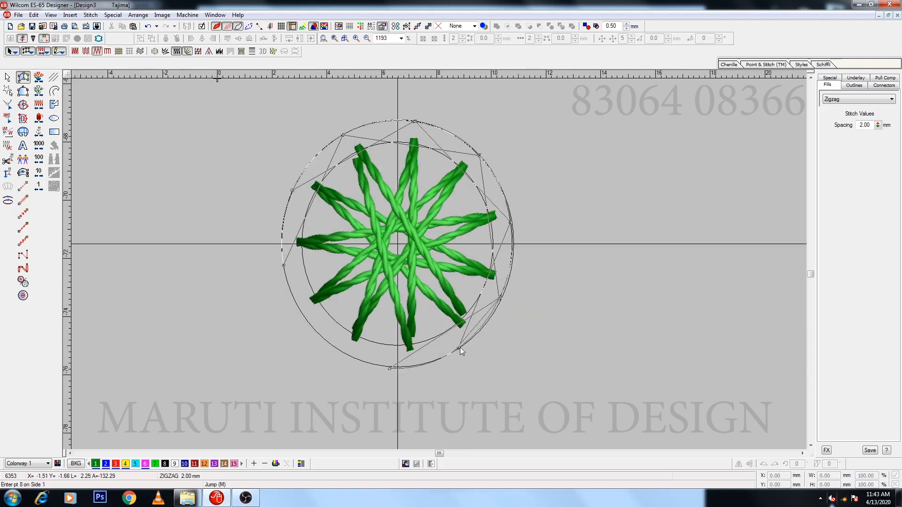
pyautogui.rightClick(459, 350)
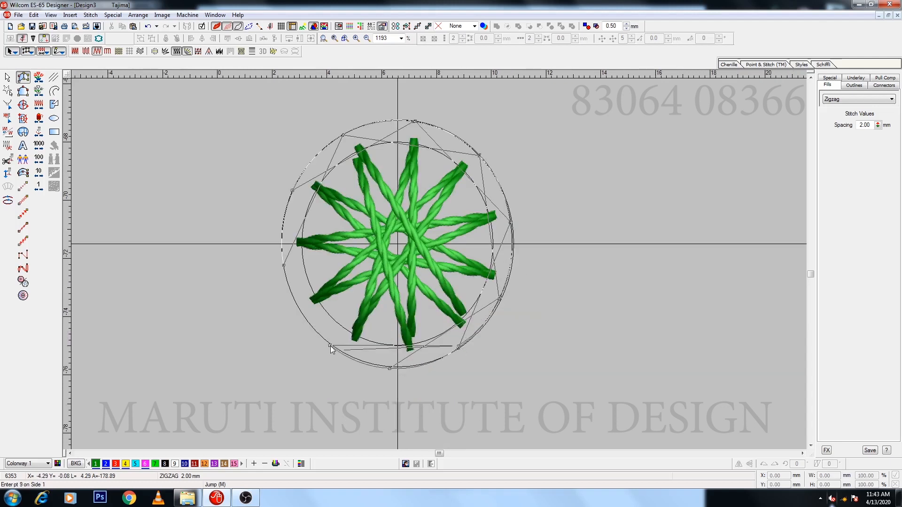
pyautogui.rightClick(392, 370)
pyautogui.rightClick(286, 278)
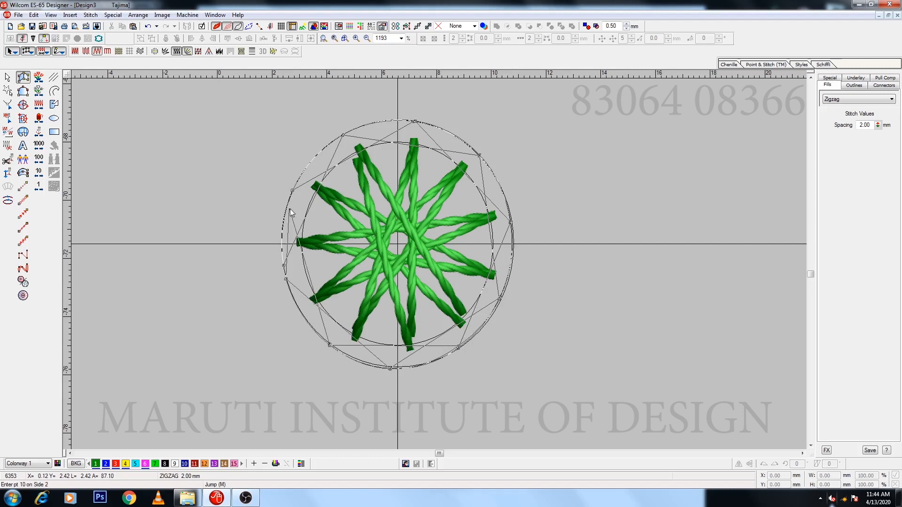
pyautogui.rightClick(288, 205)
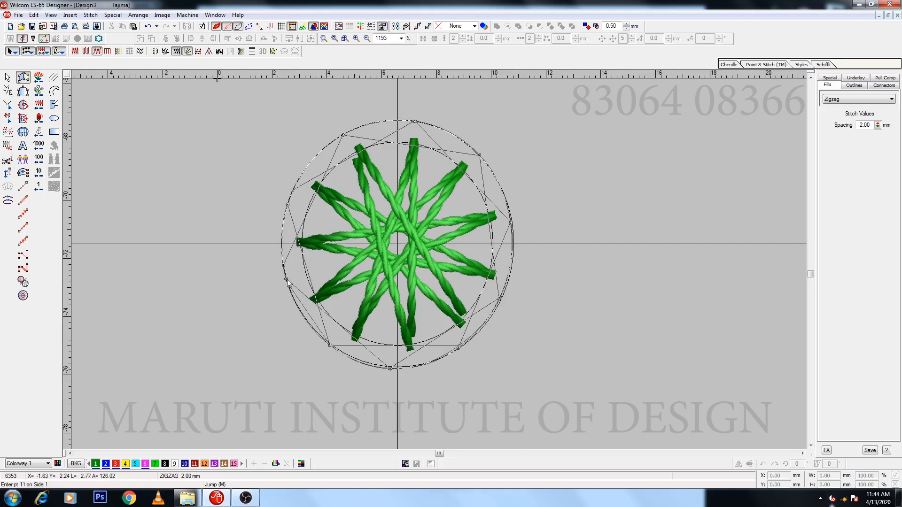
pyautogui.rightClick(329, 142)
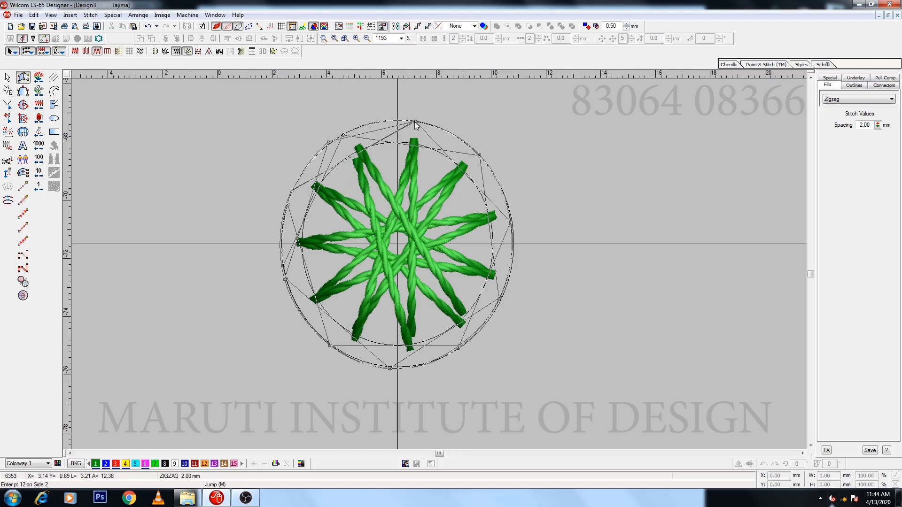
pyautogui.press('Return')
pyautogui.click(841, 99)
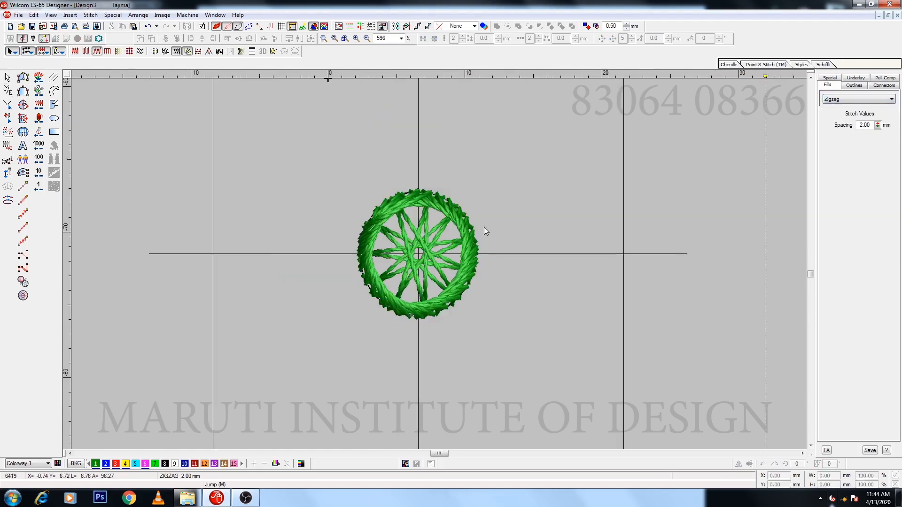
# Draw an open petal-shaped vector curve rising from the wheel's top edge and arching over the vertical guide line
pyautogui.hotkey('shift', 'z')
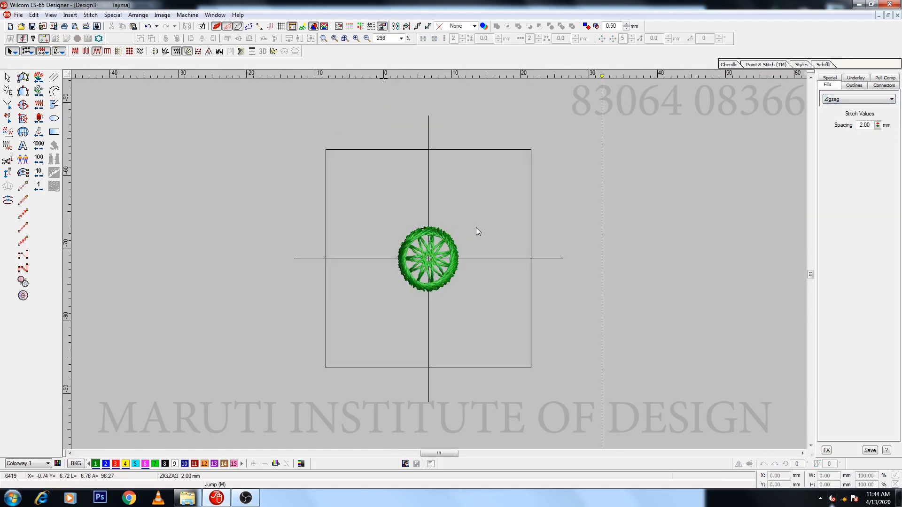
pyautogui.press('z')
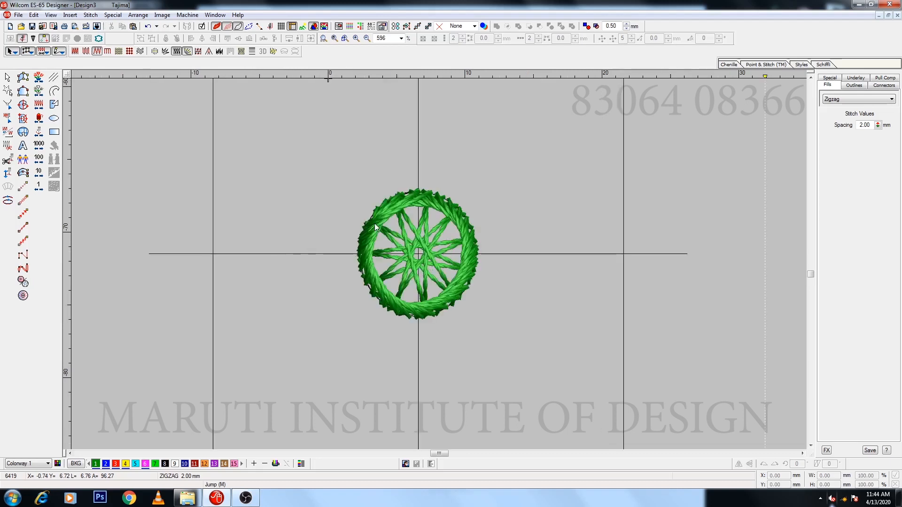
pyautogui.scroll(2, 490, 215)
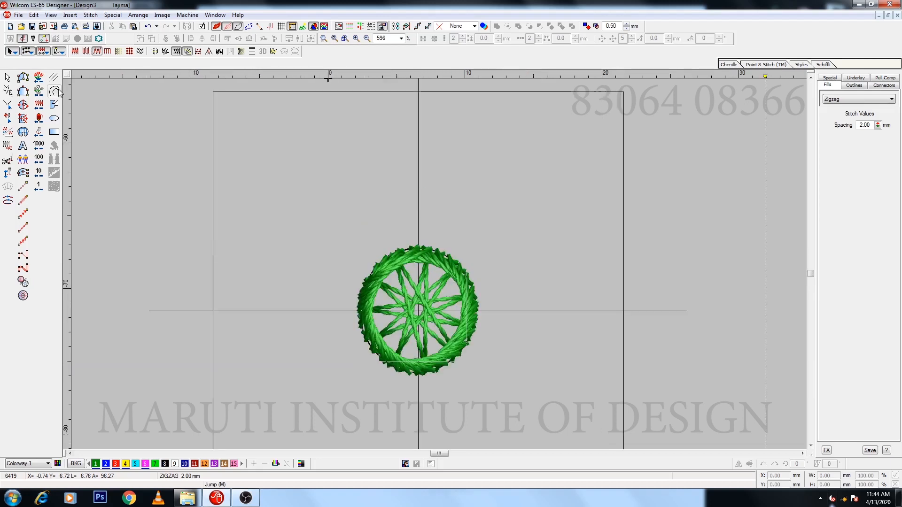
pyautogui.click(55, 91)
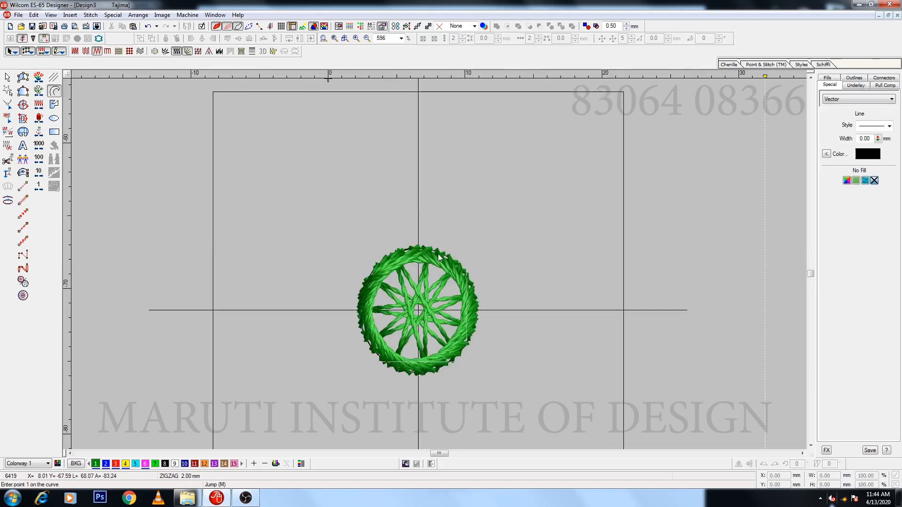
pyautogui.click(437, 253)
pyautogui.click(454, 207)
pyautogui.click(458, 137)
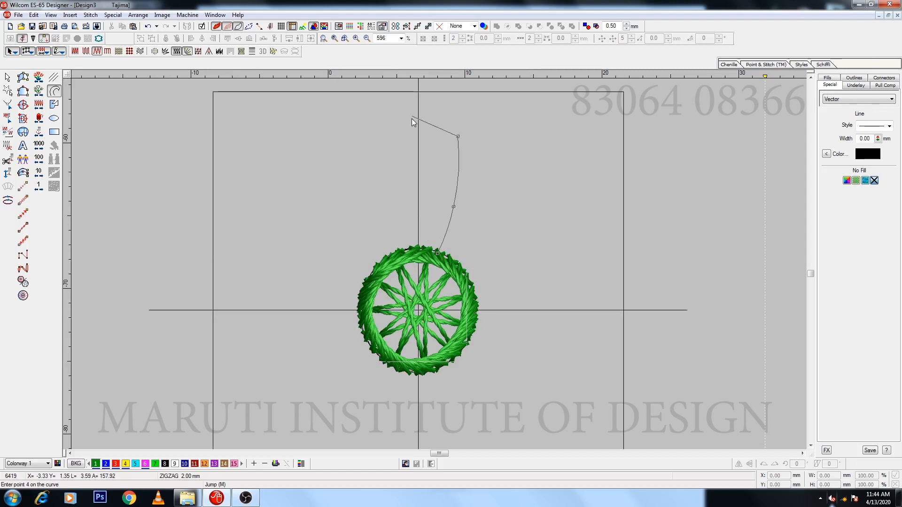
pyautogui.click(411, 116)
pyautogui.click(371, 140)
pyautogui.click(376, 168)
pyautogui.press('Return')
# Reshape the petal curve by moving its foot closer to the guide line, raising its crown and removing a surplus control point
pyautogui.press('h')
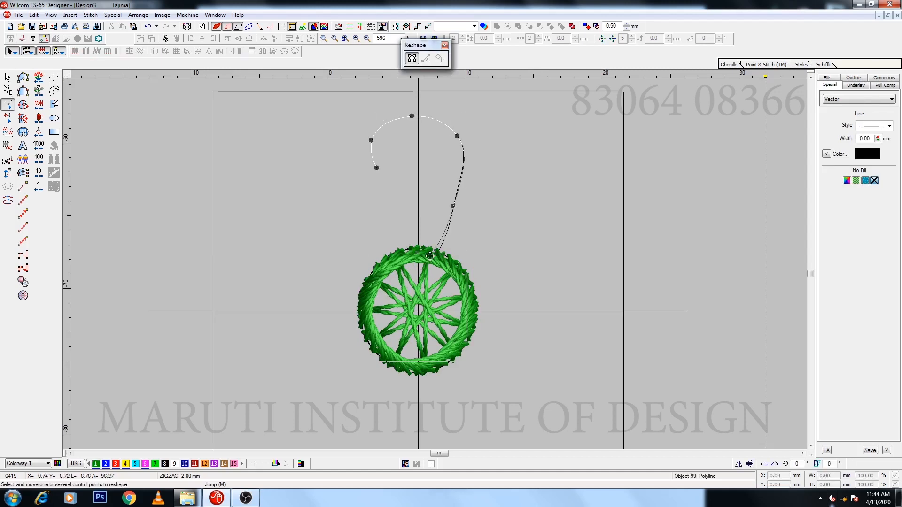
pyautogui.click(430, 256)
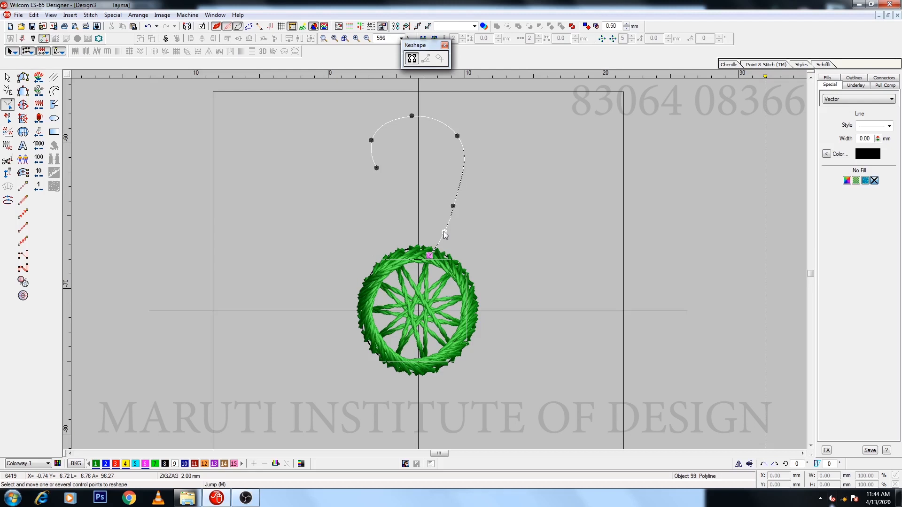
pyautogui.click(444, 231)
pyautogui.moveTo(411, 116); pyautogui.dragTo(412, 107)
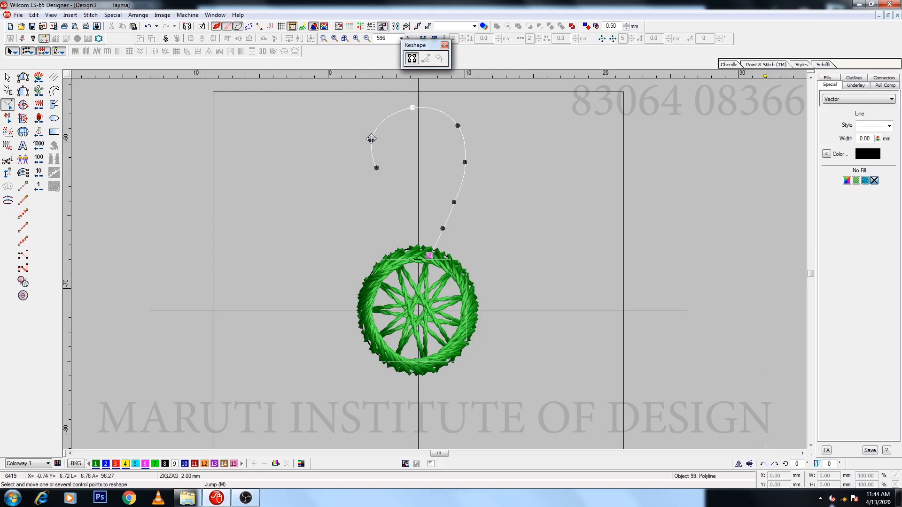
pyautogui.moveTo(371, 139); pyautogui.dragTo(376, 130)
pyautogui.moveTo(376, 167); pyautogui.dragTo(378, 166)
pyautogui.moveTo(443, 229); pyautogui.dragTo(442, 227)
pyautogui.press('Delete')
pyautogui.moveTo(412, 108); pyautogui.dragTo(417, 105)
pyautogui.press('Escape')
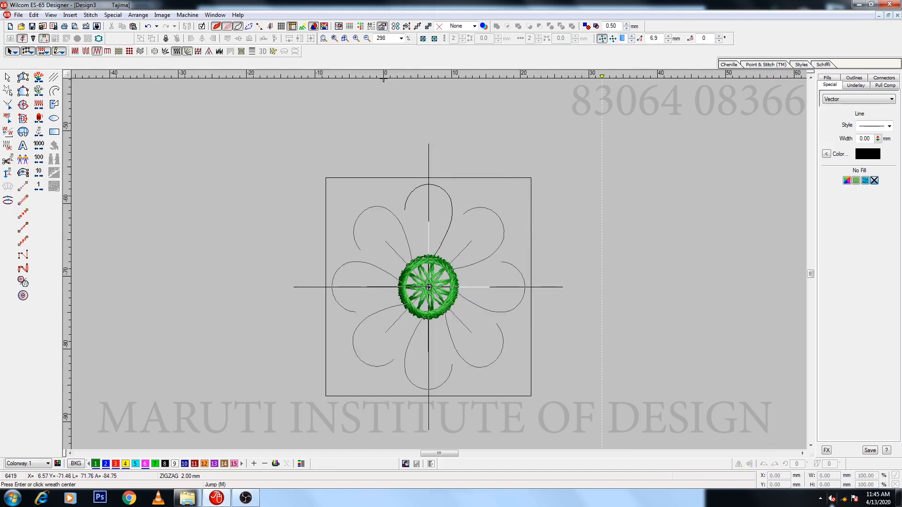
# Wreath the petal curve eight times around the wheel's centre
pyautogui.click(428, 287)
pyautogui.press('z')
# Reshape the top petal wider on both sides and slightly higher at its crown
pyautogui.press('h')
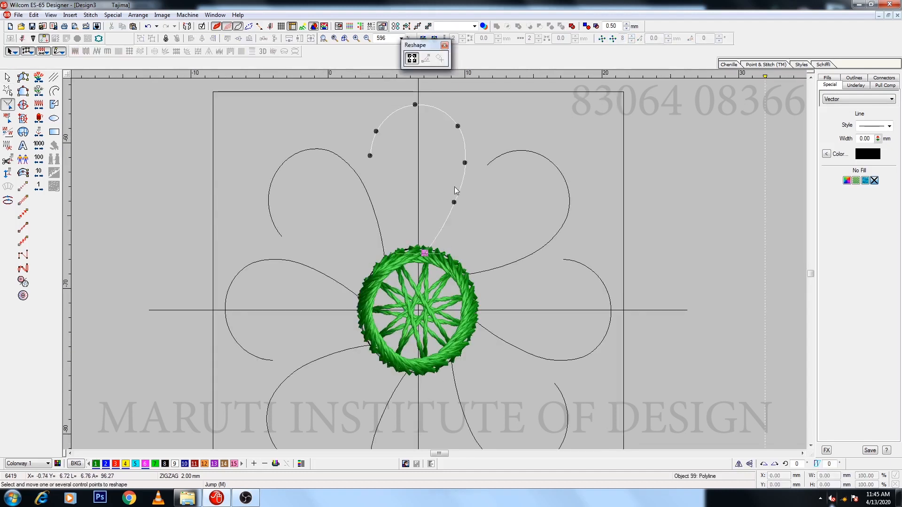
pyautogui.moveTo(458, 126); pyautogui.dragTo(463, 127)
pyautogui.moveTo(465, 163); pyautogui.dragTo(469, 165)
pyautogui.moveTo(454, 202); pyautogui.dragTo(458, 208)
pyautogui.click(371, 156)
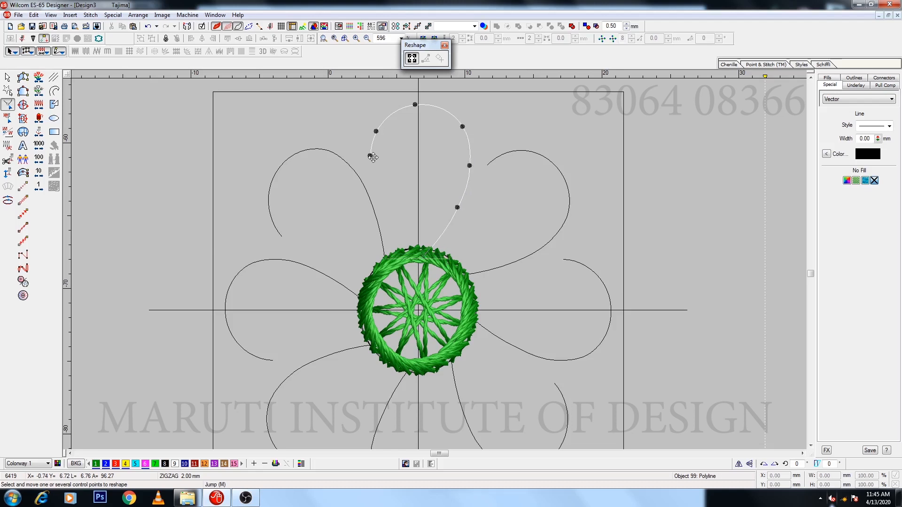
pyautogui.moveTo(376, 131); pyautogui.dragTo(373, 129)
pyautogui.moveTo(371, 156); pyautogui.dragTo(367, 157)
pyautogui.moveTo(415, 105); pyautogui.dragTo(415, 100)
pyautogui.press('Escape')
# Delete the wreathed petal copies around the wheel, leaving only the reshaped top petal
pyautogui.click(545, 243)
pyautogui.press('Delete')
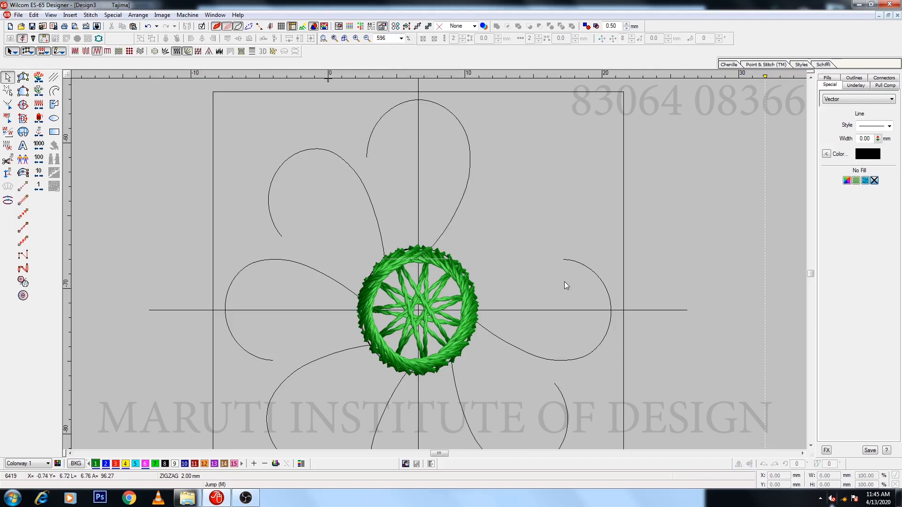
pyautogui.click(582, 267)
pyautogui.press('Delete')
pyautogui.click(368, 192)
pyautogui.press('Delete')
pyautogui.click(319, 274)
pyautogui.press('Delete')
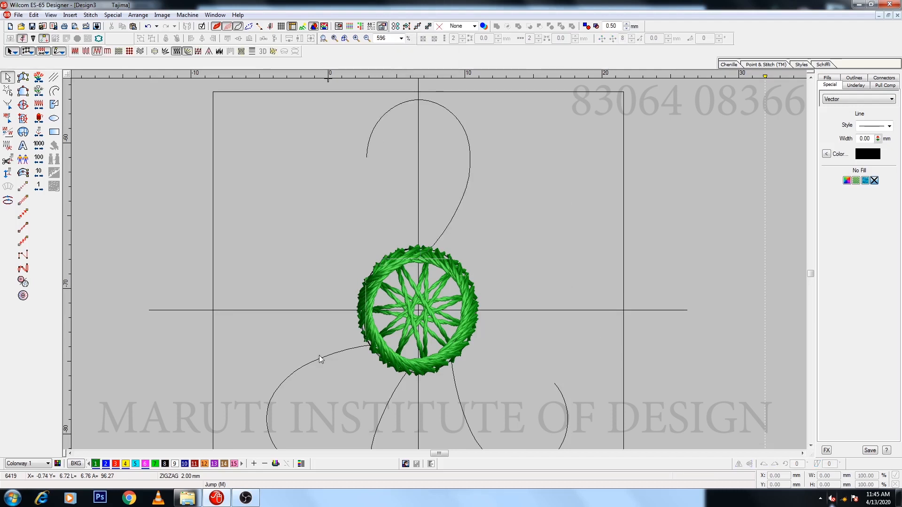
pyautogui.click(320, 359)
pyautogui.press('Delete')
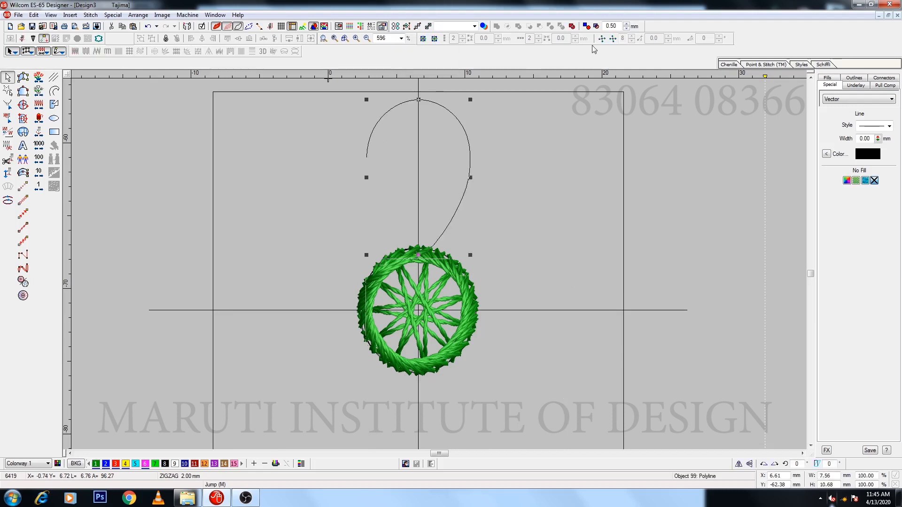
# Wreath the reshaped top petal eight times around the wheel's centre
pyautogui.hotkey('ctrl', 'z')
pyautogui.hotkey('ctrl', 'z')
pyautogui.hotkey('ctrl', 'z')
pyautogui.hotkey('ctrl', 'z')
pyautogui.hotkey('ctrl', 'z')
pyautogui.hotkey('ctrl', 'z')
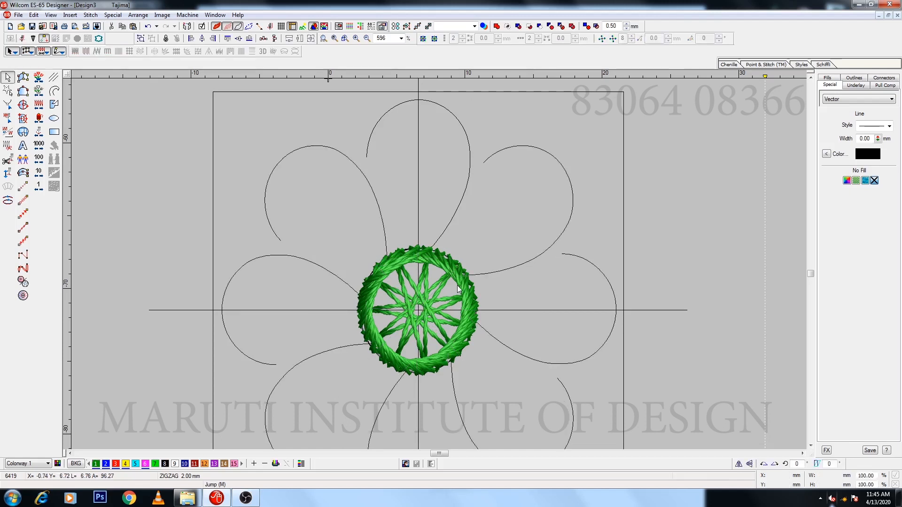
pyautogui.press('Escape')
# Draw an open curve about 9.5 mm wide and 11.6 mm high around the top petal, from the wheel's rim over the crown to the left neighbouring petal
pyautogui.click(54, 91)
pyautogui.click(431, 248)
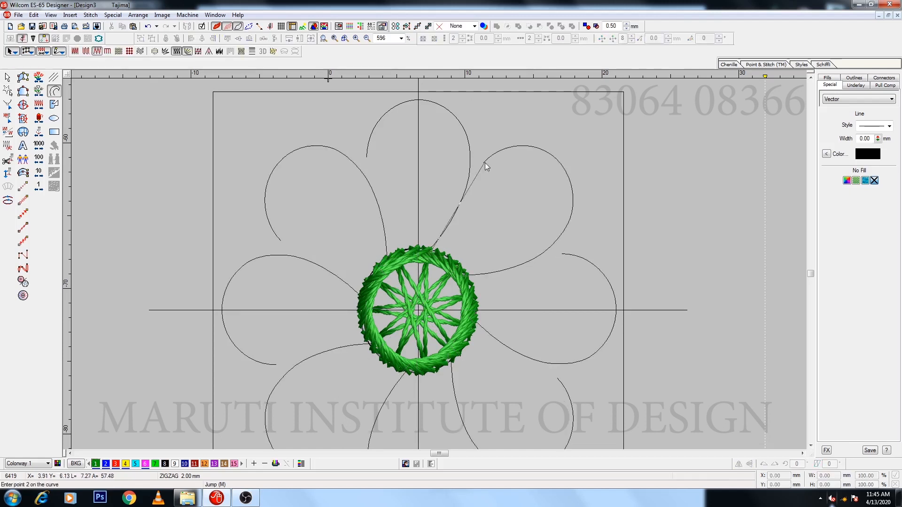
pyautogui.click(484, 162)
pyautogui.click(426, 175)
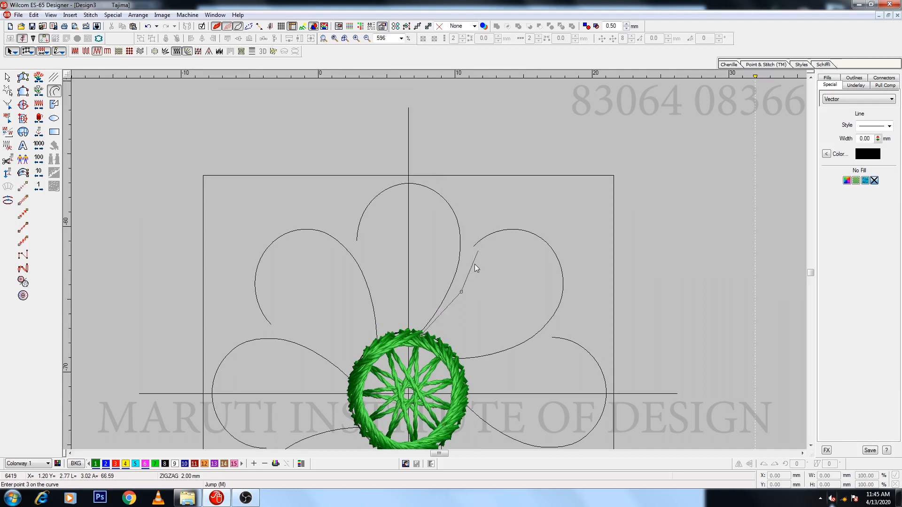
pyautogui.press('BackSpace')
pyautogui.click(477, 227)
pyautogui.click(444, 176)
pyautogui.click(375, 177)
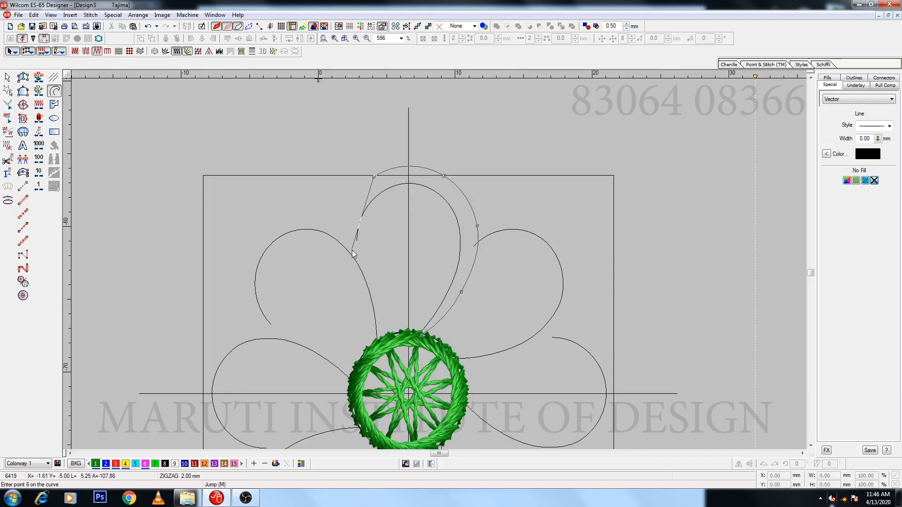
pyautogui.click(354, 254)
pyautogui.press('Return')
# Reshape the inner top petal curve so its open left end extends slightly further down towards the wheel
pyautogui.press('h')
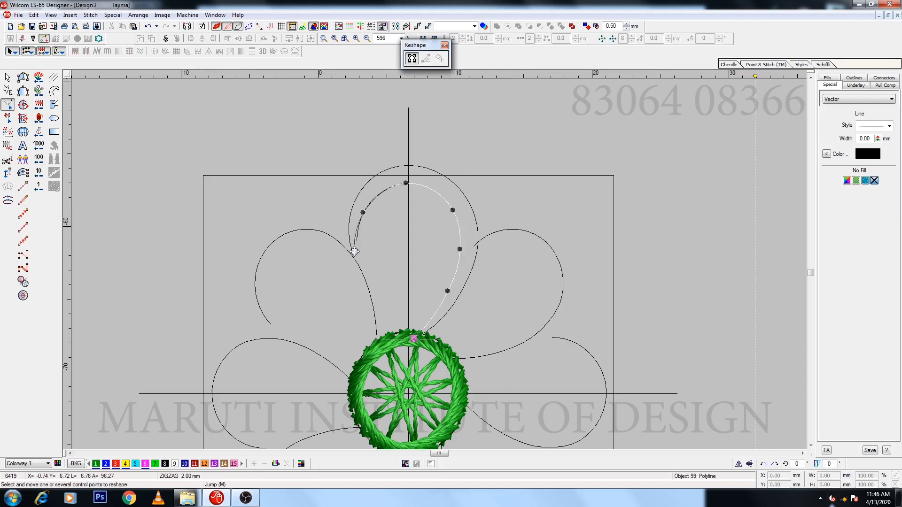
pyautogui.click(353, 252)
pyautogui.press('Escape')
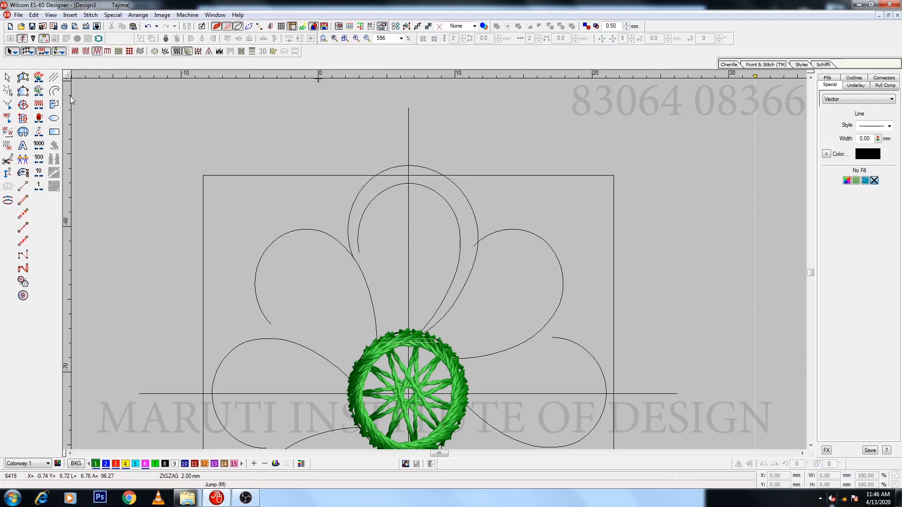
# Digitize the inner top petal with Input A from the wheel's rim to the crown, as a satin fill with 0.60 mm spacing
pyautogui.press('a')
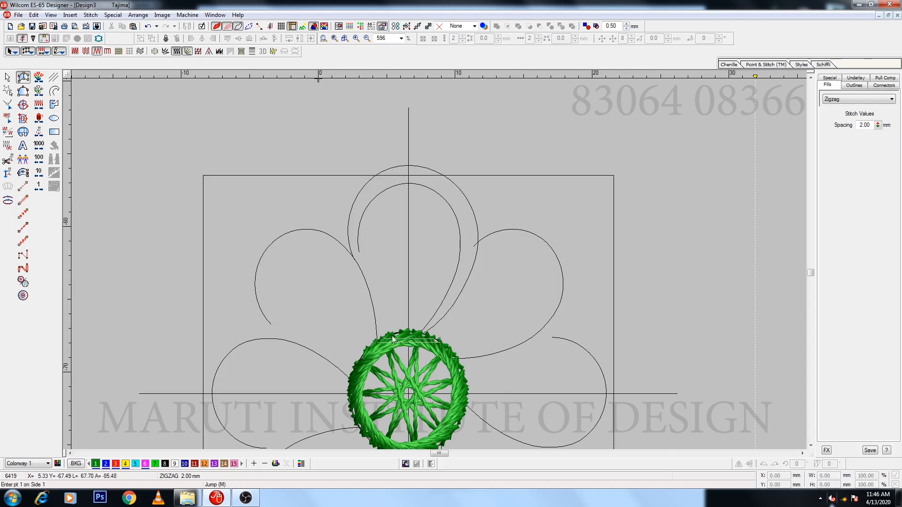
pyautogui.click(387, 336)
pyautogui.click(375, 292)
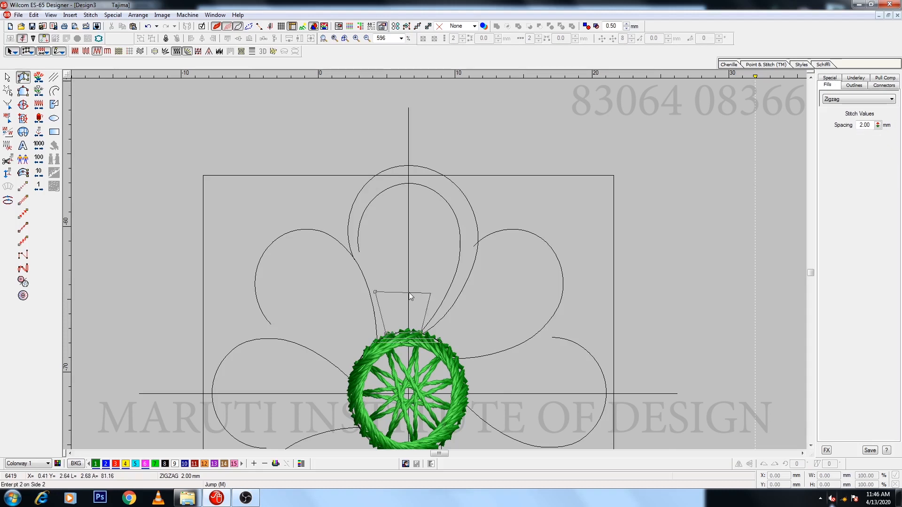
pyautogui.click(445, 296)
pyautogui.press('BackSpace')
pyautogui.press('BackSpace')
pyautogui.click(385, 306)
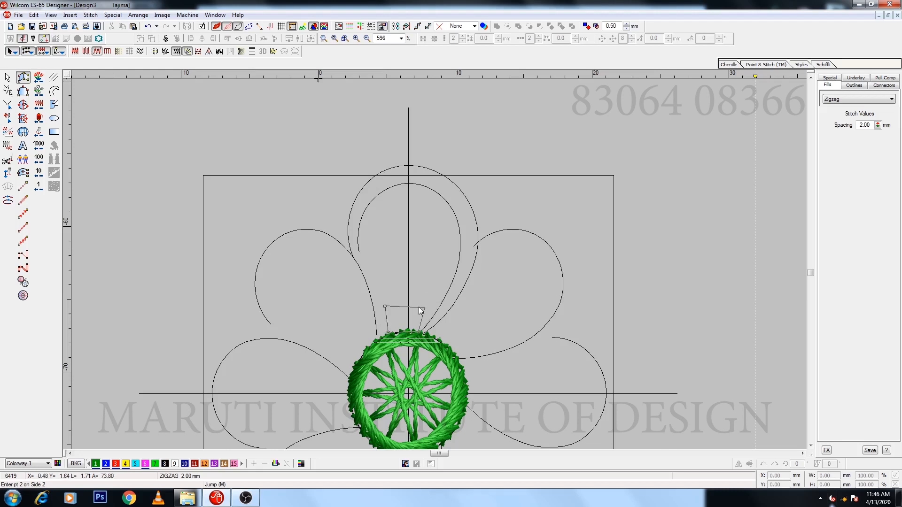
pyautogui.click(375, 279)
pyautogui.click(439, 308)
pyautogui.click(454, 273)
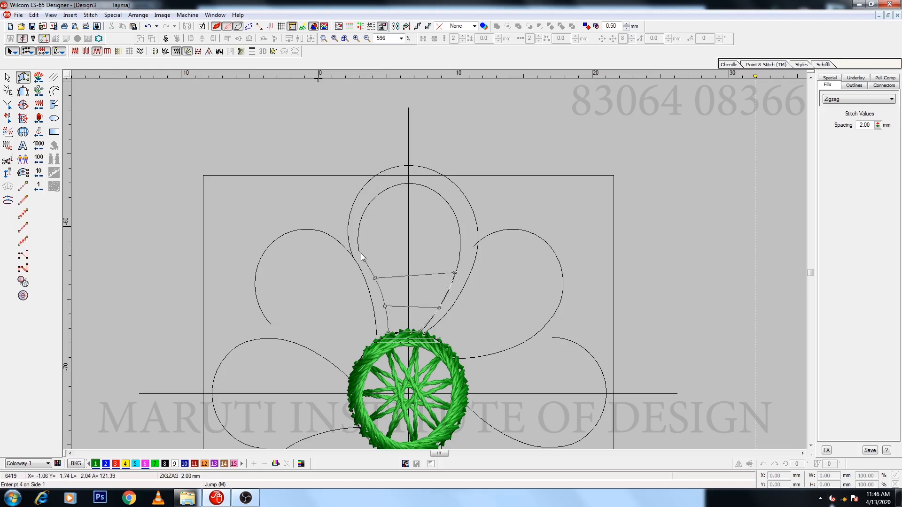
pyautogui.click(361, 254)
pyautogui.click(459, 241)
pyautogui.click(361, 218)
pyautogui.click(450, 206)
pyautogui.click(393, 184)
pyautogui.click(407, 183)
pyautogui.press('Return')
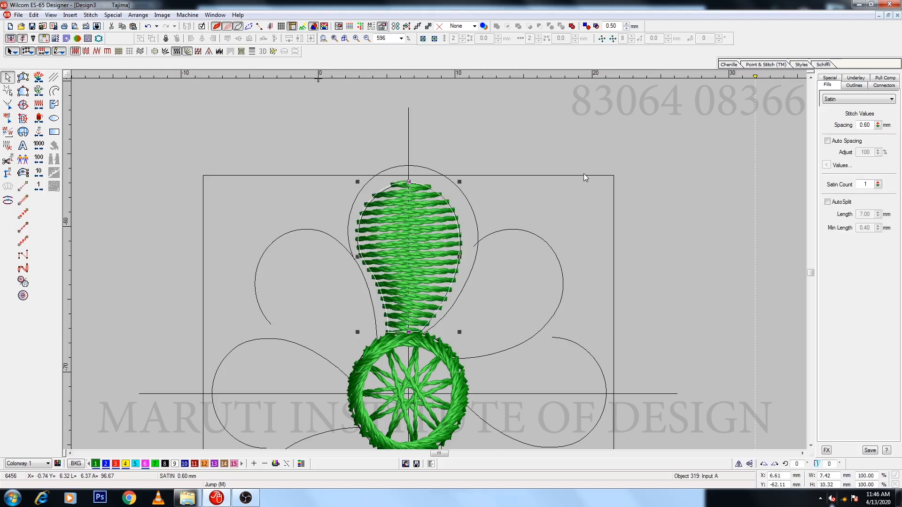
# Add a control point on the upper right side of the outer petal curve and adjust it slightly inward
pyautogui.click(469, 199)
pyautogui.press('h')
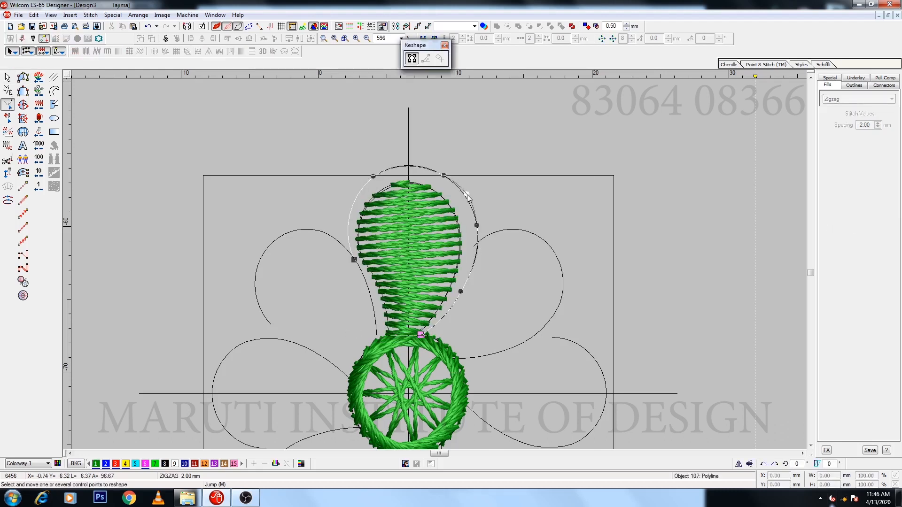
pyautogui.moveTo(467, 194); pyautogui.dragTo(465, 194)
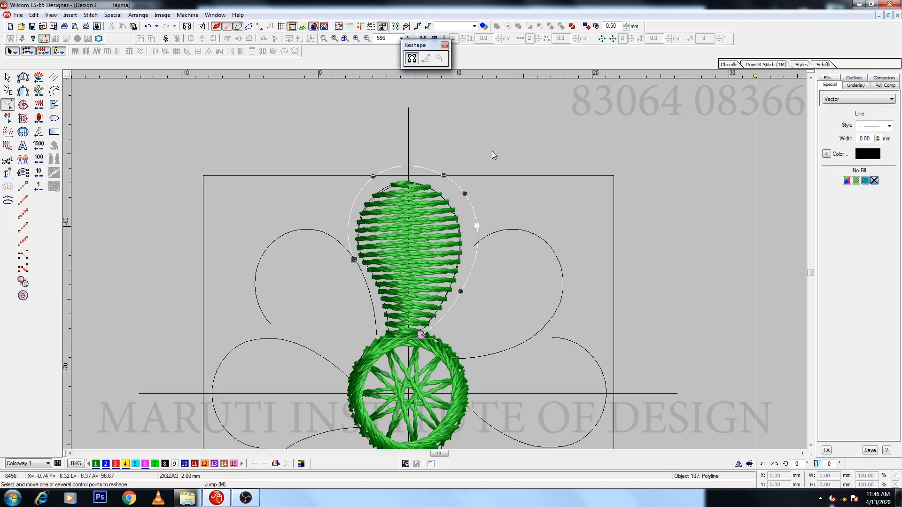
pyautogui.press('space')
pyautogui.click(417, 335)
pyautogui.rightClick(469, 276)
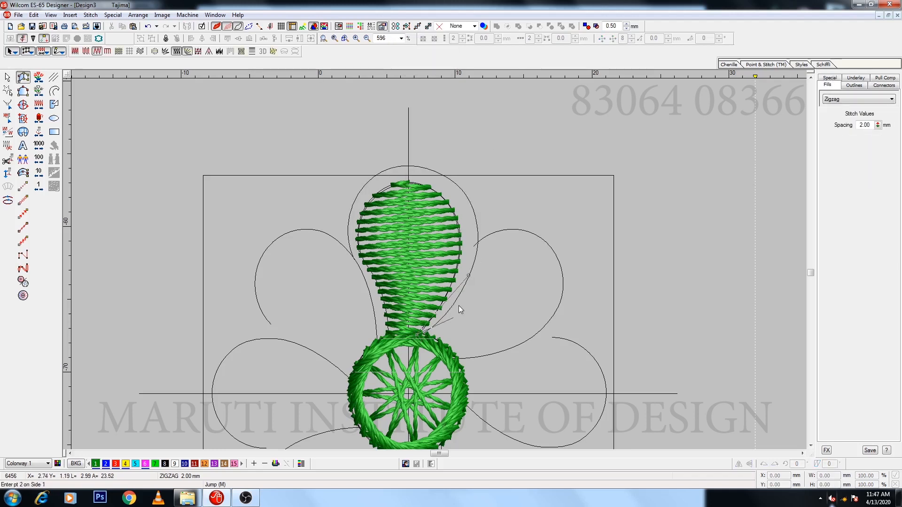
pyautogui.click(444, 316)
pyautogui.click(471, 205)
pyautogui.press('Escape')
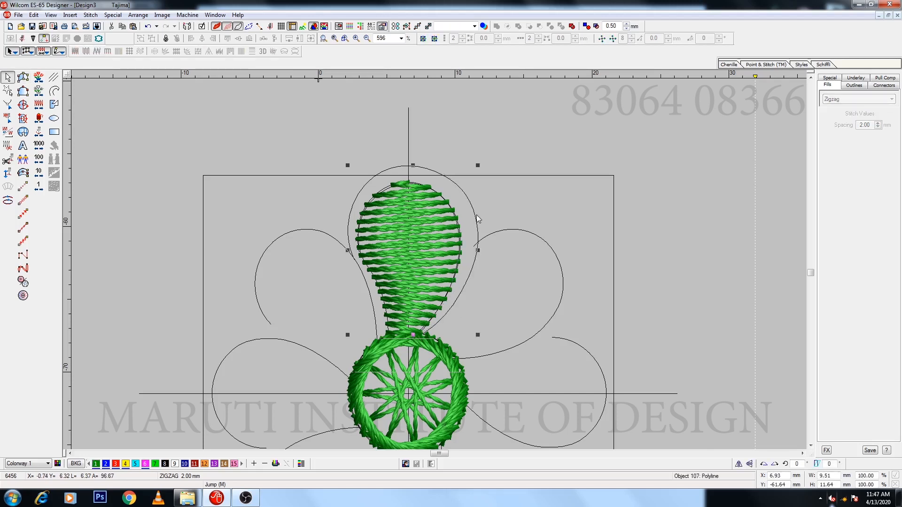
# Reshape the outer petal curve along its lower right side, crown and both upper shoulders for a rounder outline
pyautogui.press('h')
pyautogui.moveTo(461, 291); pyautogui.dragTo(460, 288)
pyautogui.press('Escape')
pyautogui.click(433, 306)
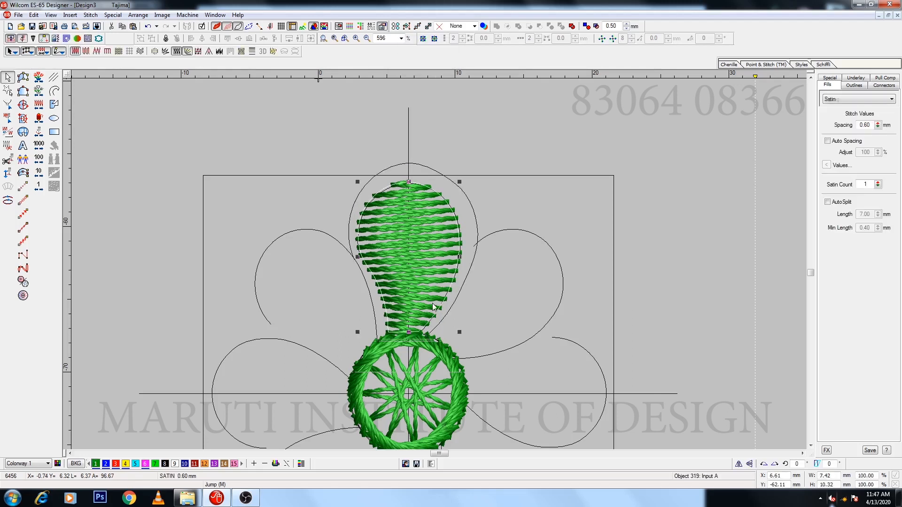
pyautogui.press('h')
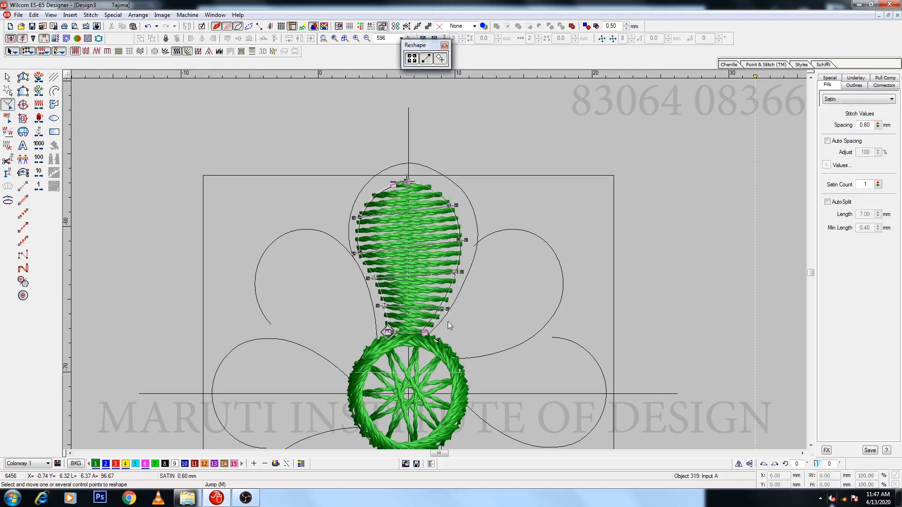
pyautogui.click(381, 174)
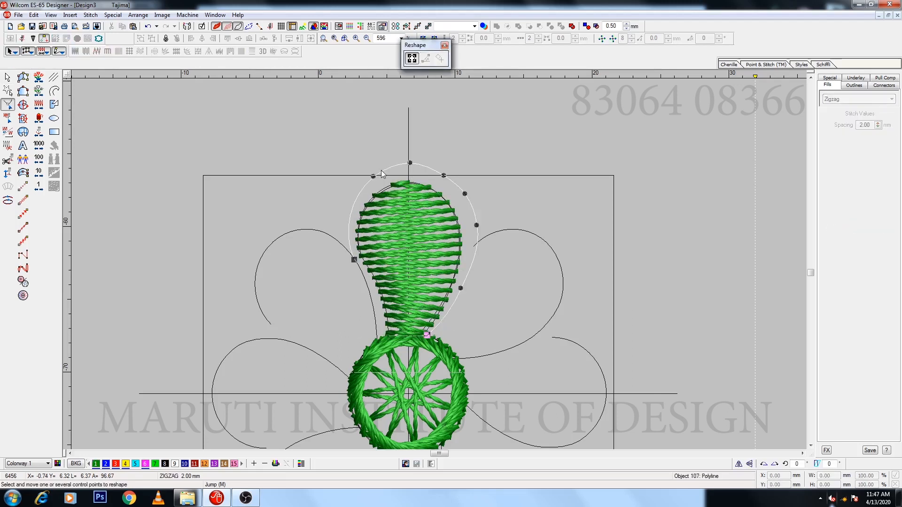
pyautogui.moveTo(373, 176); pyautogui.dragTo(369, 181)
pyautogui.moveTo(464, 193); pyautogui.dragTo(464, 188)
# Digitize a petal border with Input A from the wheel's rim around the crown to the left side, and fill it with satin
pyautogui.click(23, 77)
pyautogui.click(419, 331)
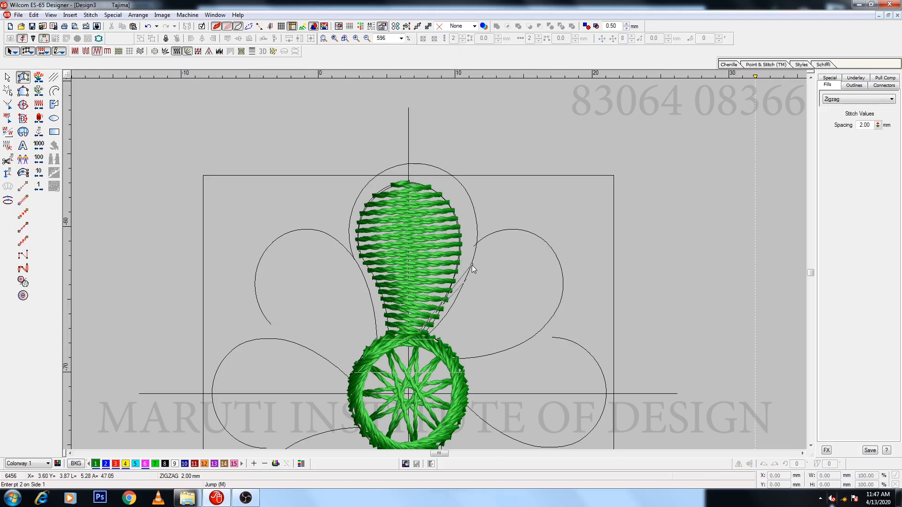
pyautogui.click(446, 315)
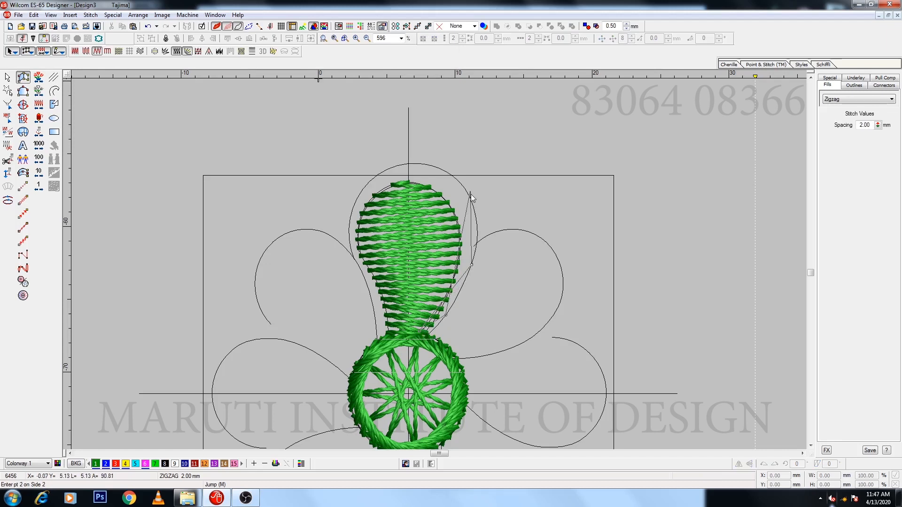
pyautogui.click(470, 197)
pyautogui.click(426, 164)
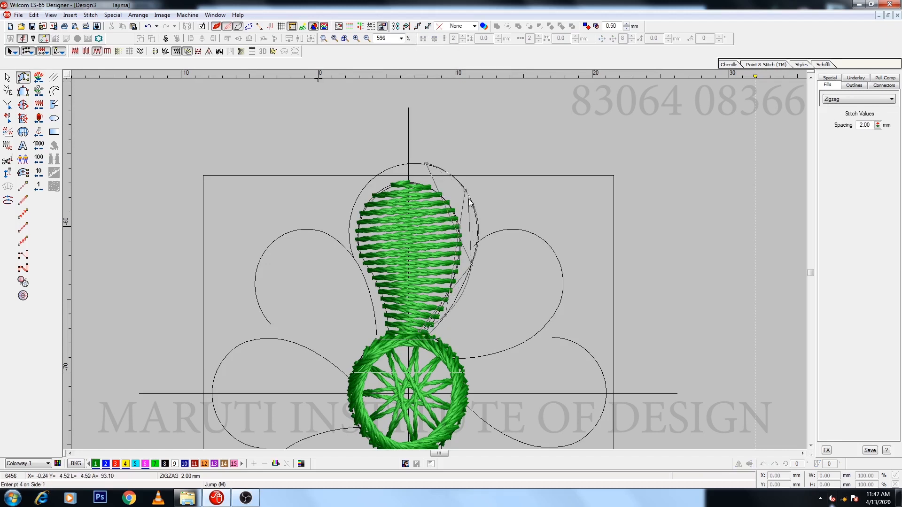
pyautogui.click(372, 177)
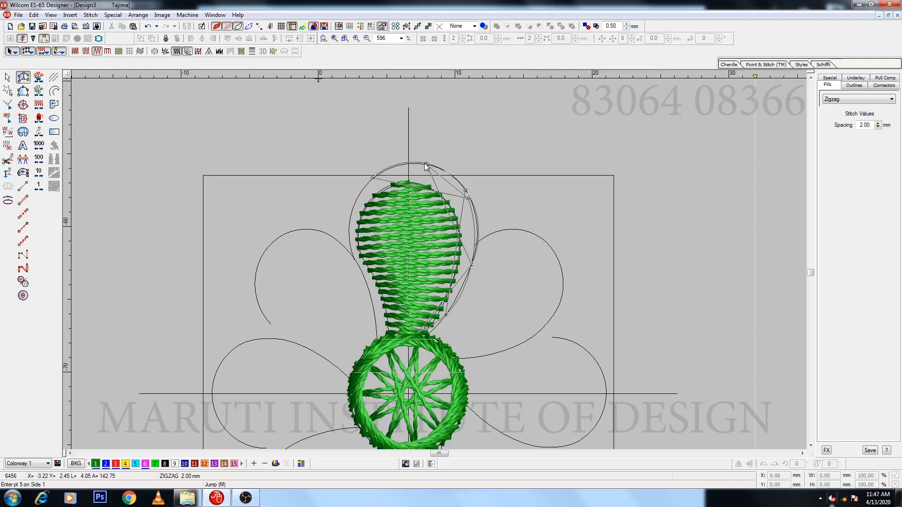
pyautogui.click(425, 164)
pyautogui.click(348, 223)
pyautogui.click(376, 177)
pyautogui.click(357, 261)
pyautogui.press('Return')
pyautogui.press('Escape')
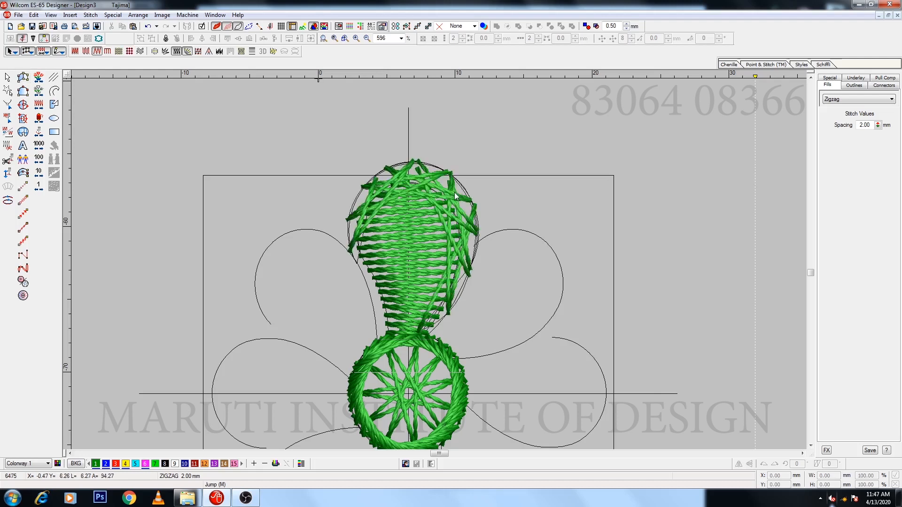
pyautogui.click(858, 99)
pyautogui.click(858, 107)
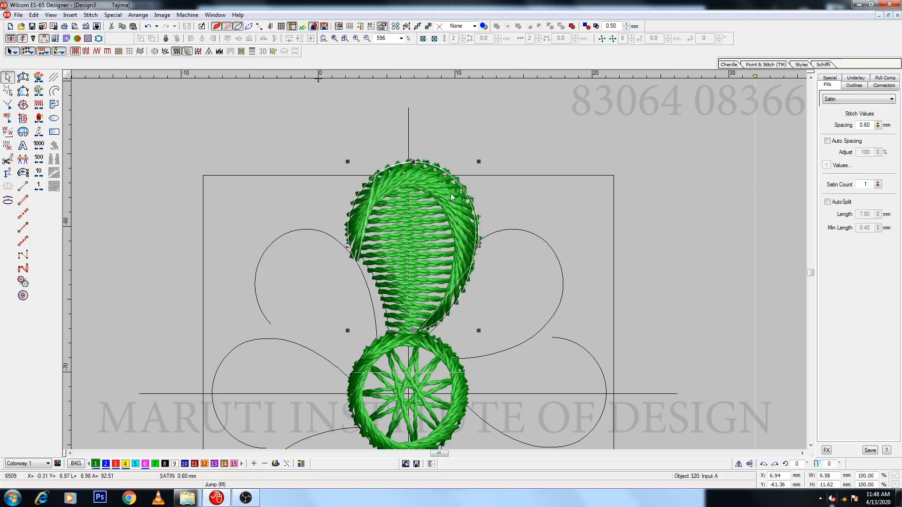
# Colour the petal border and the wheel's ring red, and wreath the stitched petal eight times around the wheel's centre
pyautogui.click(411, 266)
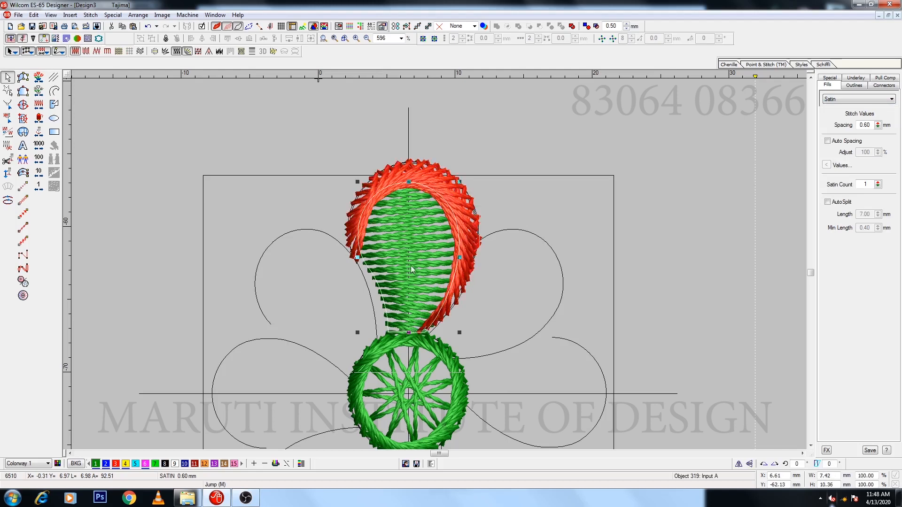
pyautogui.scroll(-1, 411, 266)
pyautogui.click(411, 282)
pyautogui.click(115, 464)
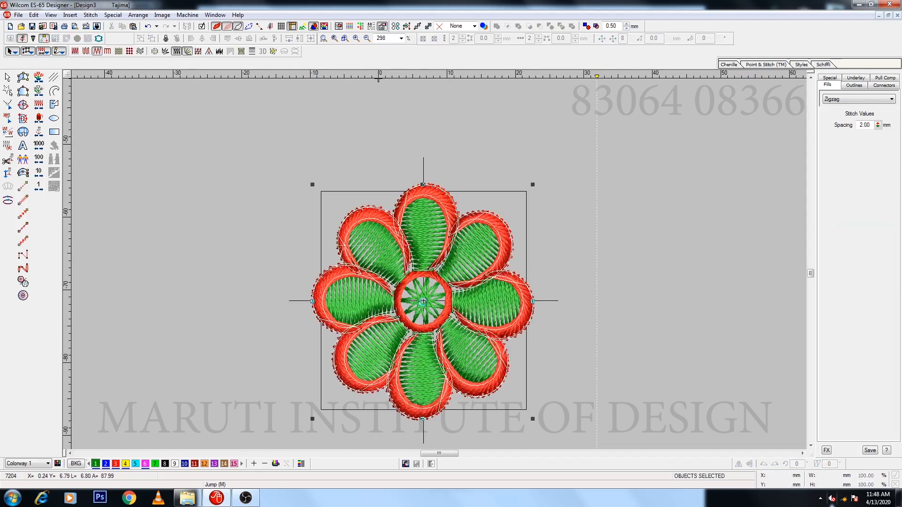
# Reshape the base of the top petal's green satin fill wider on both sides and lower onto the wheel's ring
pyautogui.scroll(-1, 426, 211)
pyautogui.click(425, 202)
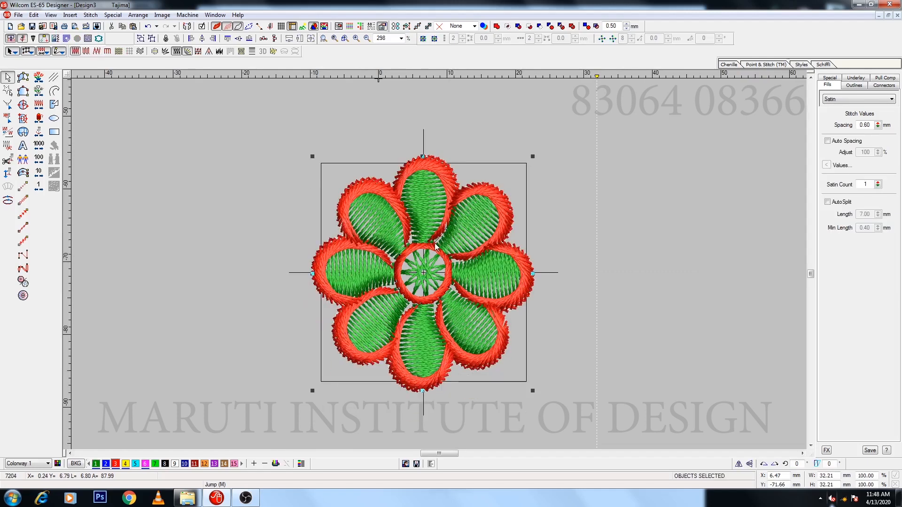
pyautogui.press('z')
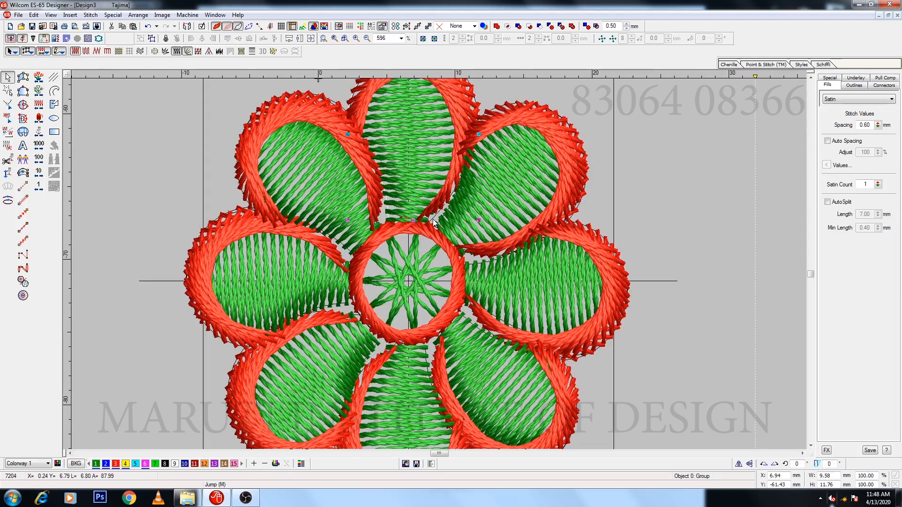
pyautogui.press('h')
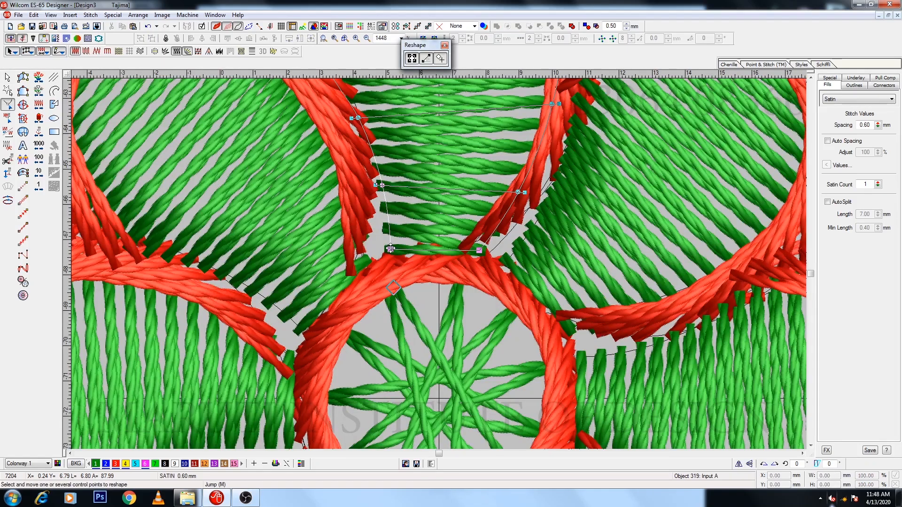
pyautogui.moveTo(390, 250); pyautogui.dragTo(375, 266)
pyautogui.moveTo(381, 185); pyautogui.dragTo(368, 189)
pyautogui.moveTo(479, 251); pyautogui.dragTo(486, 267)
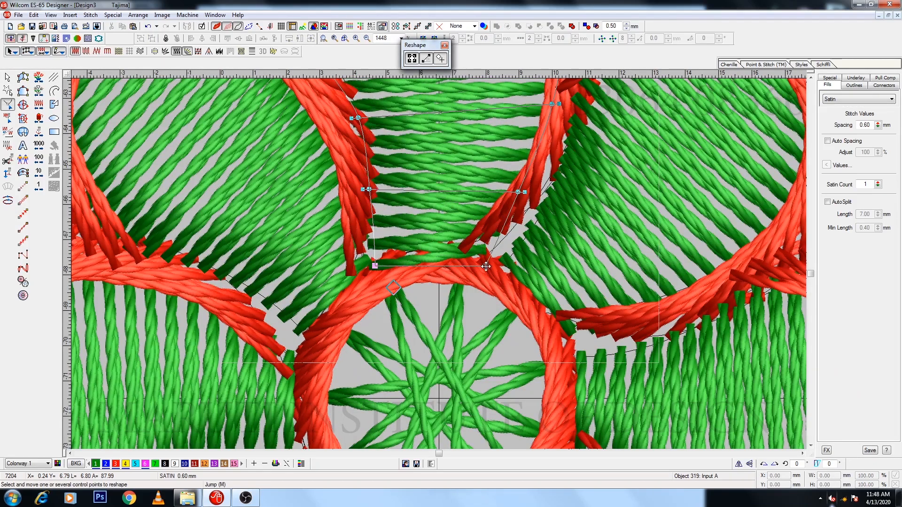
pyautogui.moveTo(519, 192); pyautogui.dragTo(526, 191)
pyautogui.moveTo(375, 266); pyautogui.dragTo(367, 269)
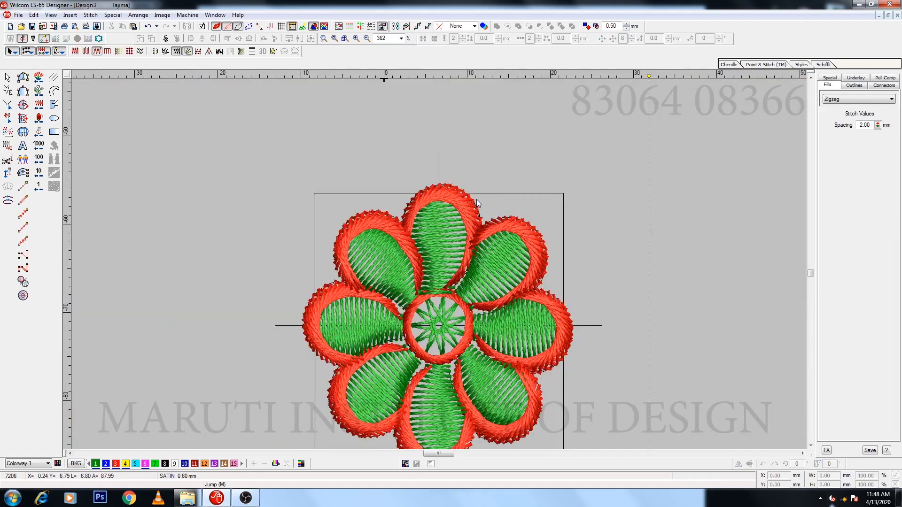
# Delete the wreathed stitched petal copies and the top petal's red border, keeping the reshaped green fill
pyautogui.scroll(-1, 476, 200)
pyautogui.click(517, 203)
pyautogui.press('Delete')
pyautogui.click(526, 277)
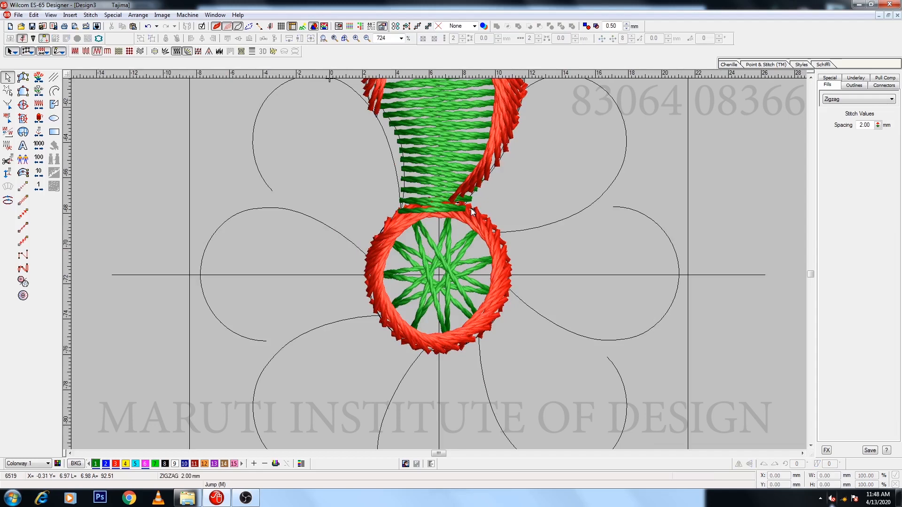
pyautogui.scroll(3, 472, 212)
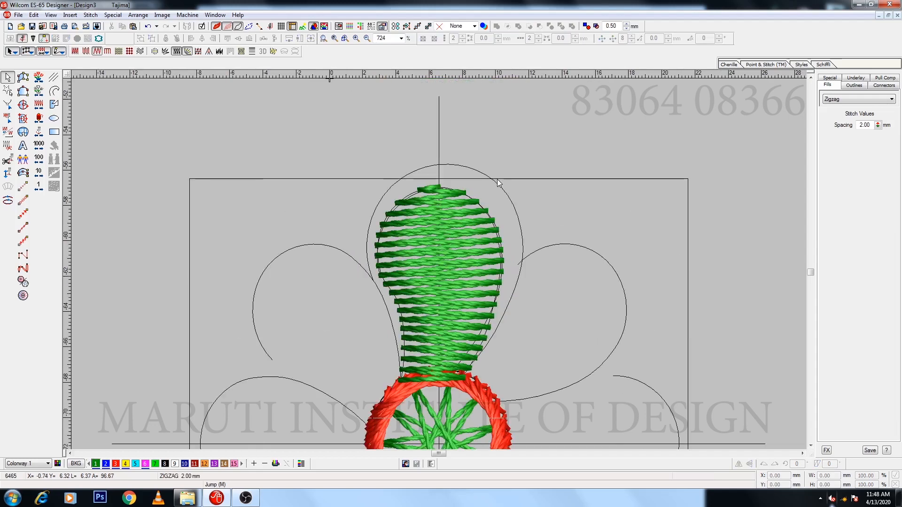
# Reshape the outer petal curve with a slightly lower crown, an adjusted upper left shoulder and a right side moved inward
pyautogui.click(497, 182)
pyautogui.press('h')
pyautogui.moveTo(439, 164); pyautogui.dragTo(439, 167)
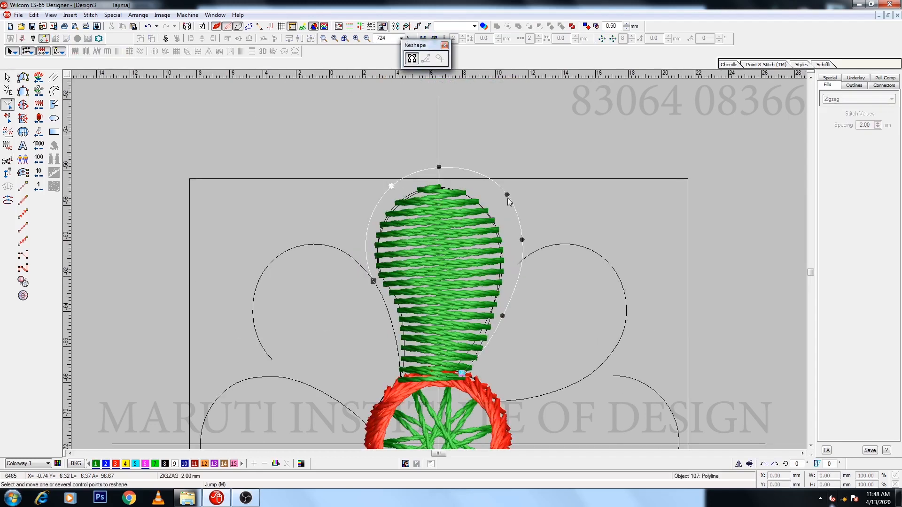
pyautogui.moveTo(522, 240); pyautogui.dragTo(519, 238)
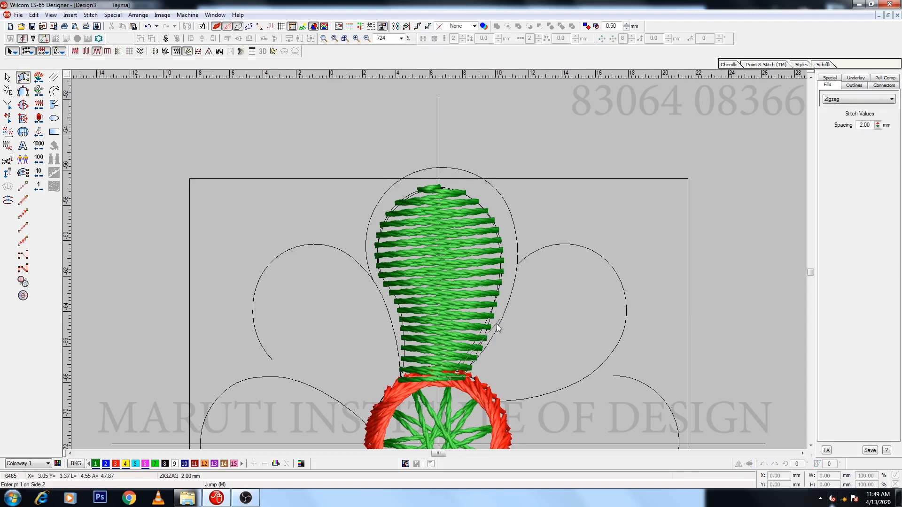
# Digitize a red satin border between the top petal's green fill and outer curve, from the right base over the crown to the left side
pyautogui.click(503, 314)
pyautogui.click(516, 250)
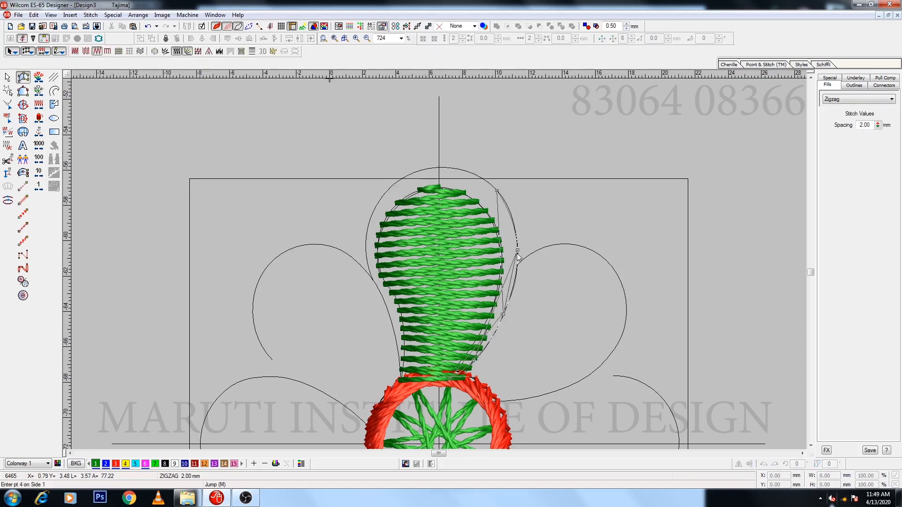
pyautogui.click(498, 191)
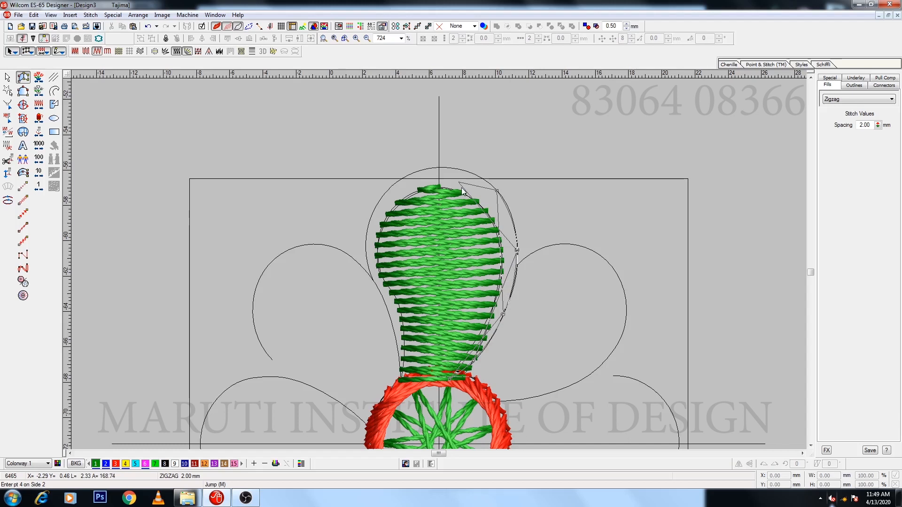
pyautogui.rightClick(446, 167)
pyautogui.rightClick(385, 192)
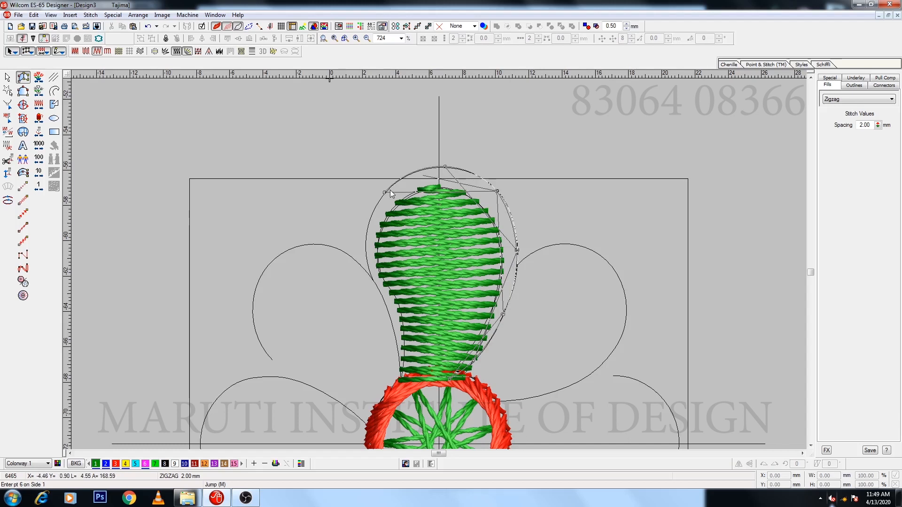
pyautogui.rightClick(367, 239)
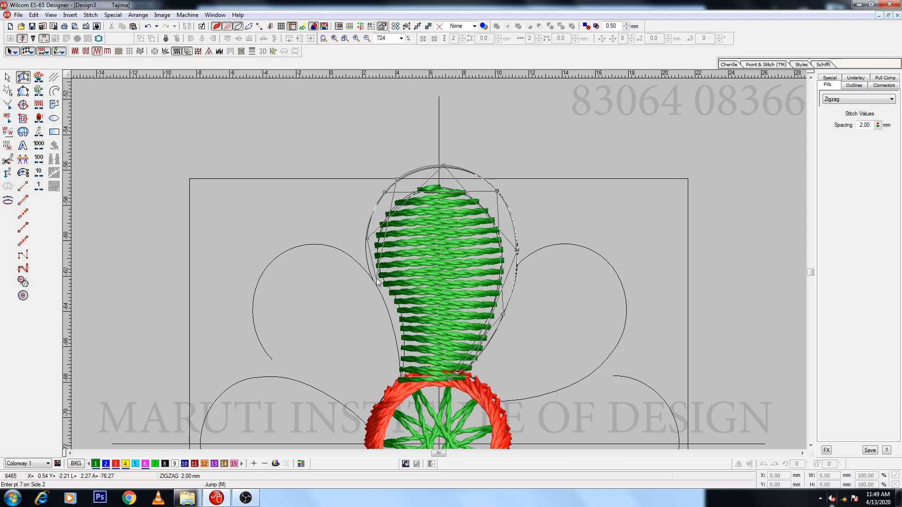
pyautogui.press('Return')
pyautogui.click(828, 100)
pyautogui.click(830, 108)
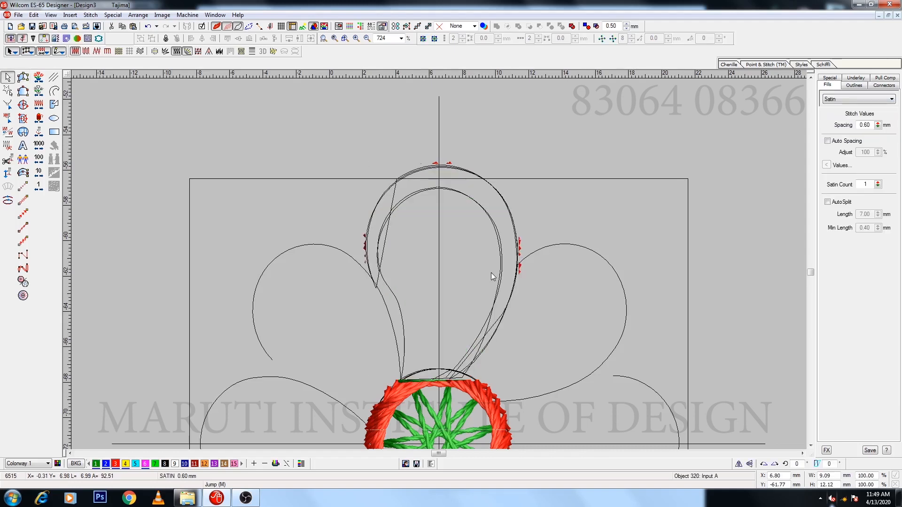
# Reshape the lower left side of the top petal's green fill outward to follow the drawn petal curve below the border's end
pyautogui.press('h')
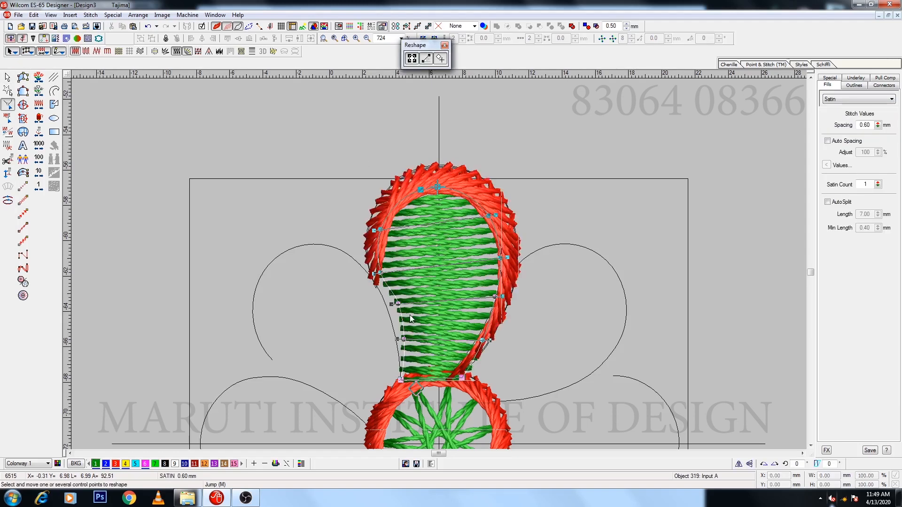
pyautogui.moveTo(397, 304); pyautogui.dragTo(391, 306)
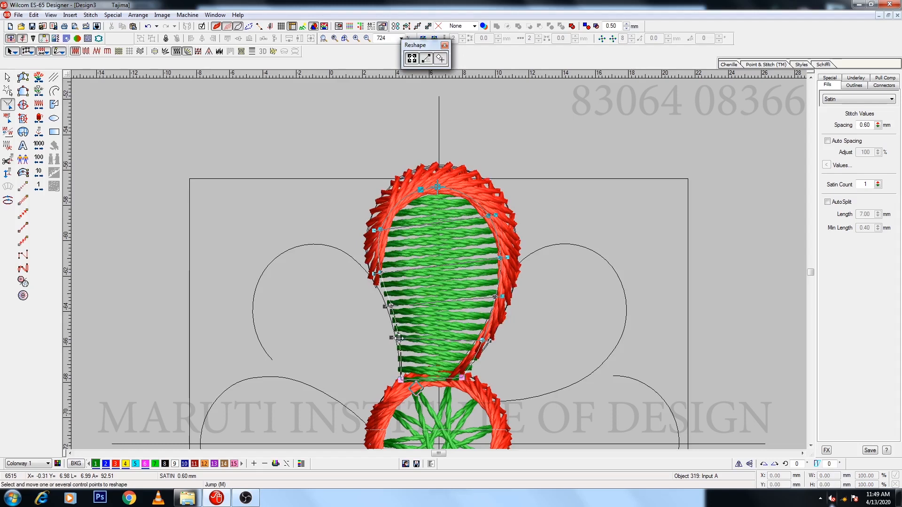
pyautogui.moveTo(380, 273); pyautogui.dragTo(381, 278)
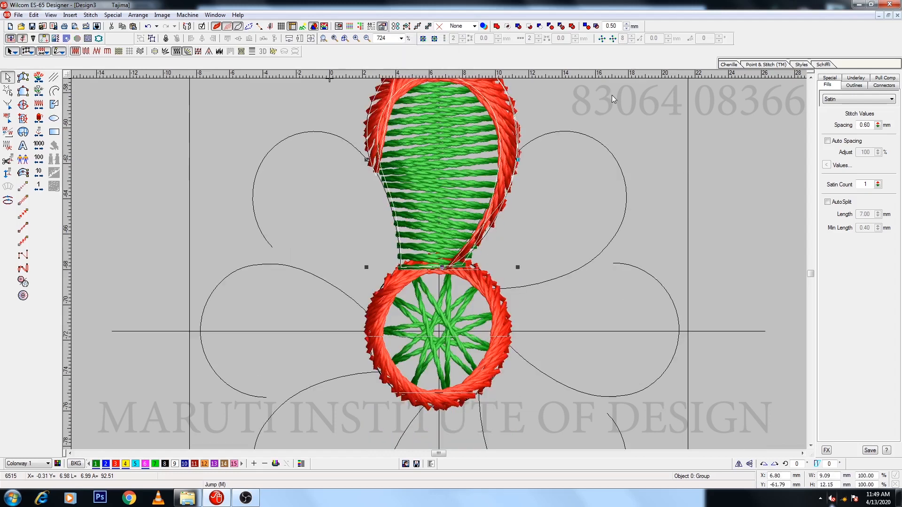
# Wreath the bordered petal eight times around the wheel's centre and move the whole flower up beneath the small green flower with red dots
pyautogui.click(602, 38)
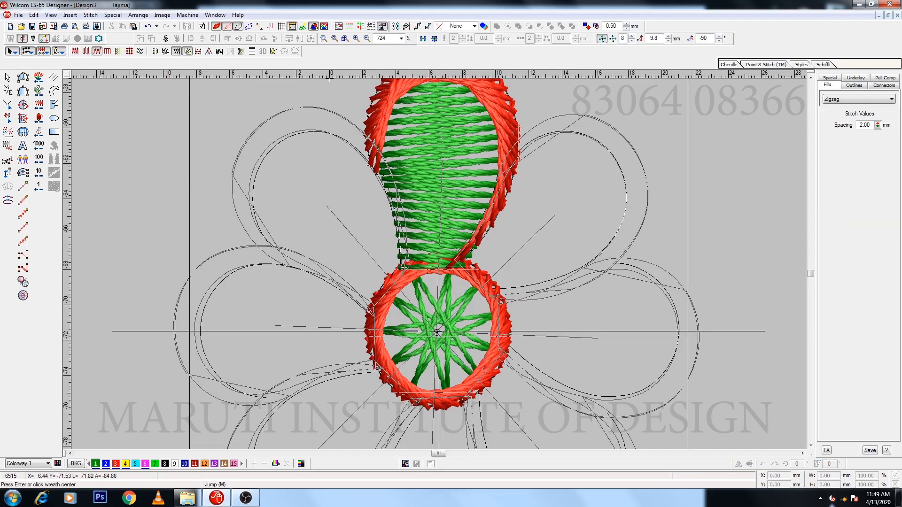
pyautogui.click(437, 333)
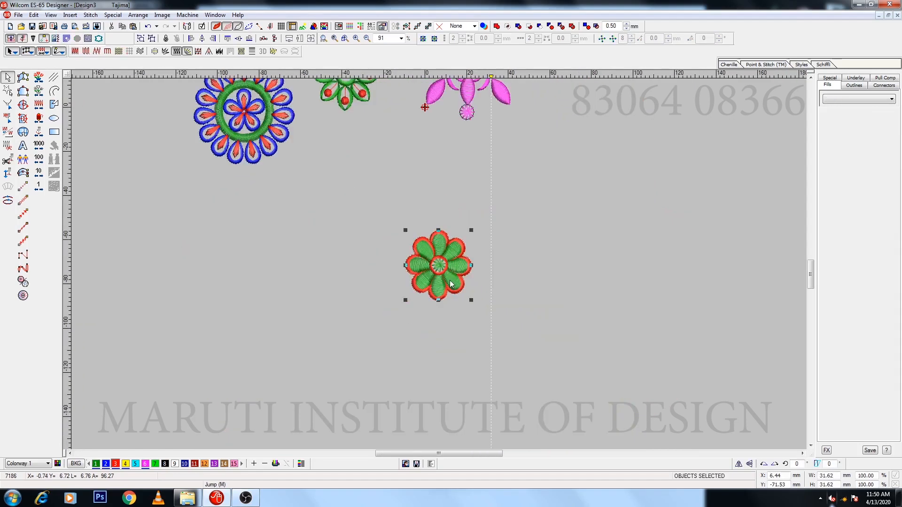
pyautogui.moveTo(451, 283); pyautogui.dragTo(384, 168)
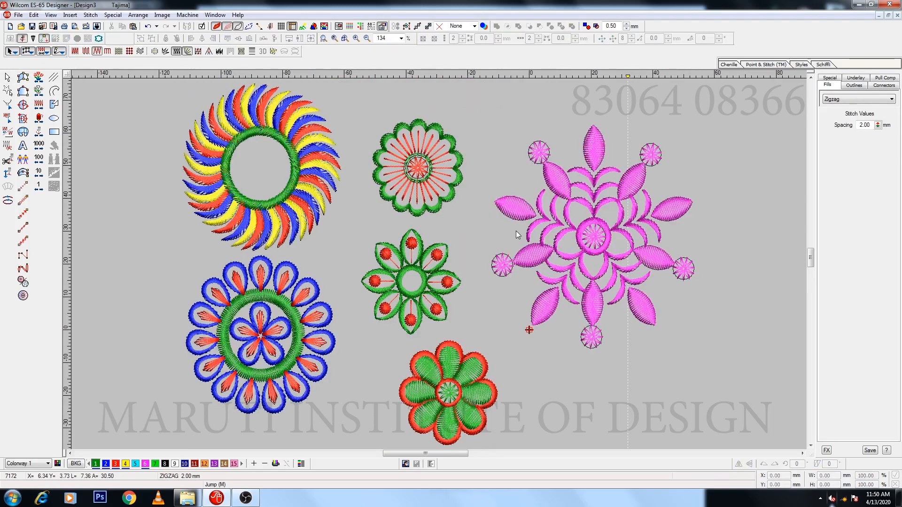